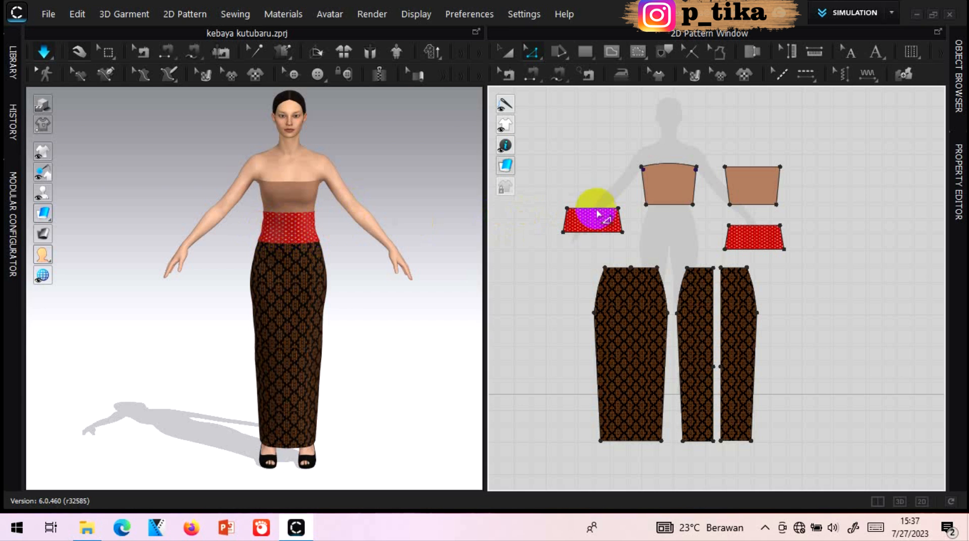
# Move all existing pattern pieces together to the empty area below the avatar silhouette.
pyautogui.scroll(2, 824, 207)
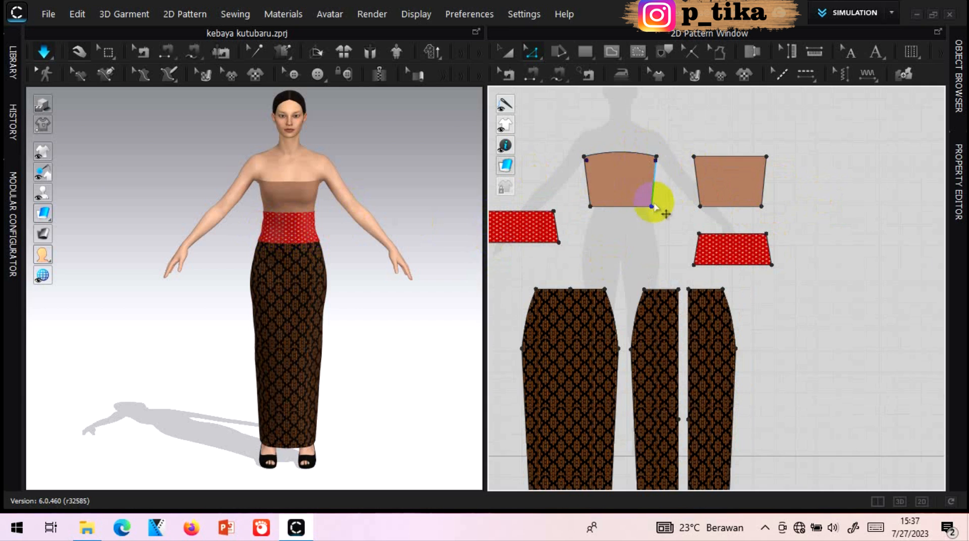
pyautogui.scroll(-2, 656, 204)
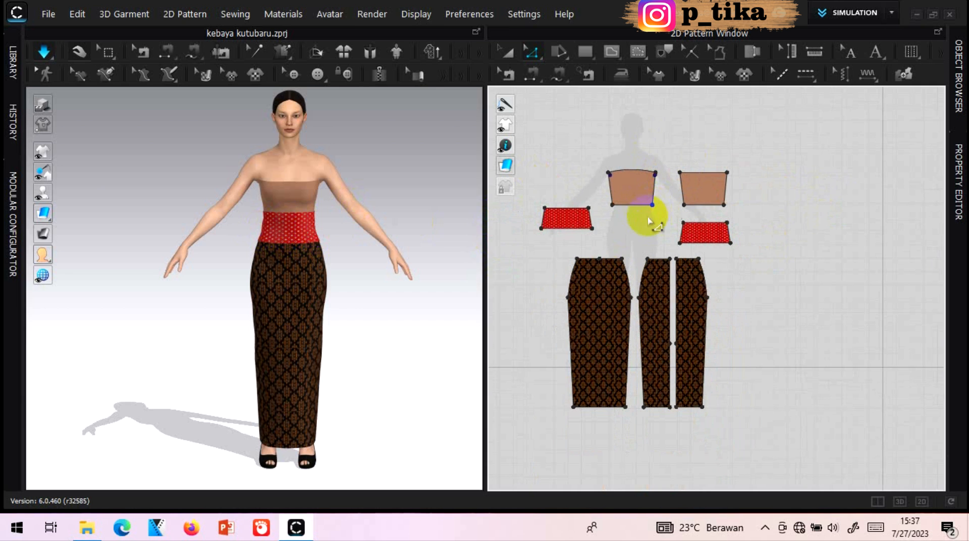
pyautogui.click(506, 51)
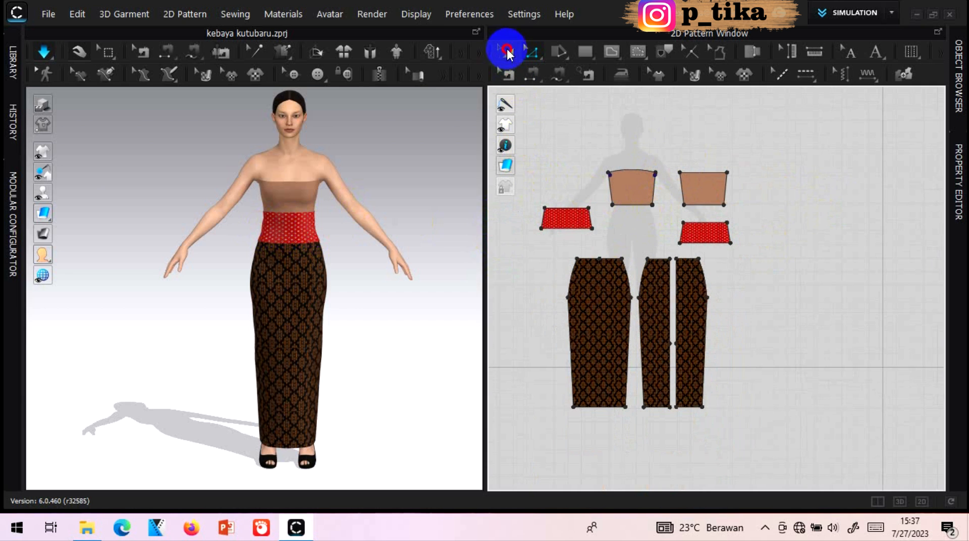
pyautogui.moveTo(530, 146); pyautogui.dragTo(752, 417)
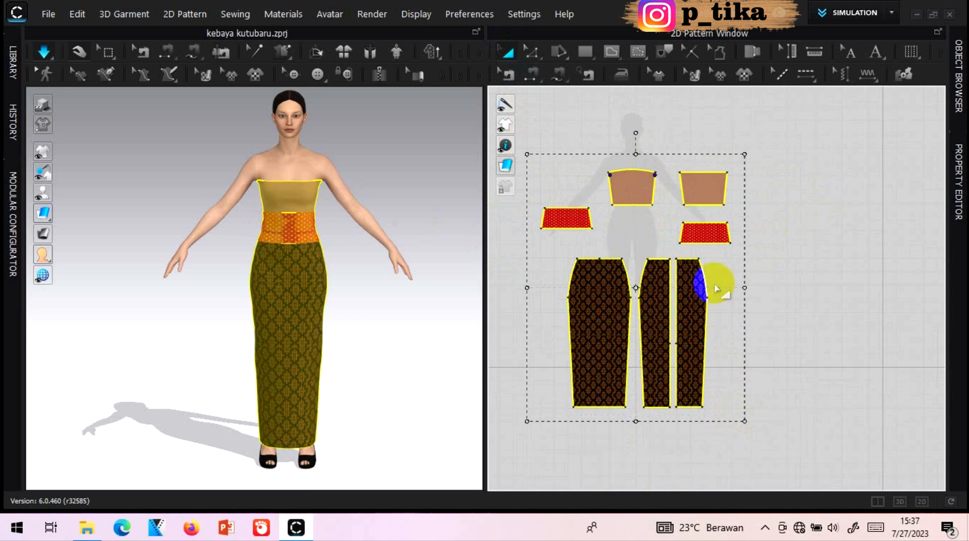
pyautogui.moveTo(700, 281); pyautogui.dragTo(695, 404)
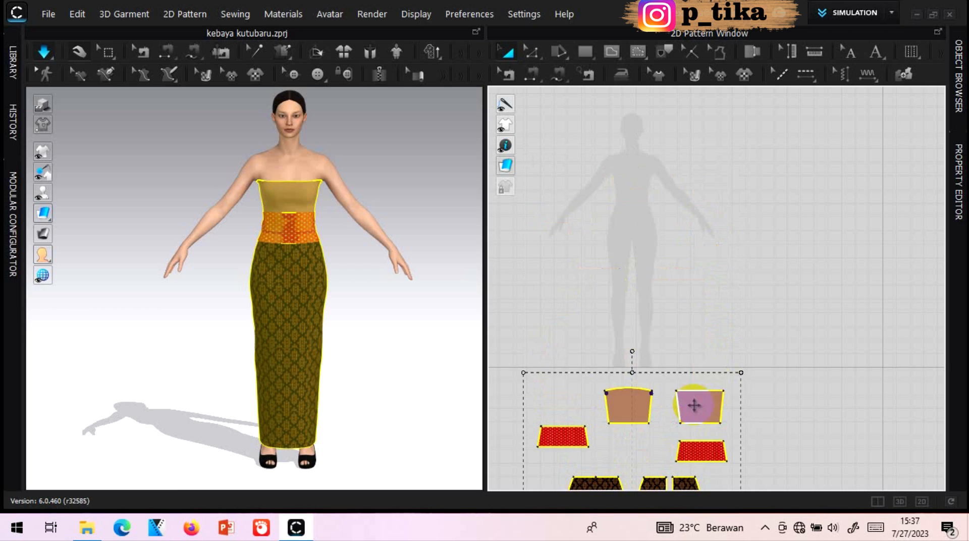
pyautogui.click(691, 272)
# Begin a polygon pattern at the neck centre with an about 6.8 cm neck edge and an about 10.7 cm sloping shoulder.
pyautogui.scroll(2, 636, 131)
pyautogui.scroll(2, 634, 132)
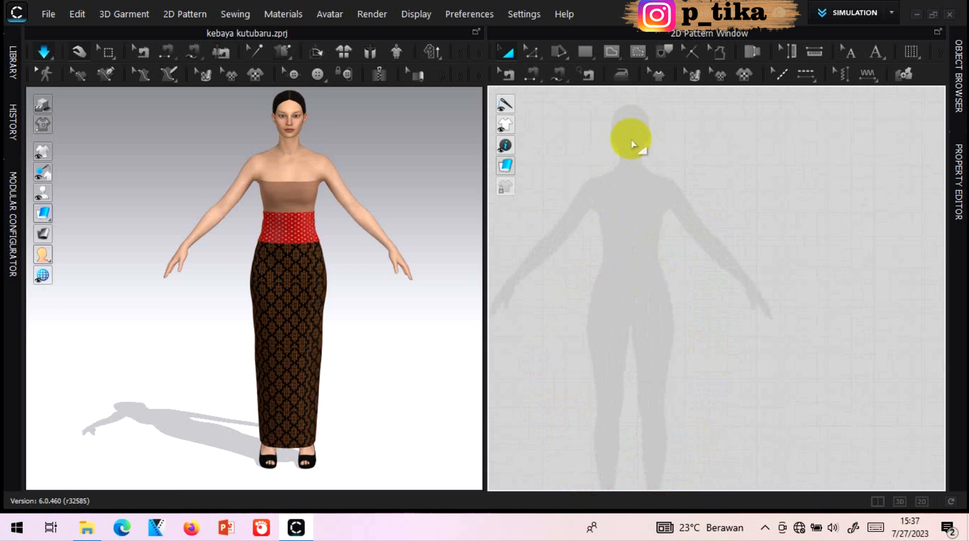
pyautogui.scroll(1, 531, 297)
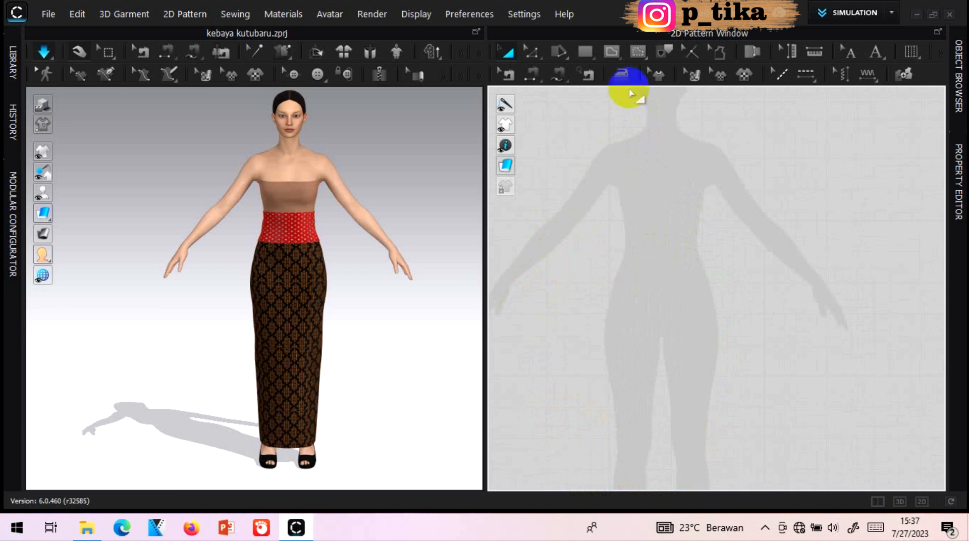
pyautogui.click(579, 50)
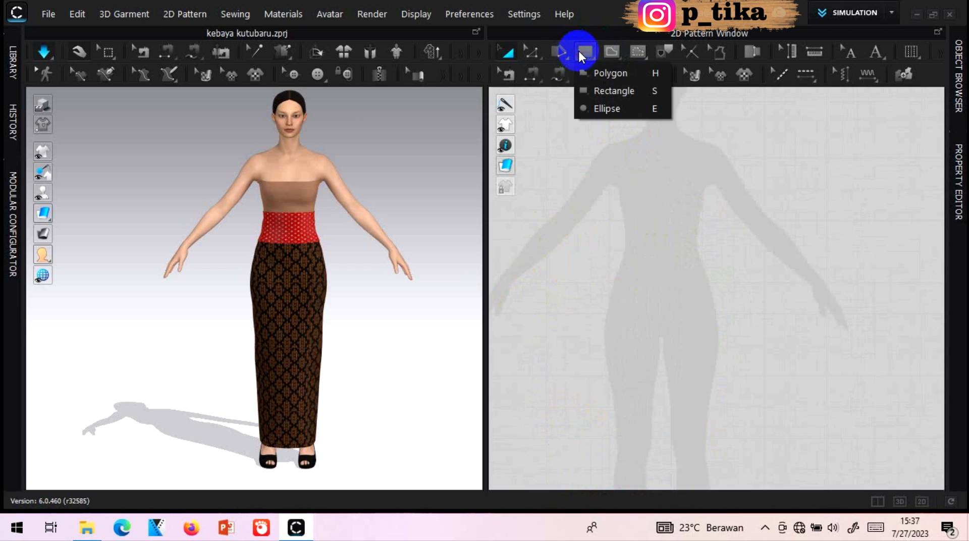
pyautogui.click(623, 72)
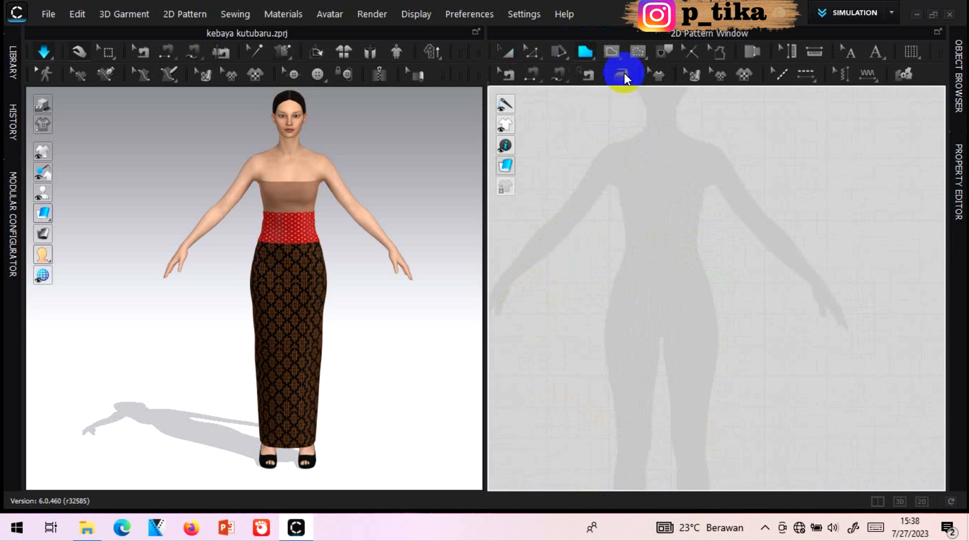
pyautogui.click(630, 151)
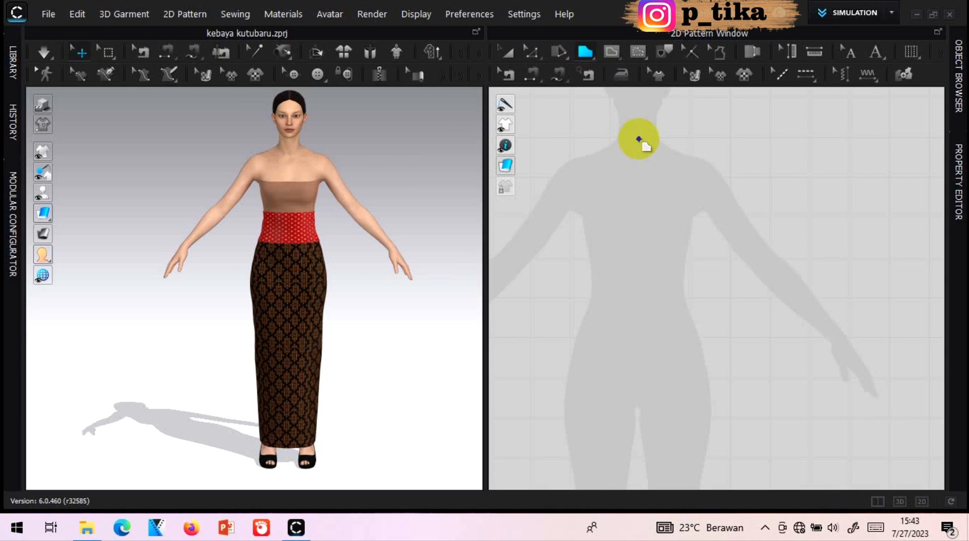
pyautogui.click(638, 139)
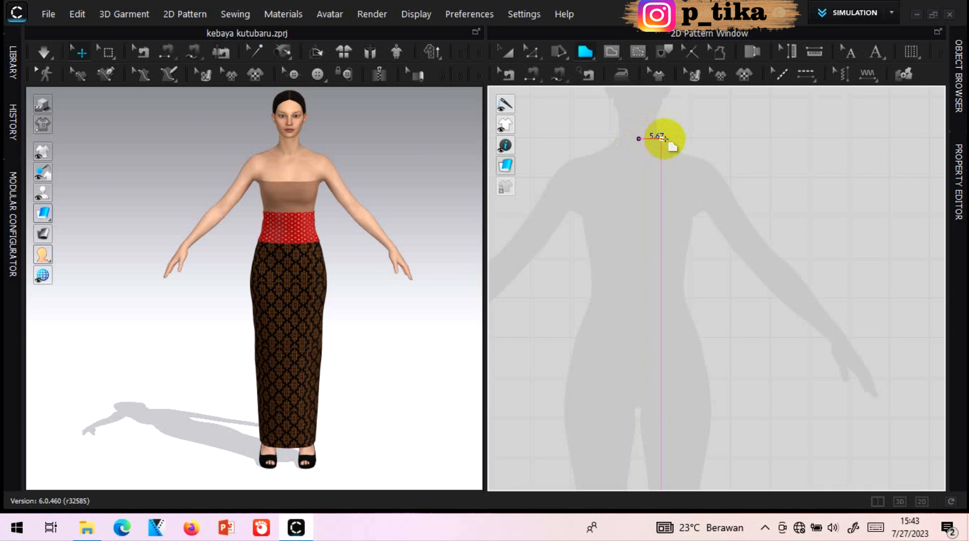
pyautogui.click(666, 139)
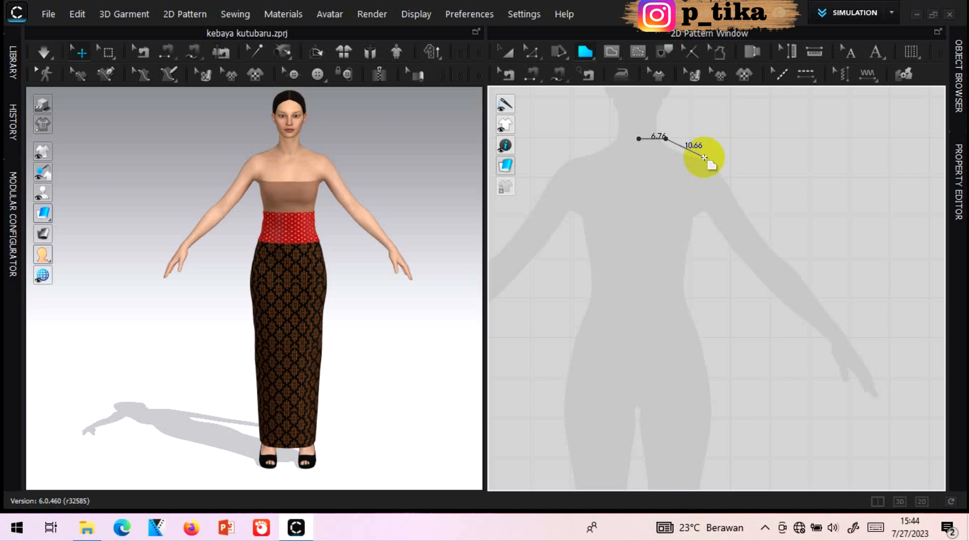
pyautogui.click(704, 157)
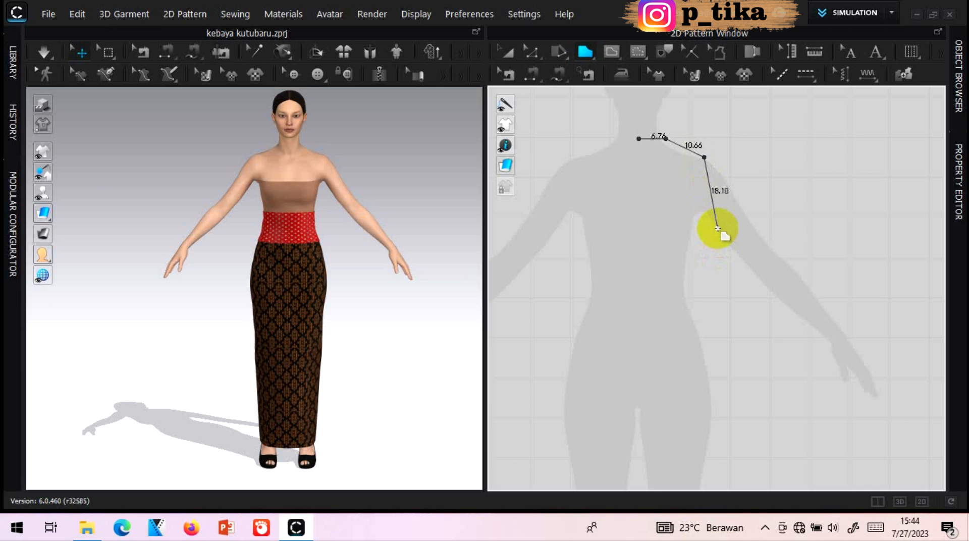
# Complete the half-bodice polygon with an armhole, a side narrowing to the waist, an about 48 cm flared side, a hem and a straight centre line.
pyautogui.click(717, 229)
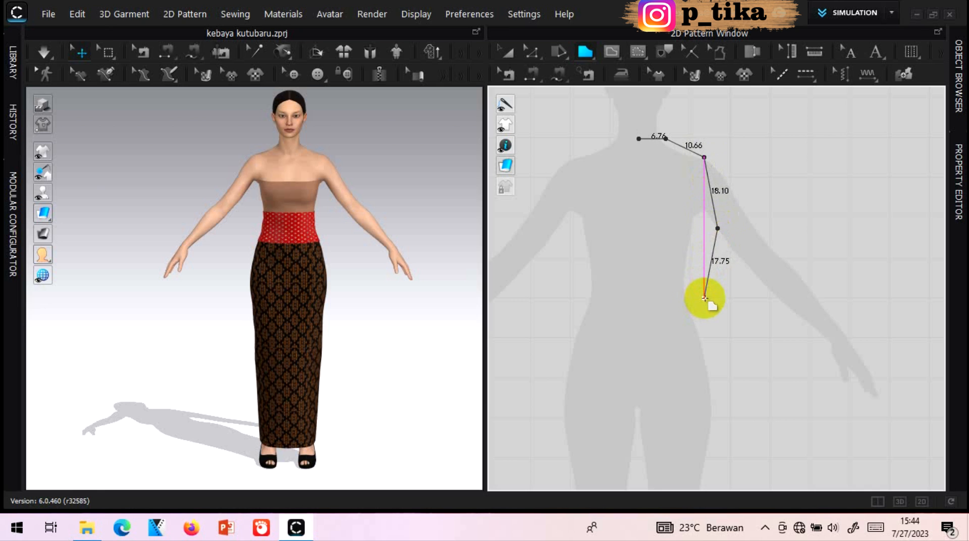
pyautogui.click(704, 298)
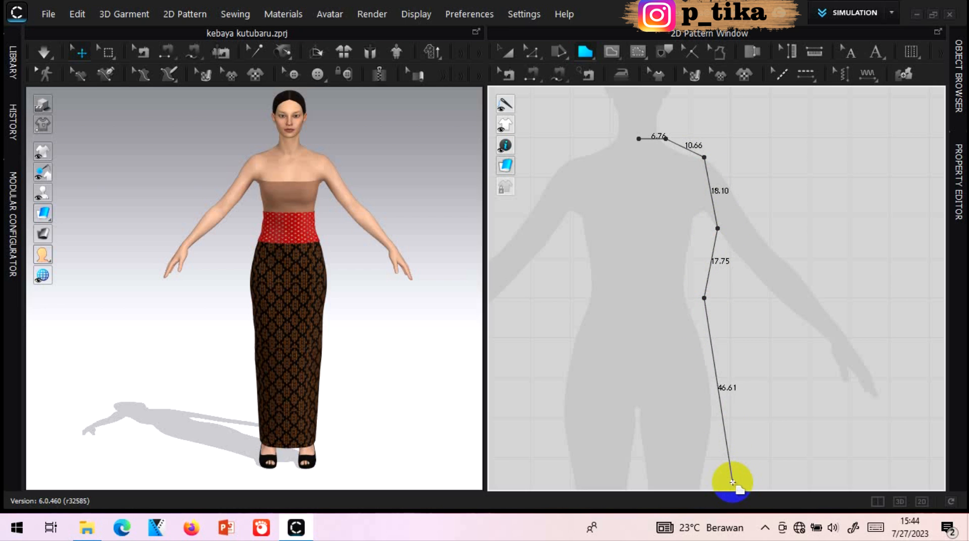
pyautogui.click(732, 489)
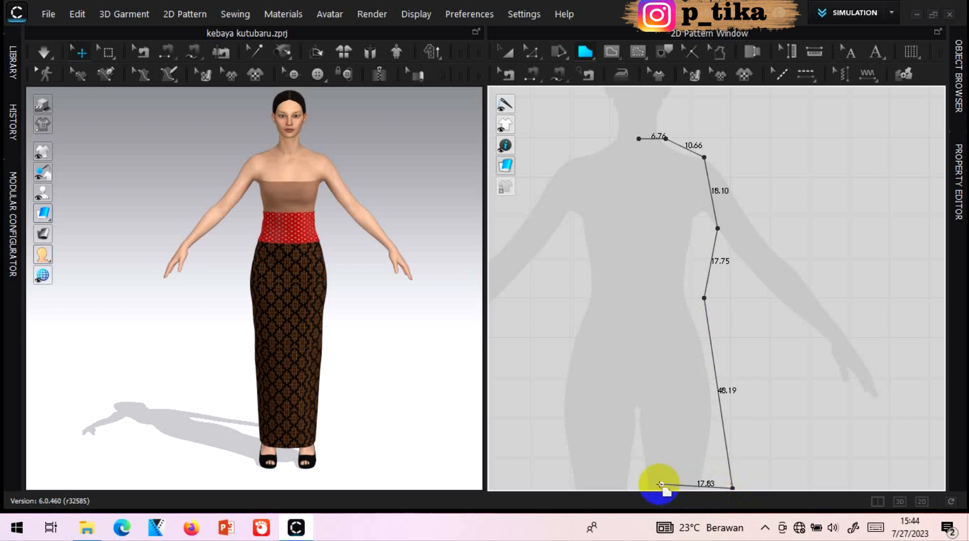
pyautogui.click(653, 454)
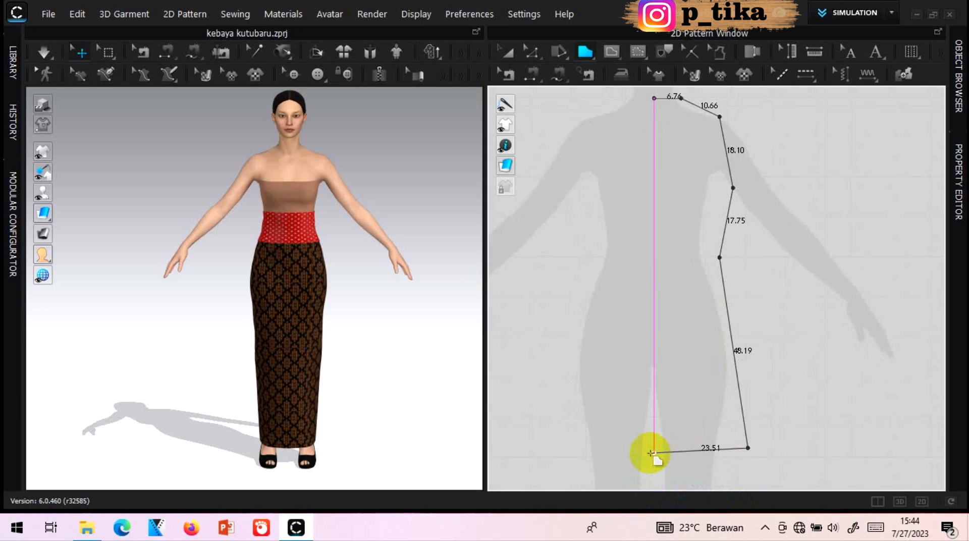
pyautogui.click(654, 97)
pyautogui.moveTo(654, 93); pyautogui.dragTo(654, 101)
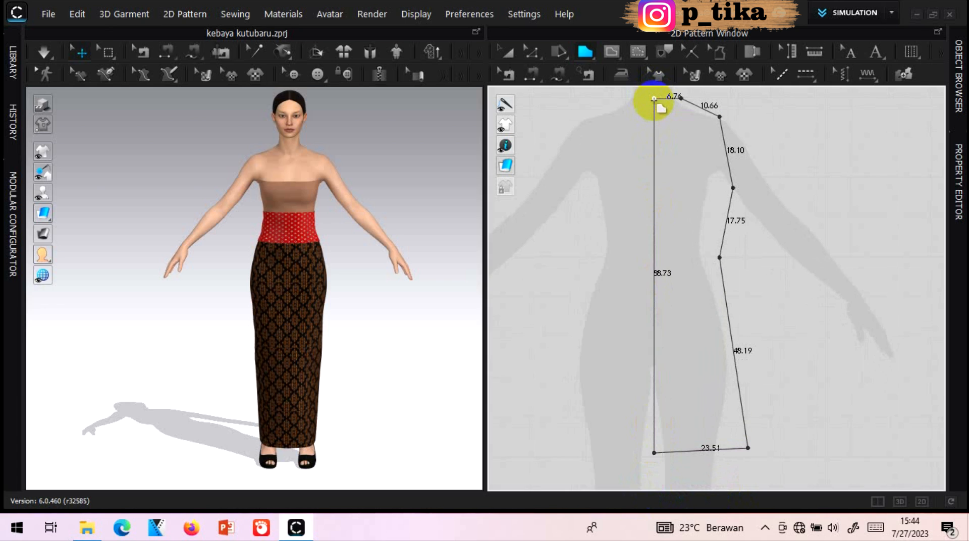
pyautogui.moveTo(654, 99); pyautogui.dragTo(654, 100)
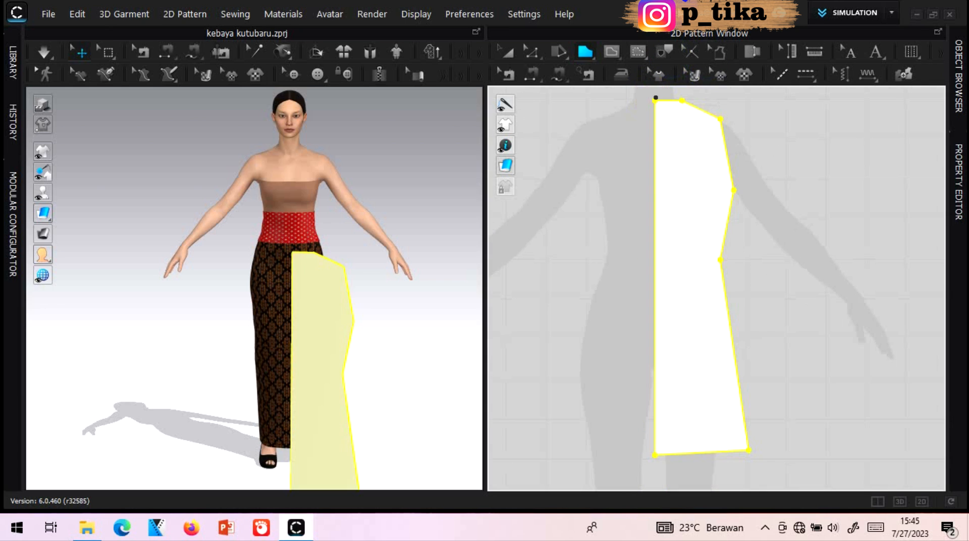
# Curve the armhole edge inward to about 20.2 cm with Edit Curvature.
pyautogui.click(538, 52)
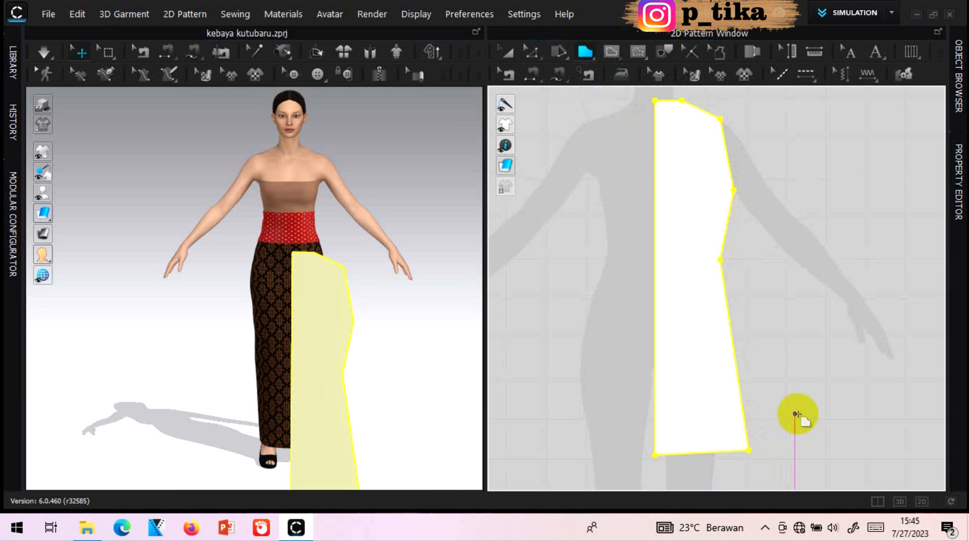
pyautogui.click(537, 54)
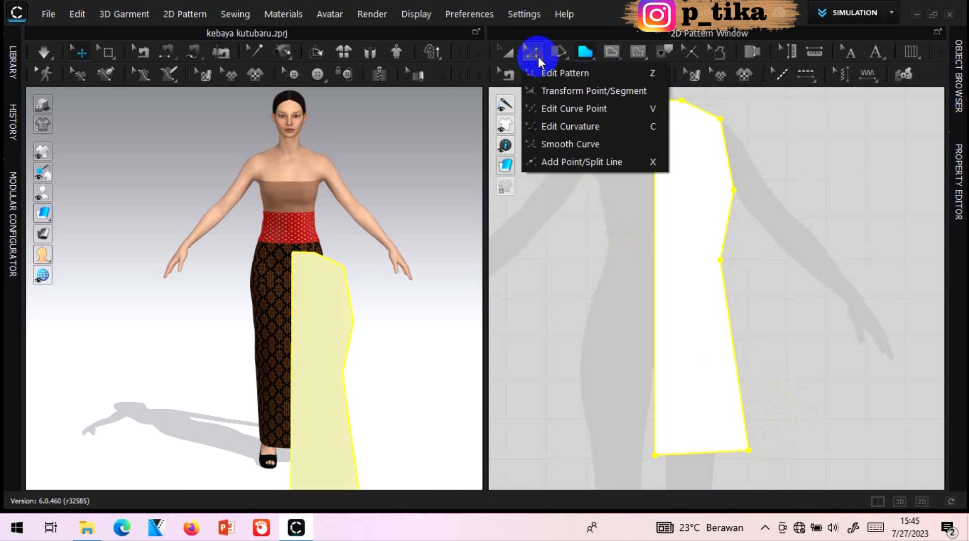
pyautogui.click(569, 126)
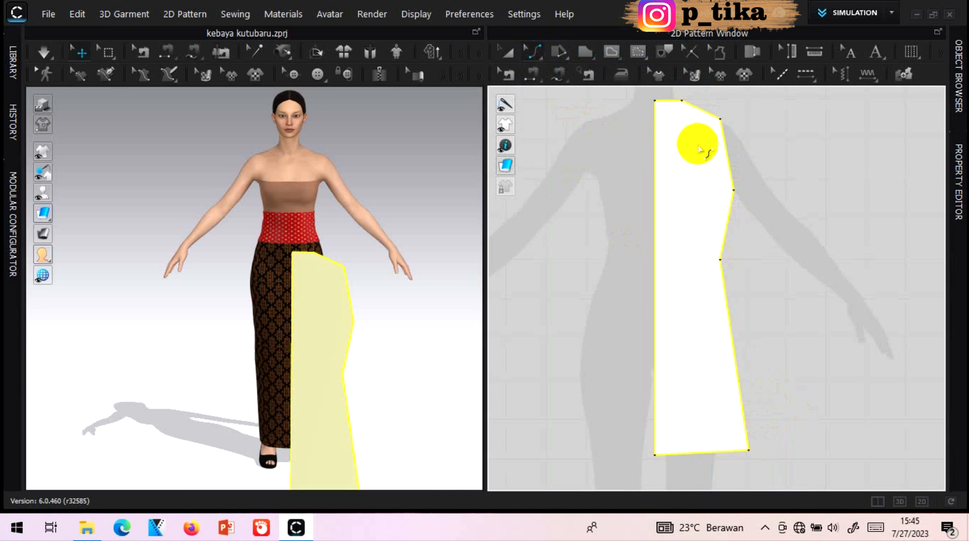
pyautogui.moveTo(729, 162); pyautogui.dragTo(715, 170)
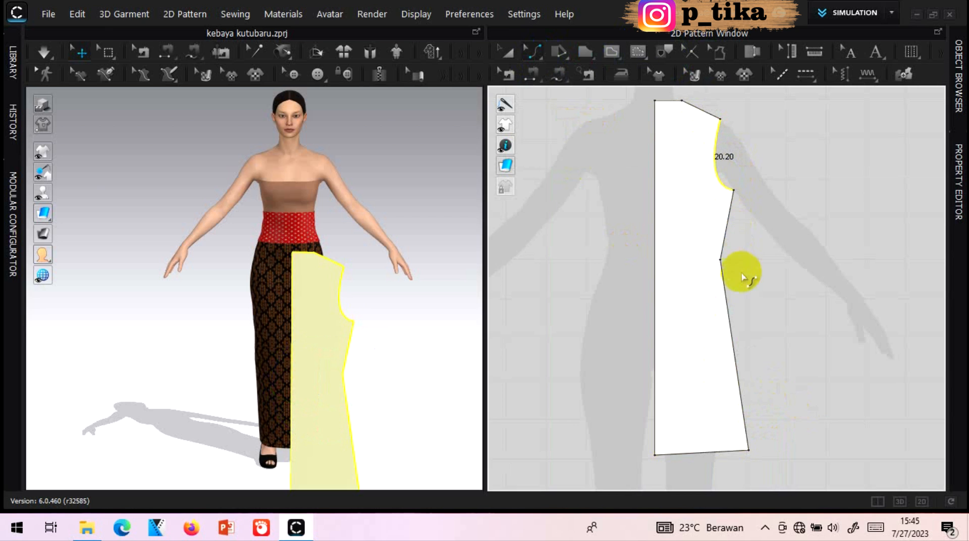
# Curve the side seam inward above the waist and outward below it, and bow the hem slightly downward.
pyautogui.click(729, 220)
pyautogui.moveTo(730, 220); pyautogui.dragTo(726, 219)
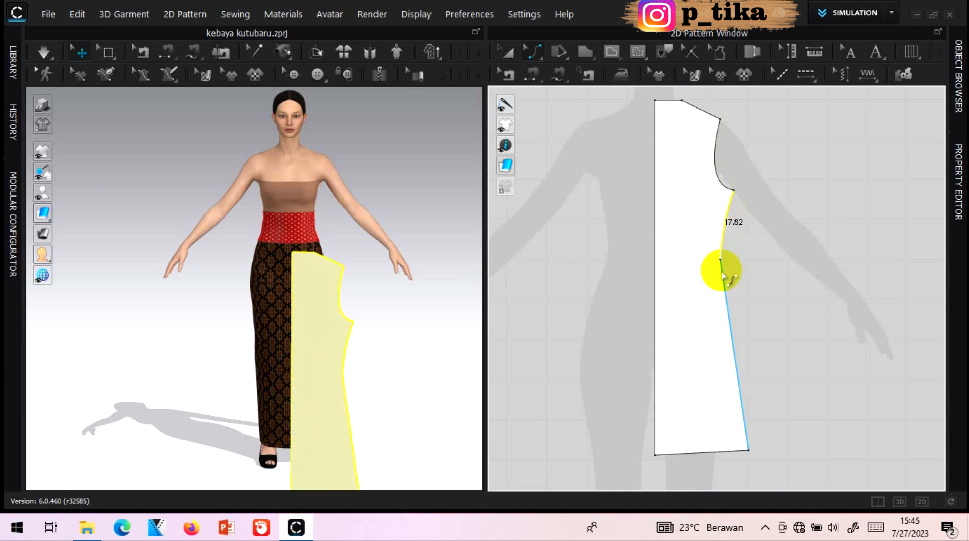
pyautogui.moveTo(721, 275); pyautogui.dragTo(728, 293)
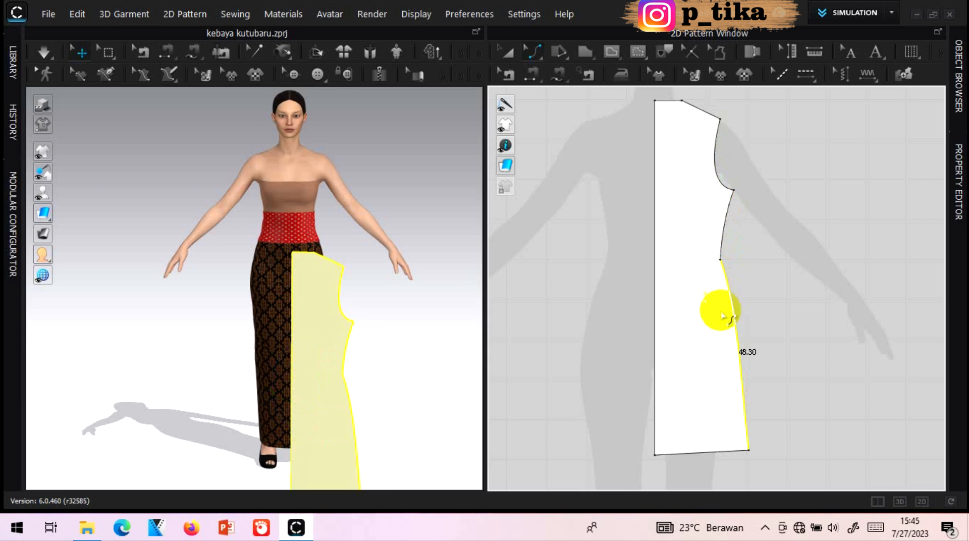
pyautogui.click(695, 454)
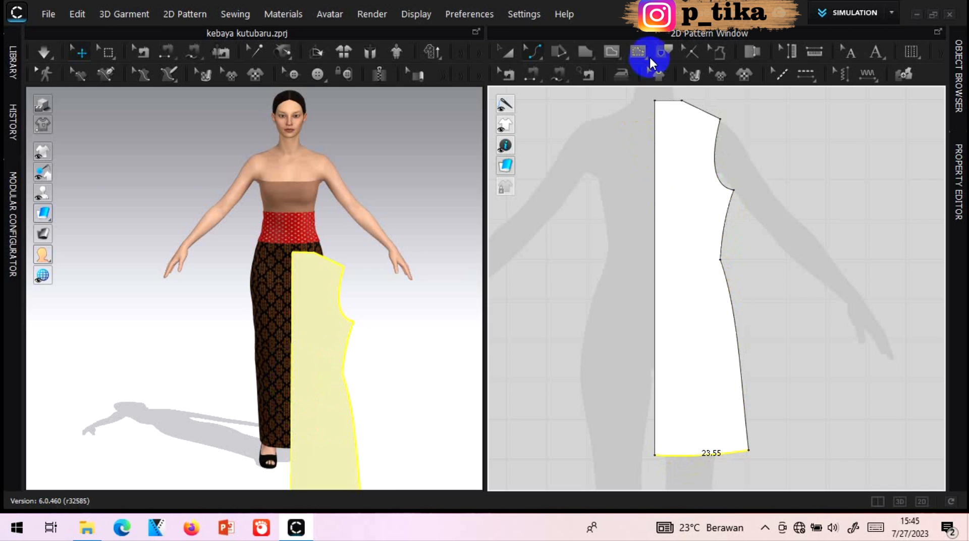
# Create a dart at waist level, 1.5 cm wide on each side, 16 cm high above and 12 cm below its centre.
pyautogui.moveTo(605, 55); pyautogui.dragTo(647, 126)
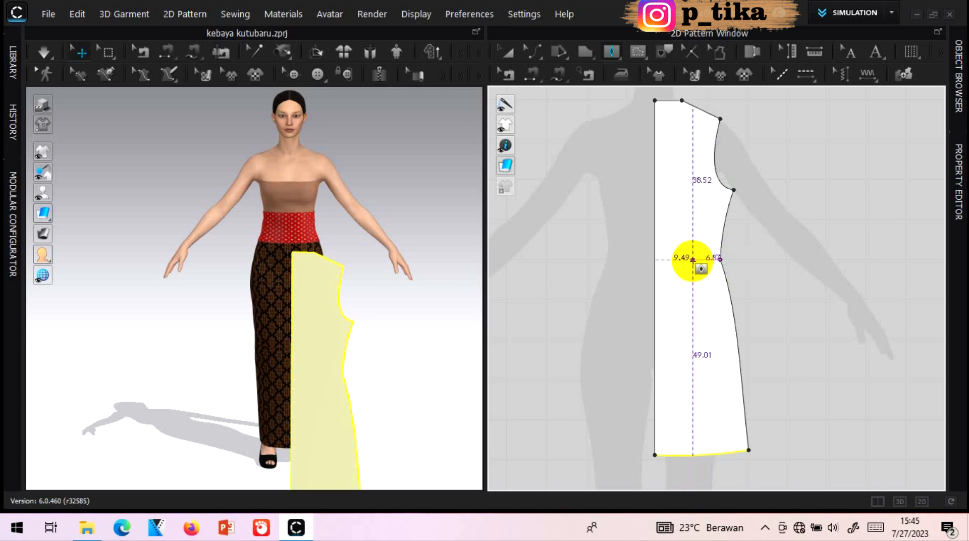
pyautogui.click(693, 260)
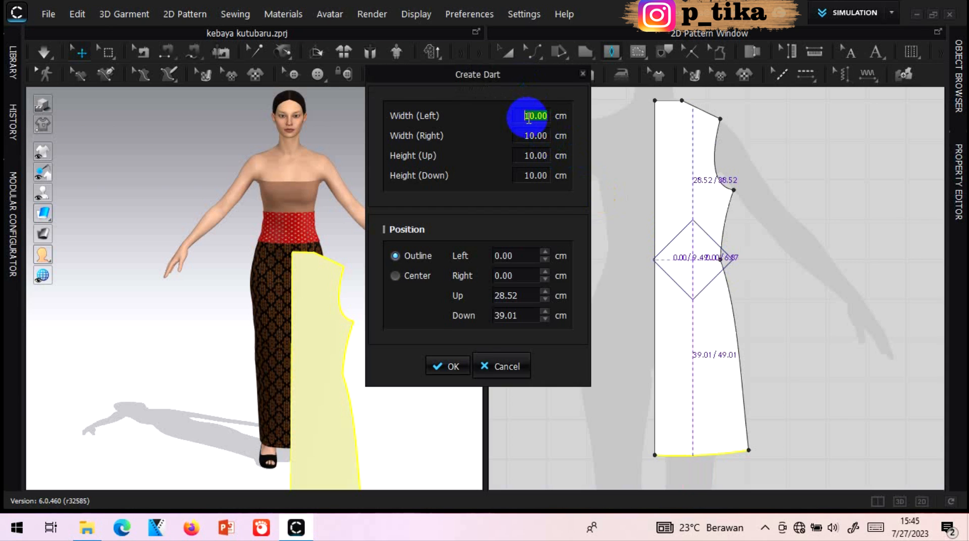
pyautogui.write('1.5')
pyautogui.click(540, 133)
pyautogui.write('1.5')
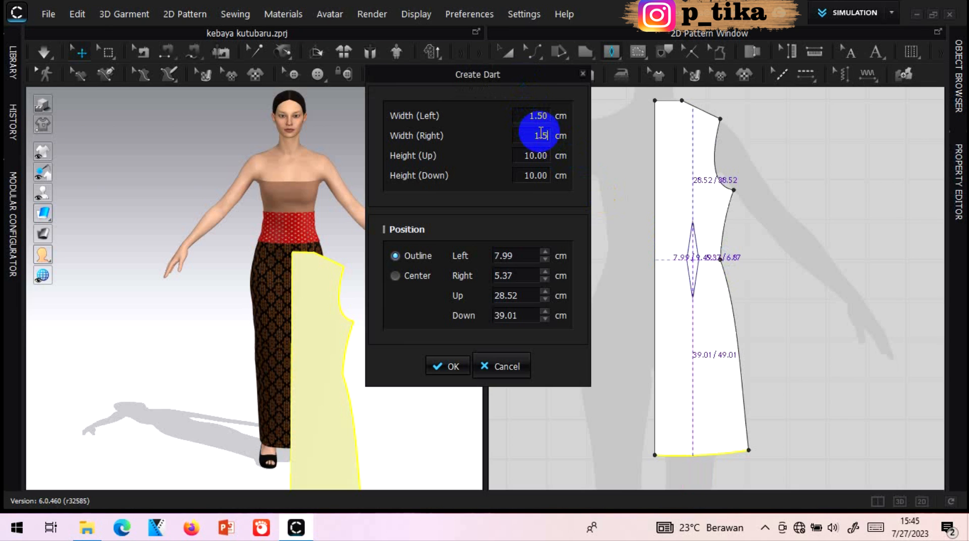
pyautogui.click(537, 156)
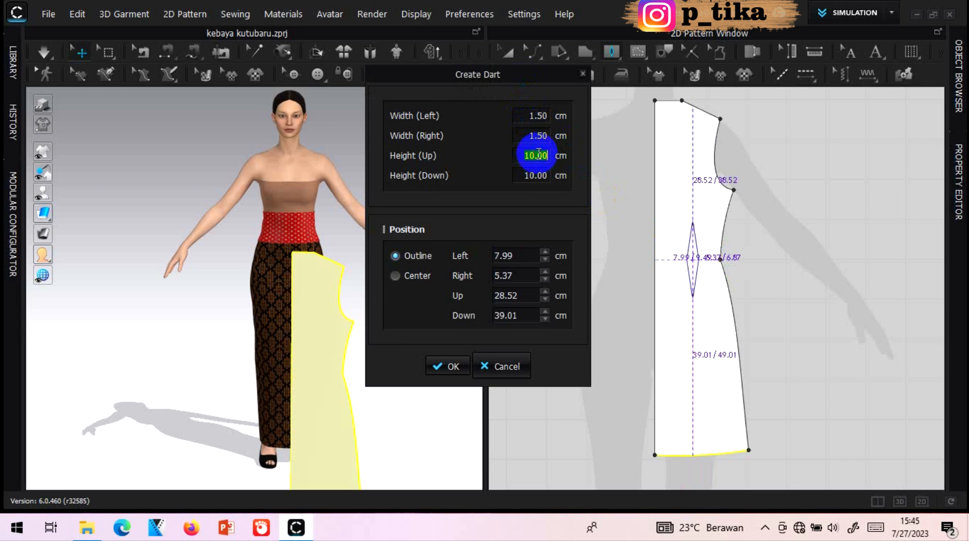
pyautogui.write('16')
pyautogui.click(545, 176)
pyautogui.write('12')
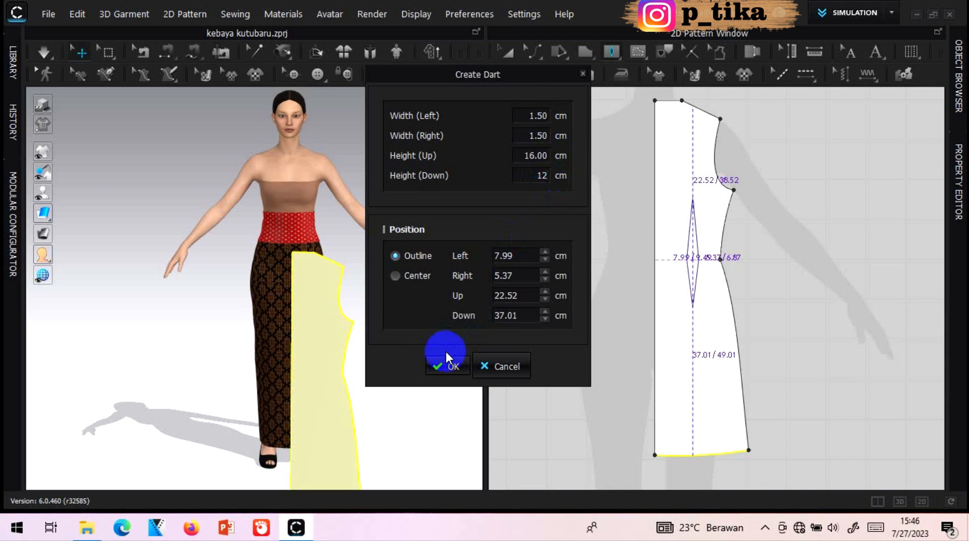
pyautogui.click(448, 367)
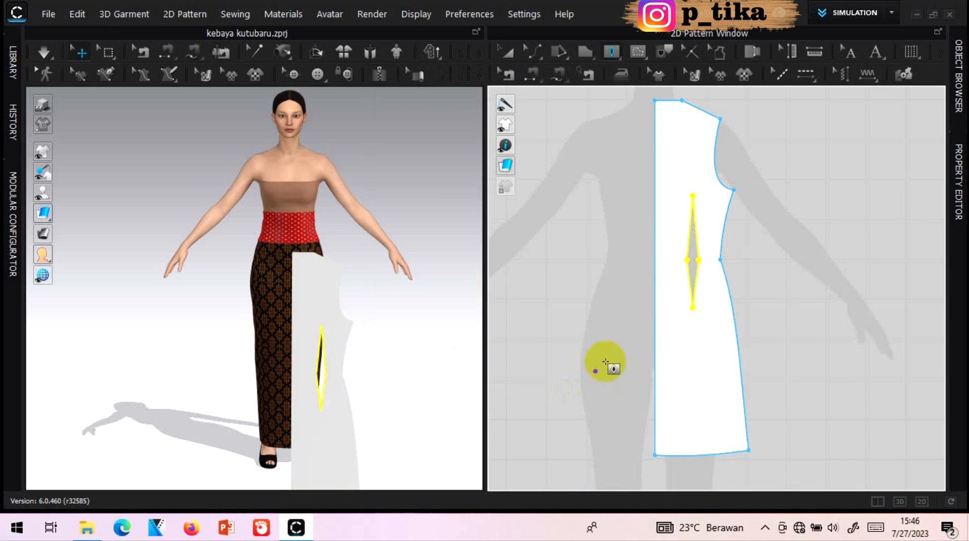
# Sew the dart closed with Segment Sewing, joining its two upper edges and its two lower edges.
pyautogui.click(535, 74)
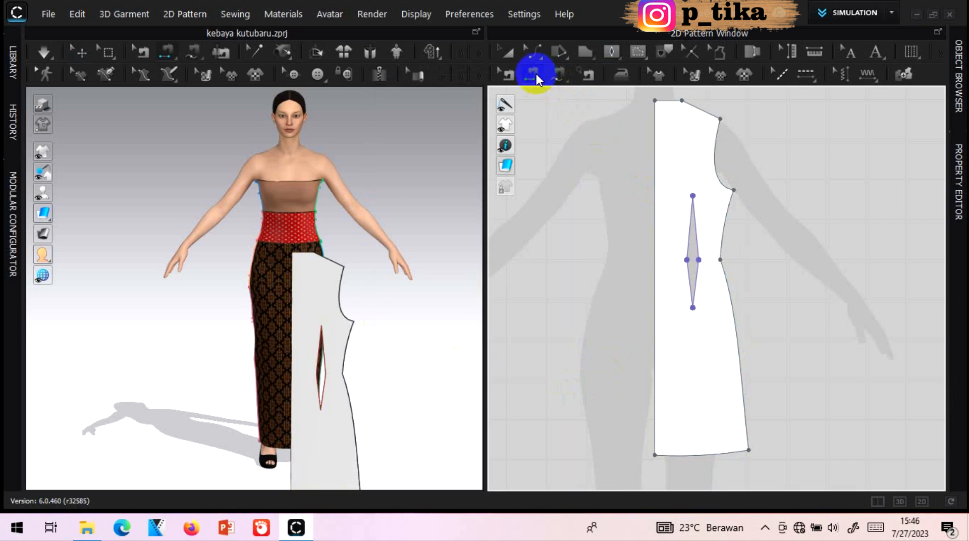
pyautogui.click(695, 237)
pyautogui.click(695, 279)
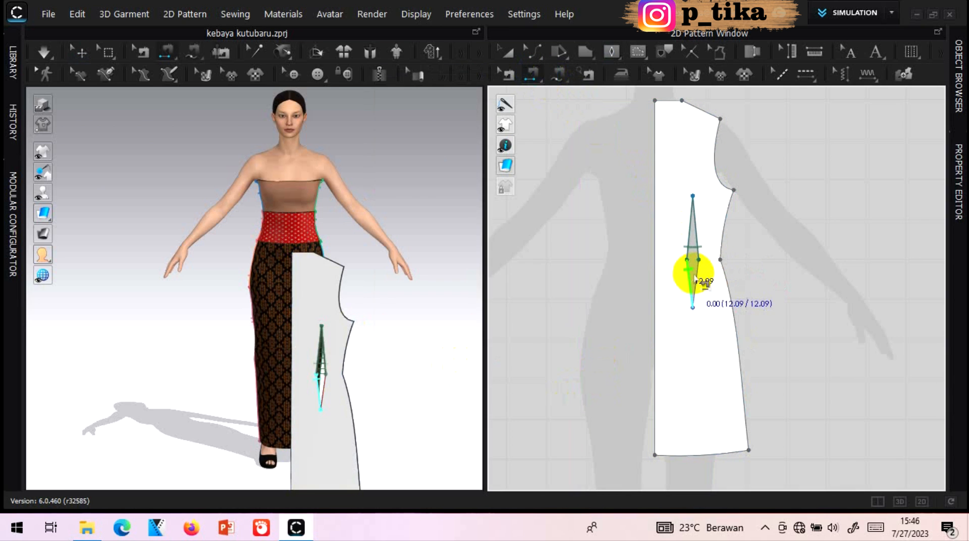
pyautogui.click(656, 249)
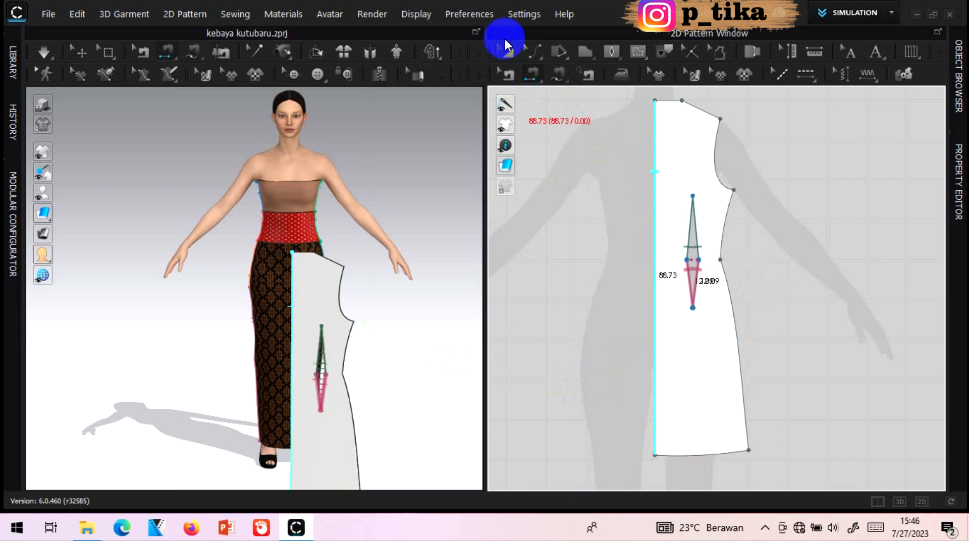
# Copy the half-bodice piece and paste the duplicate level with the original, about 76 cm beside it.
pyautogui.click(505, 52)
pyautogui.click(671, 135)
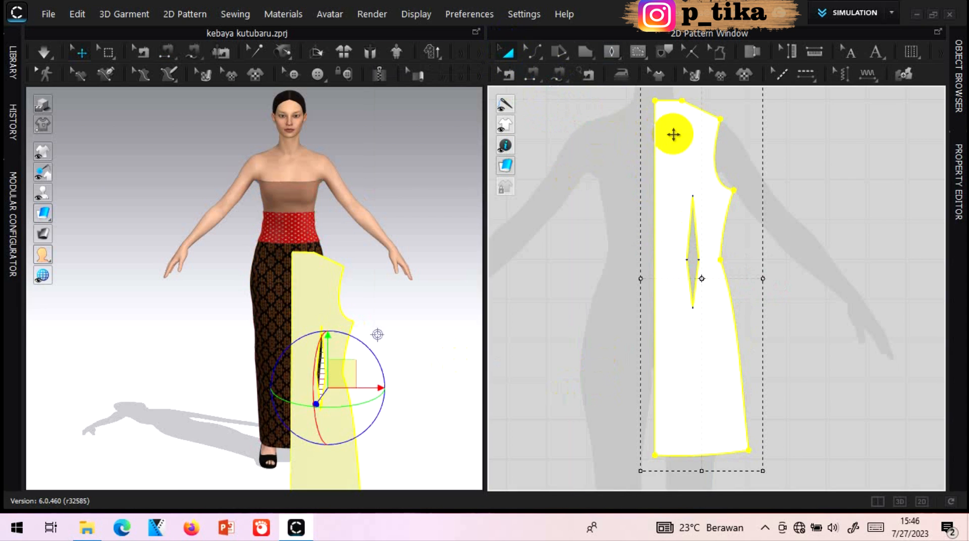
pyautogui.rightClick(674, 132)
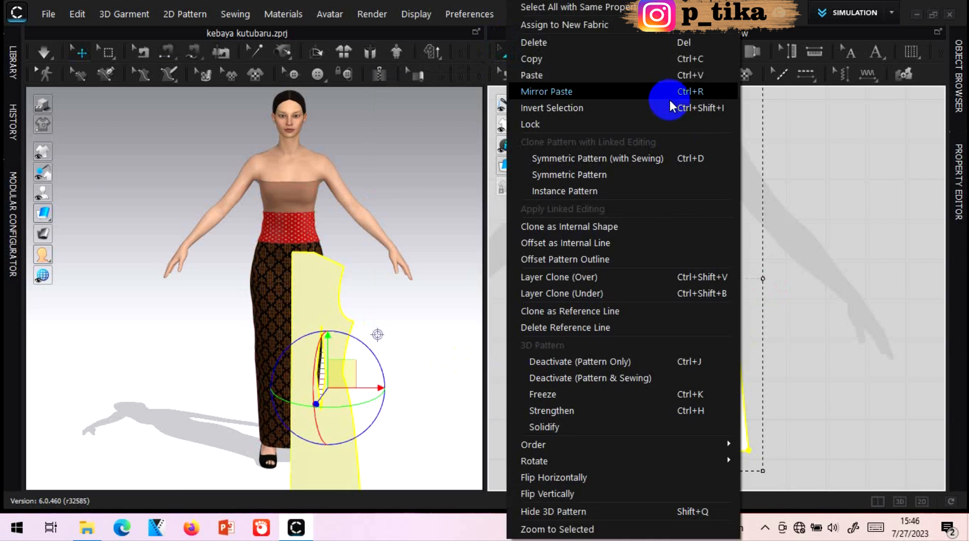
pyautogui.click(632, 58)
pyautogui.rightClick(788, 173)
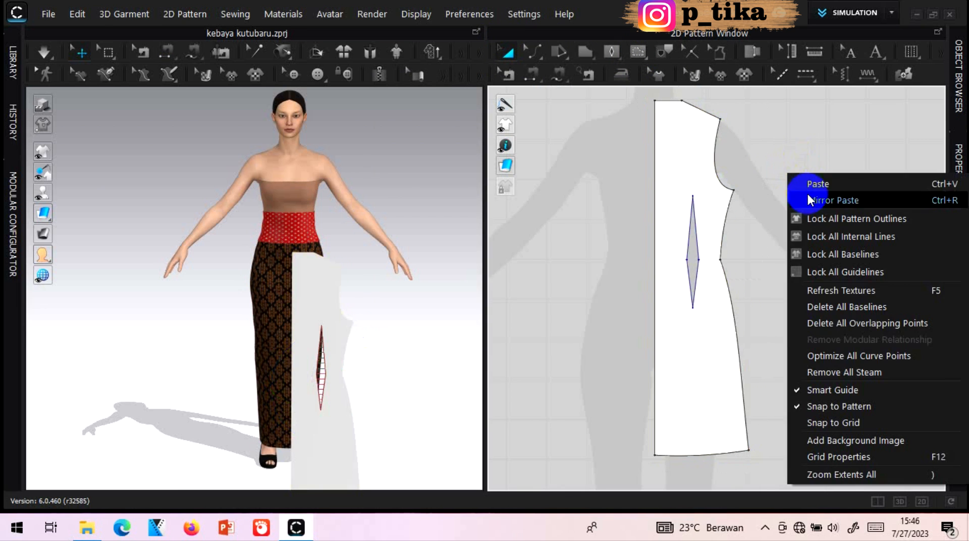
pyautogui.click(811, 183)
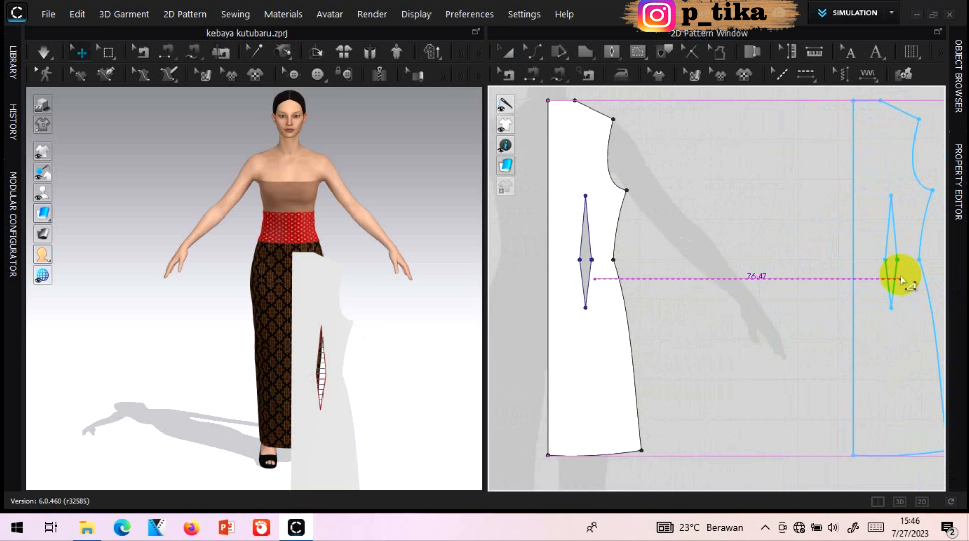
pyautogui.click(901, 279)
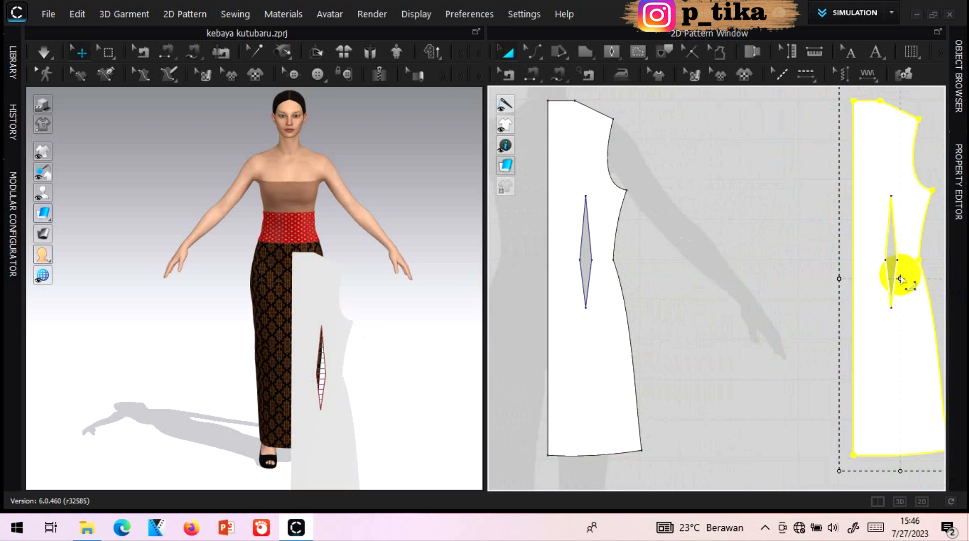
# Unfold the copied half-bodice about its straight centre edge with symmetric editing and sewing, and check the mirrored dart's seams.
pyautogui.click(541, 63)
pyautogui.click(545, 74)
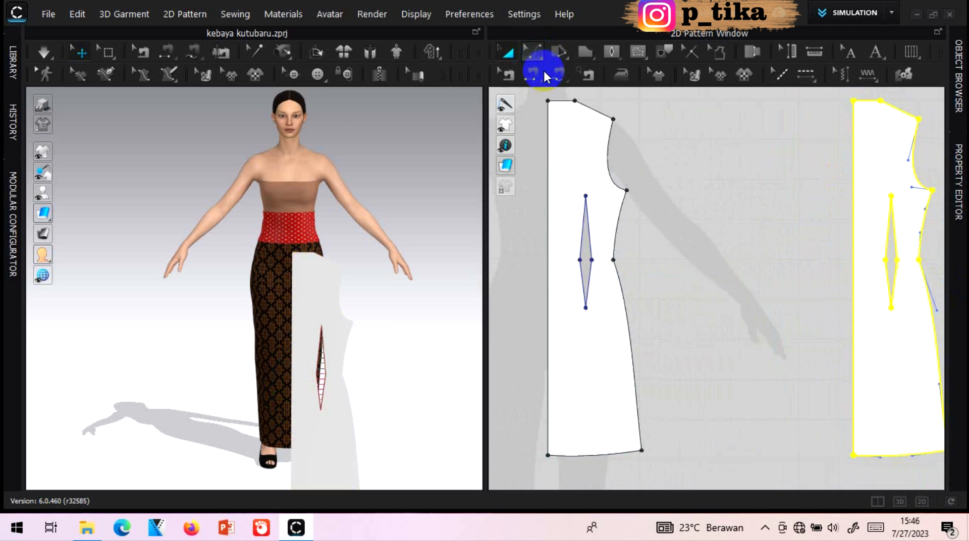
pyautogui.click(852, 172)
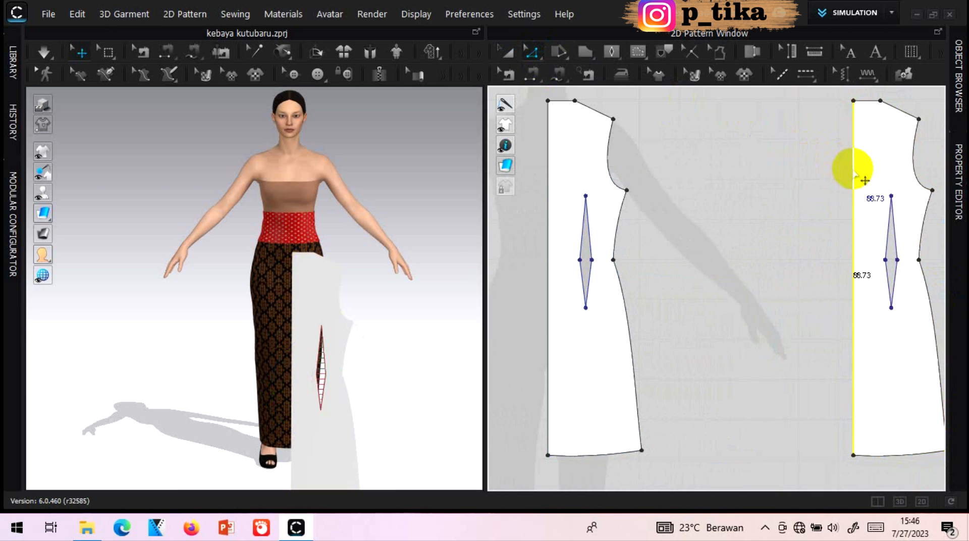
pyautogui.rightClick(853, 172)
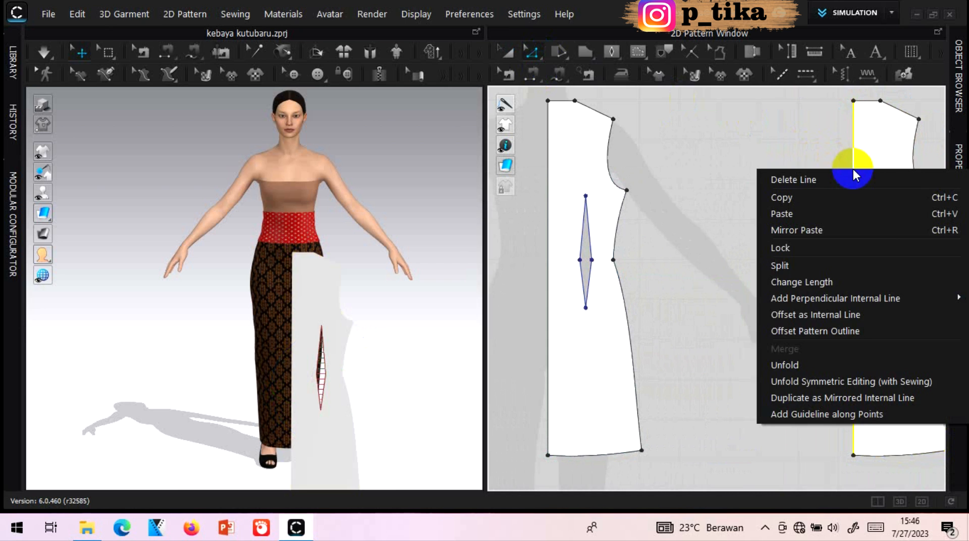
pyautogui.click(841, 383)
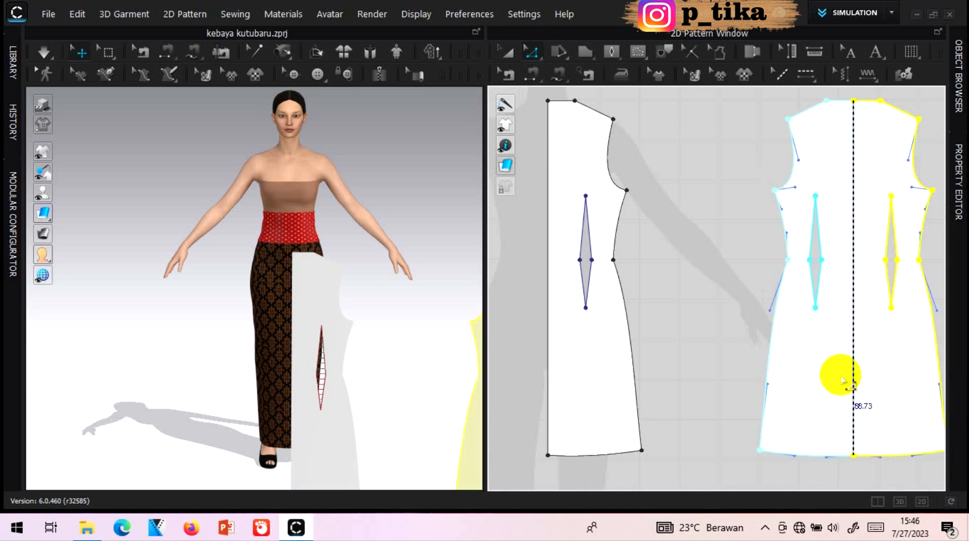
pyautogui.click(742, 207)
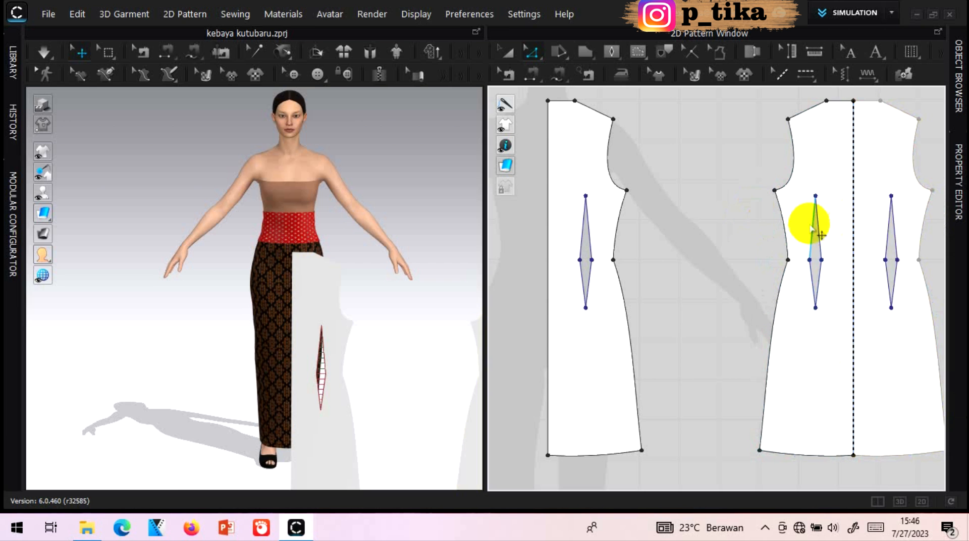
pyautogui.click(532, 74)
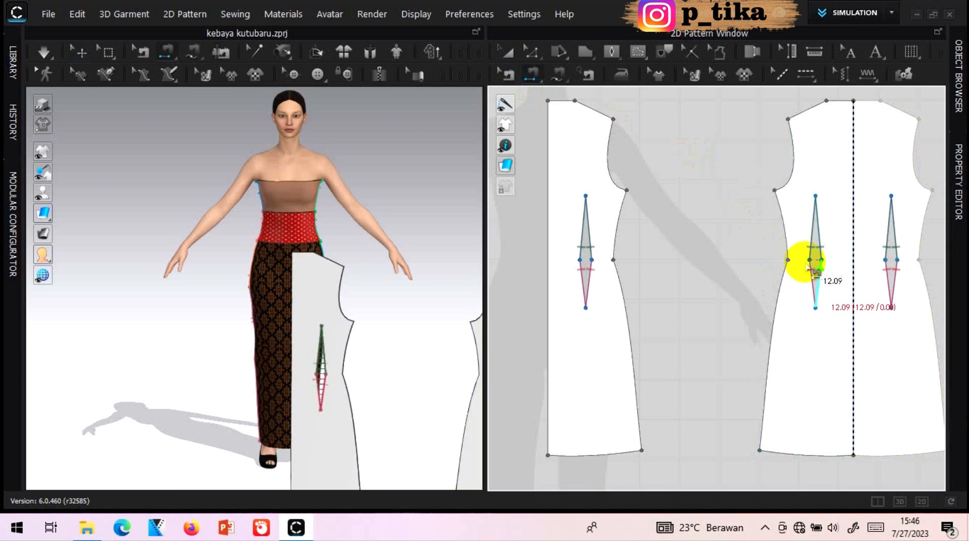
pyautogui.click(511, 57)
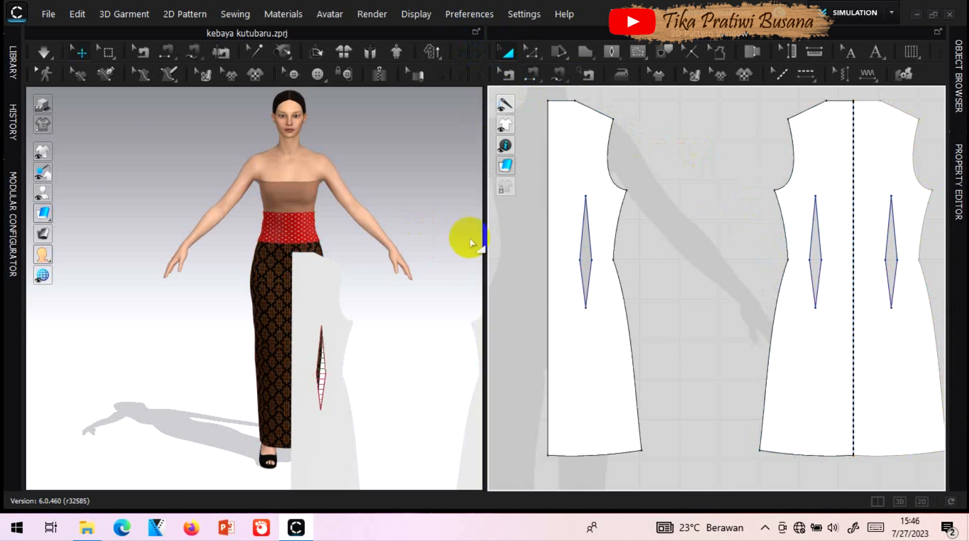
# Extend the original half-bodice's short neck edge upward by 6.7 cm with Offset Pattern Outline, using perpendicular sides.
pyautogui.scroll(-3, 602, 123)
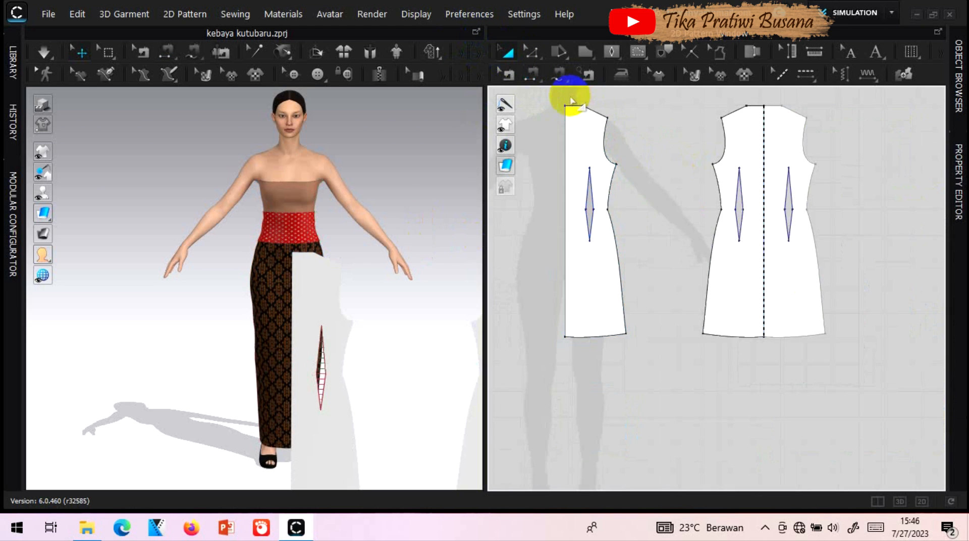
pyautogui.scroll(5, 570, 97)
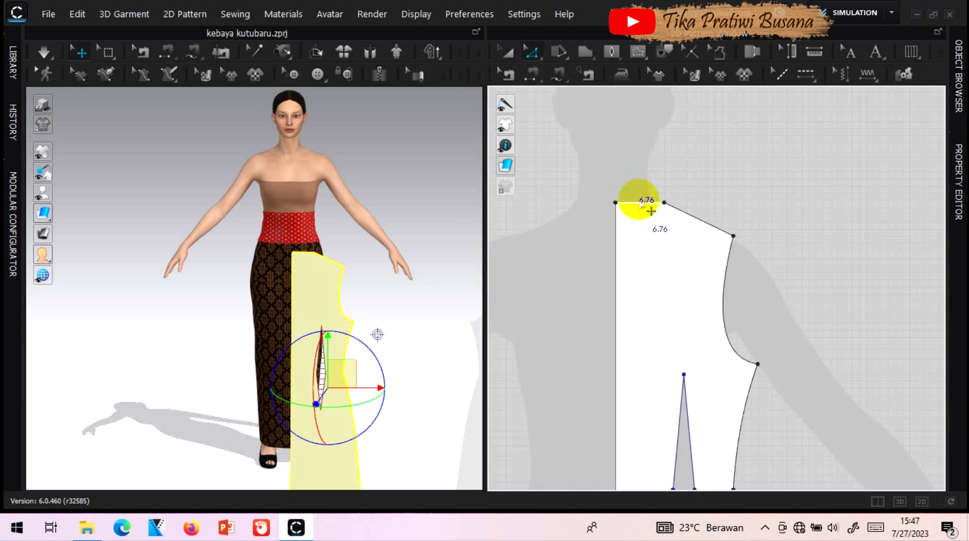
pyautogui.click(640, 203)
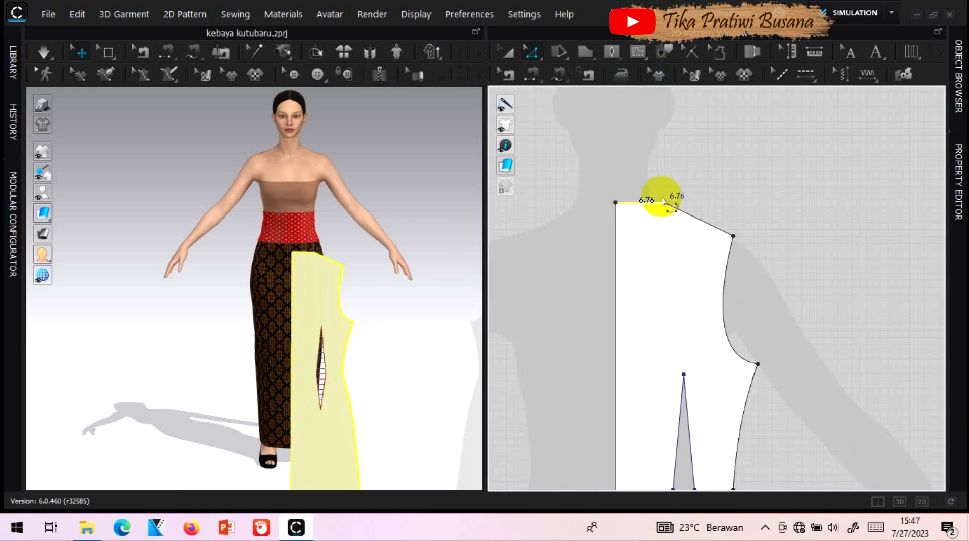
pyautogui.rightClick(636, 202)
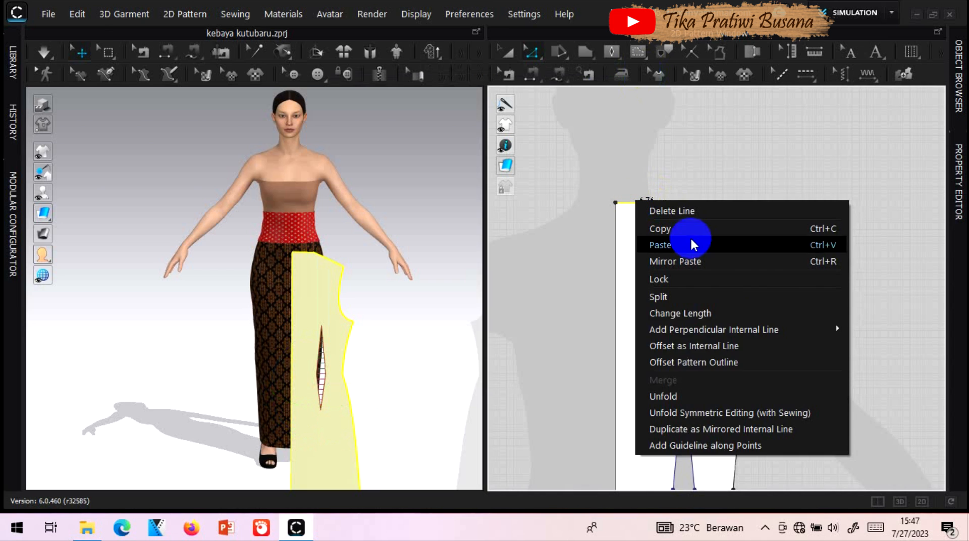
pyautogui.click(701, 359)
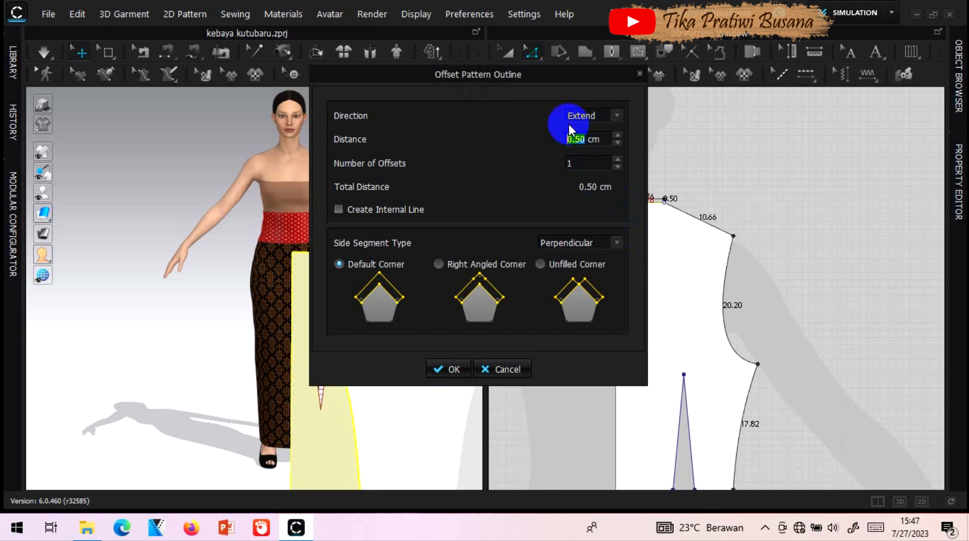
pyautogui.write('6.')
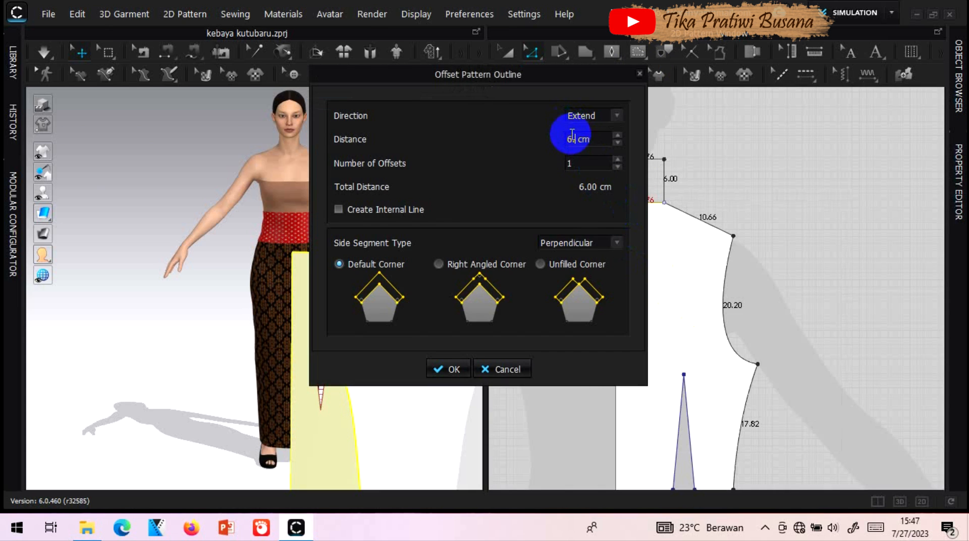
pyautogui.write('7')
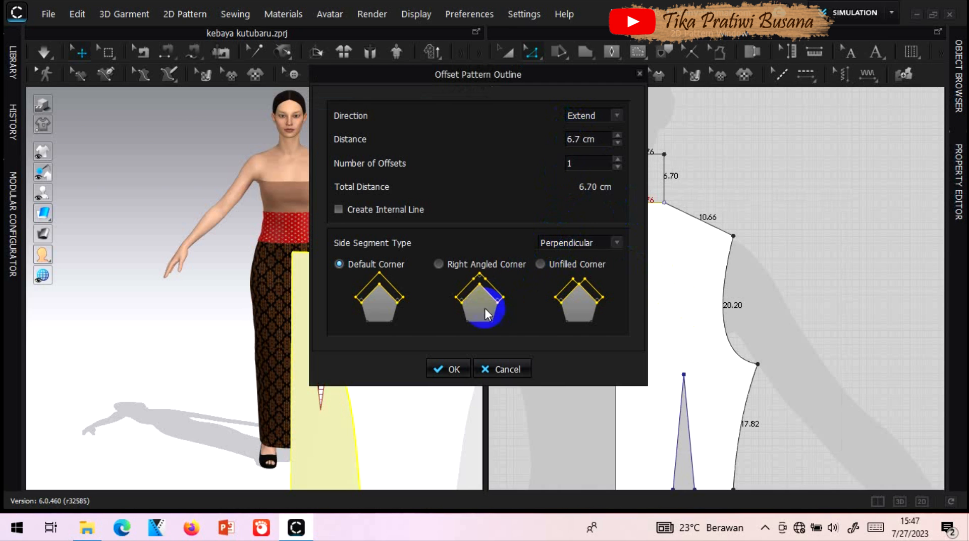
pyautogui.click(450, 368)
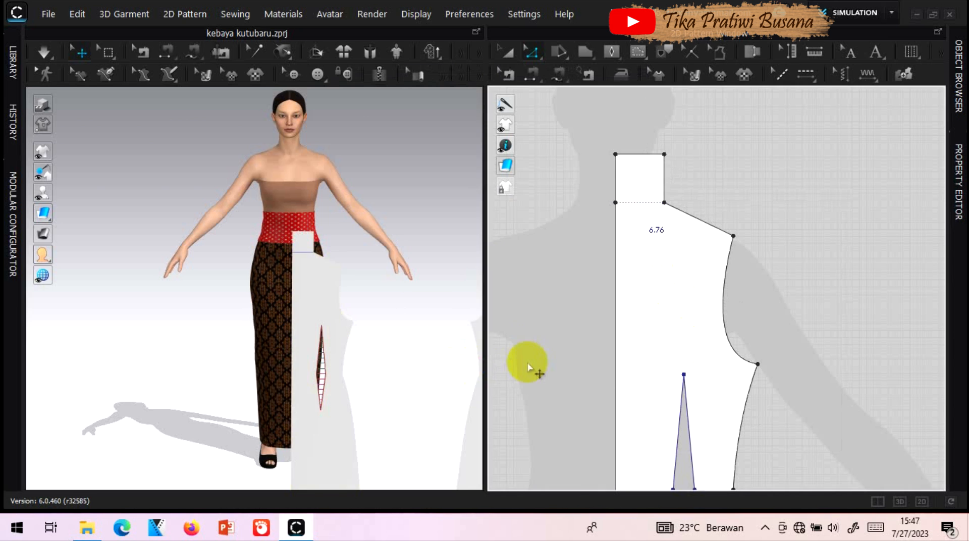
# Delete the point on the centre front edge at the base of the neck extension.
pyautogui.click(533, 51)
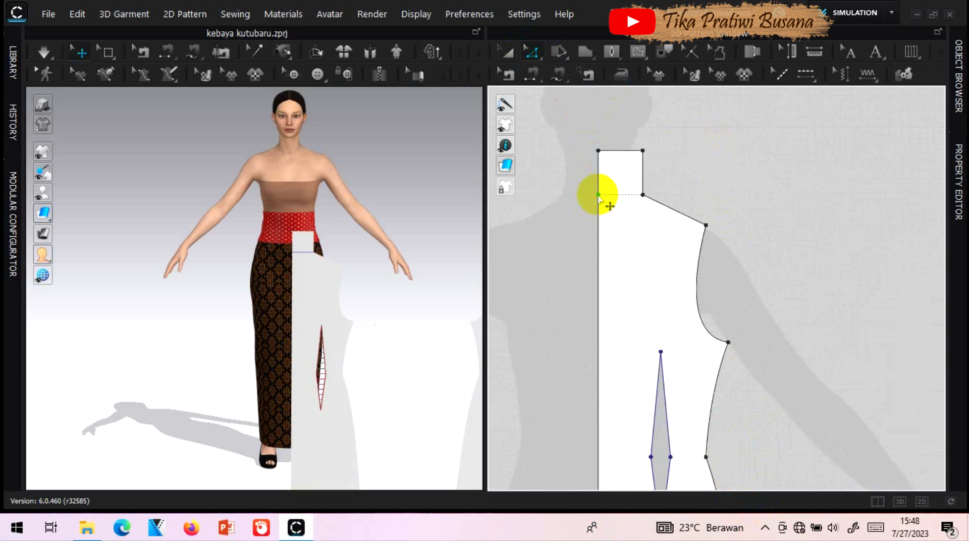
pyautogui.click(598, 194)
pyautogui.rightClick(598, 195)
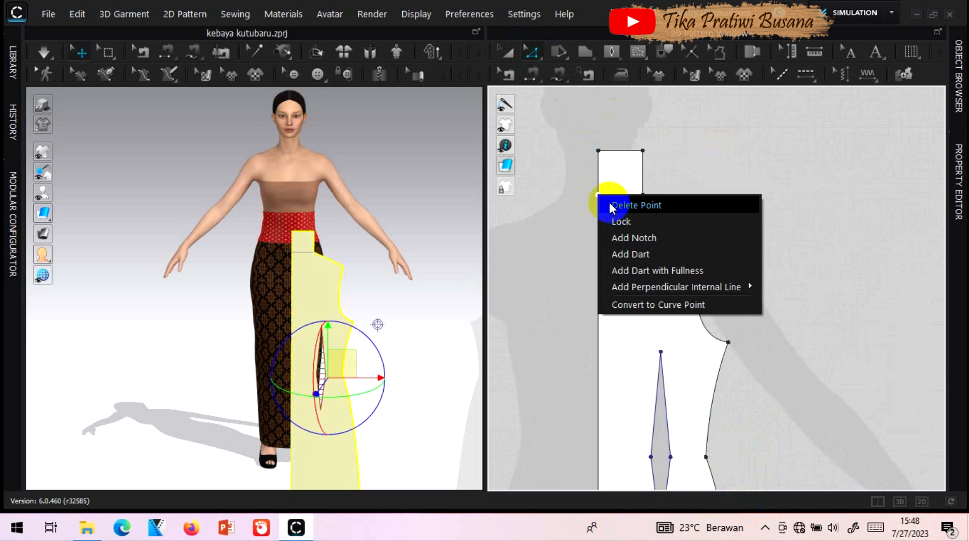
pyautogui.click(612, 207)
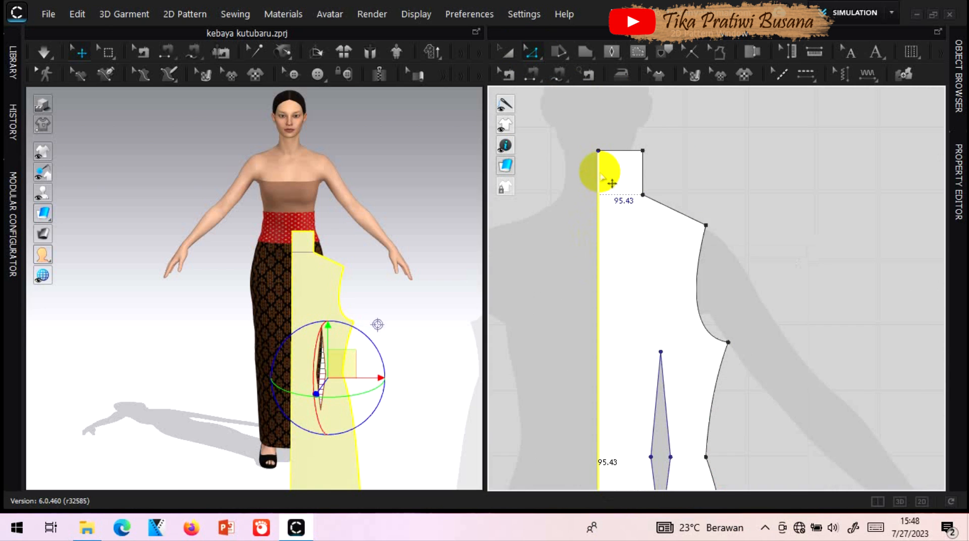
# Extend the centre front edge outward by 4 cm along its full length with Offset Pattern Outline.
pyautogui.rightClick(598, 250)
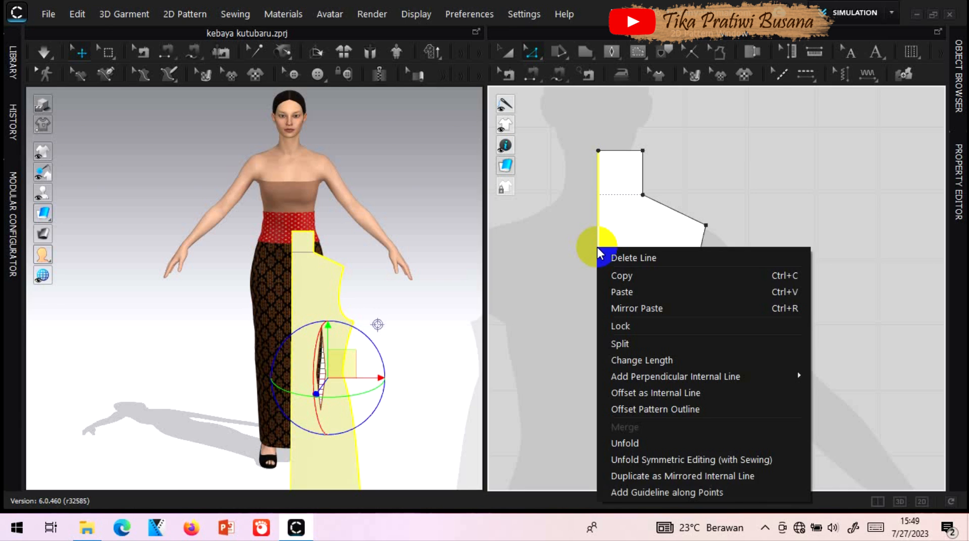
pyautogui.click(659, 409)
pyautogui.write('4')
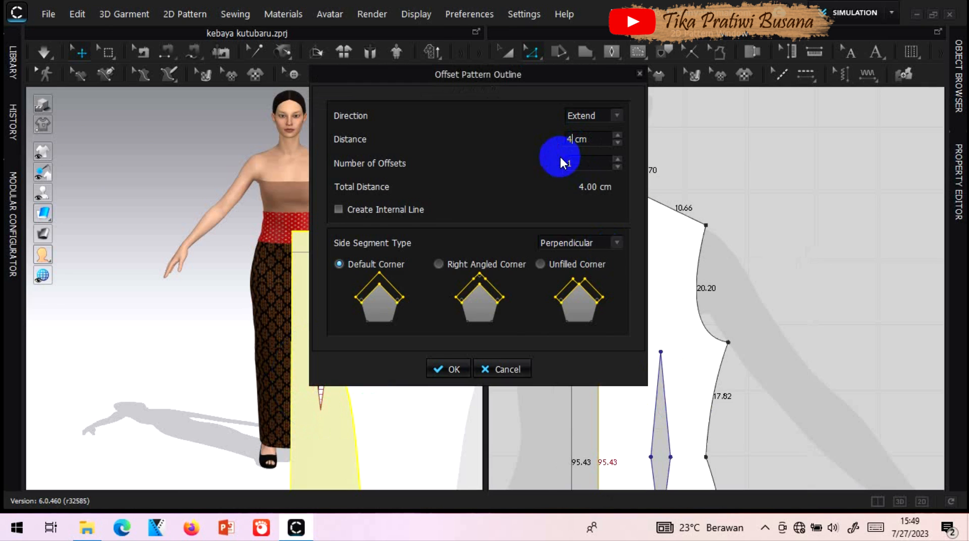
pyautogui.click(451, 368)
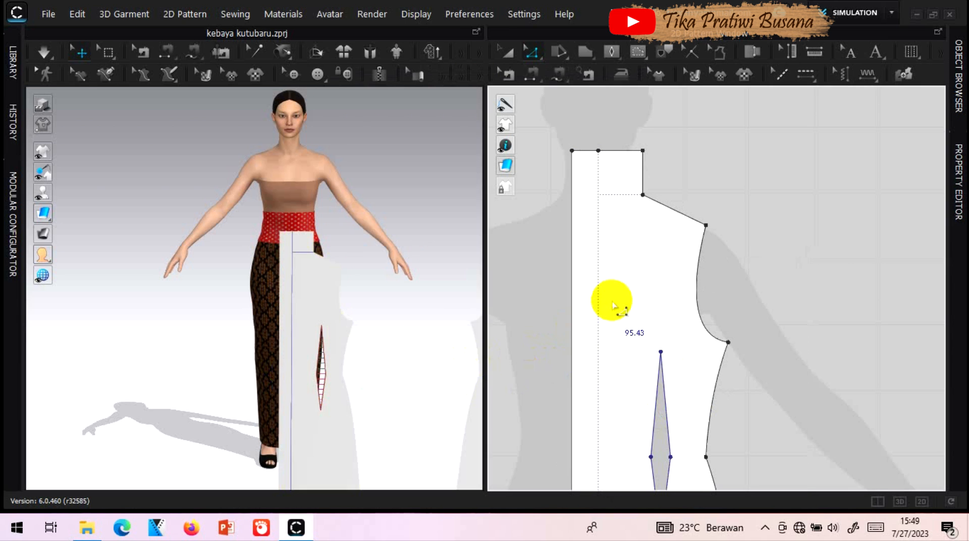
# Draw a straight internal line along the original centre front, from the top edge down to the hem.
pyautogui.click(617, 52)
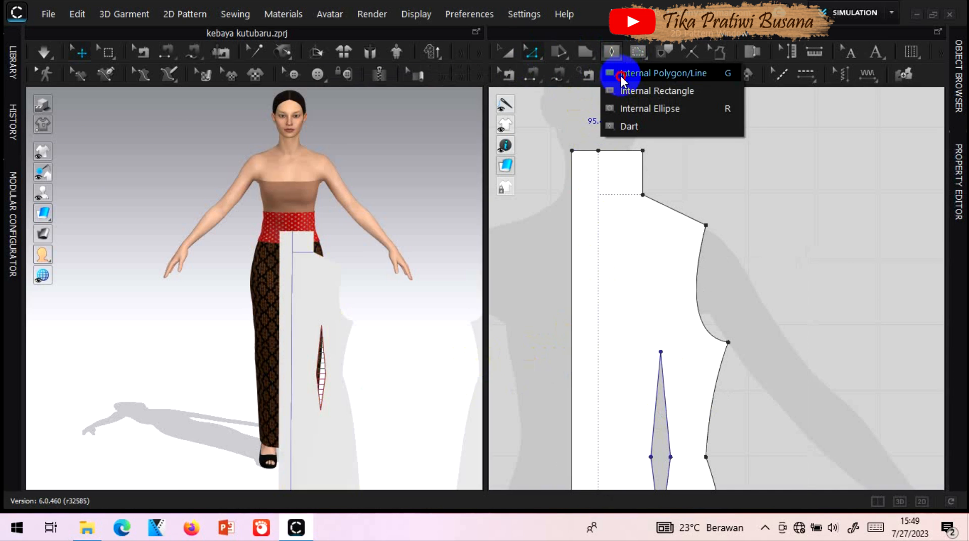
pyautogui.click(621, 74)
pyautogui.scroll(-6, 638, 202)
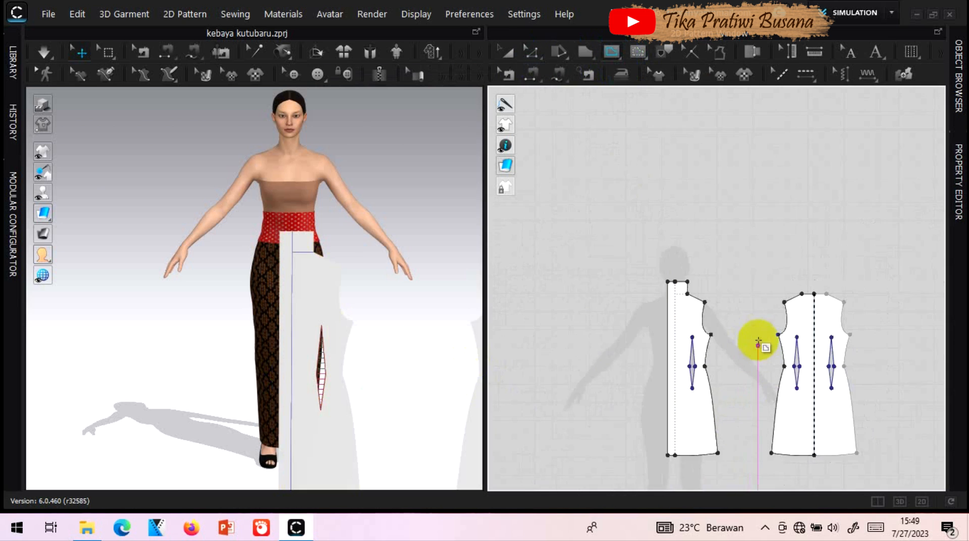
pyautogui.scroll(5, 735, 451)
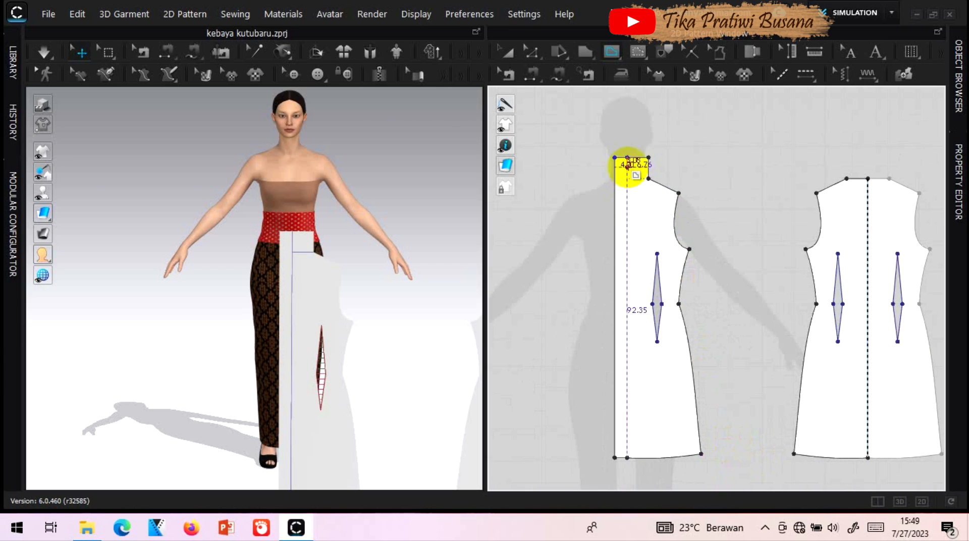
pyautogui.click(627, 157)
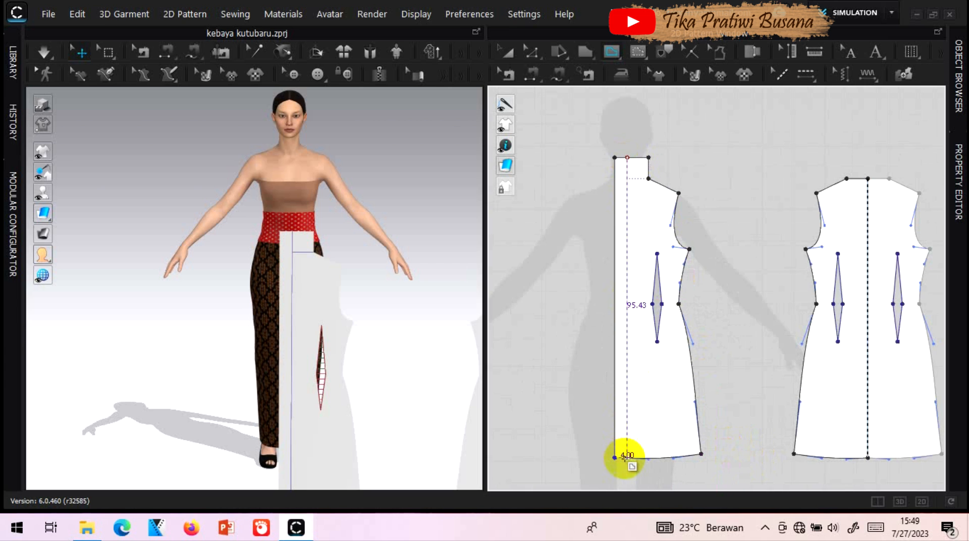
pyautogui.doubleClick(628, 458)
# Split the neck extension's top edge into 4 cm and 2.76 cm segments, with the 4 cm segment next to the internal line.
pyautogui.scroll(4, 638, 188)
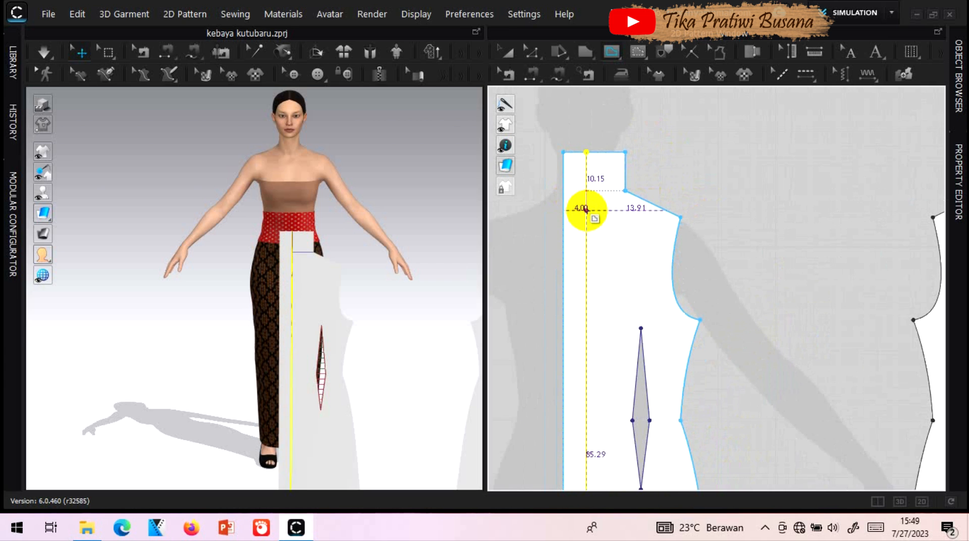
pyautogui.click(532, 52)
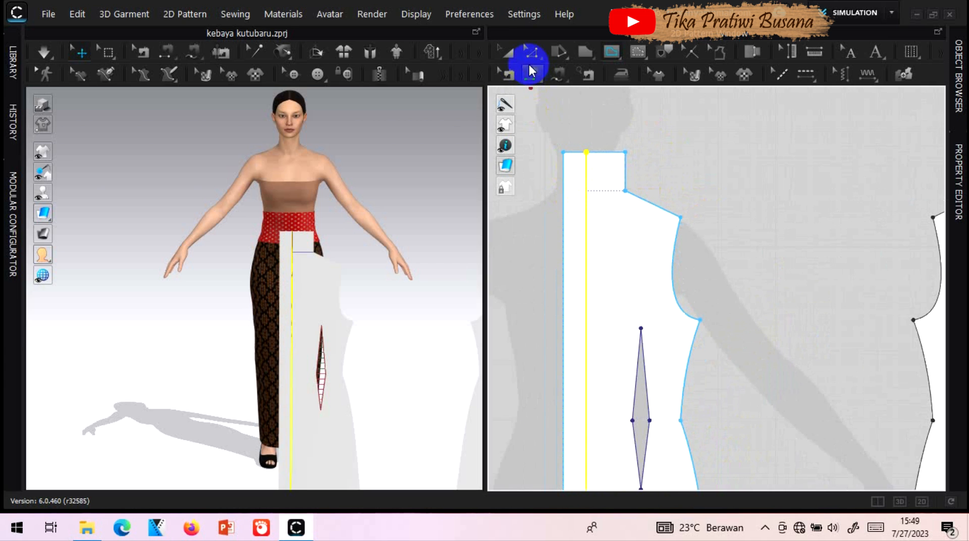
pyautogui.click(558, 162)
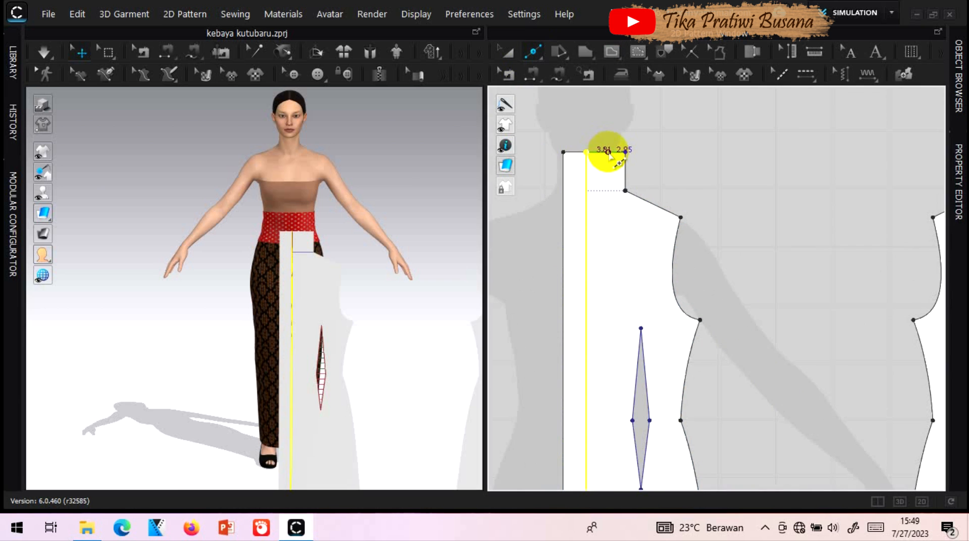
pyautogui.rightClick(609, 153)
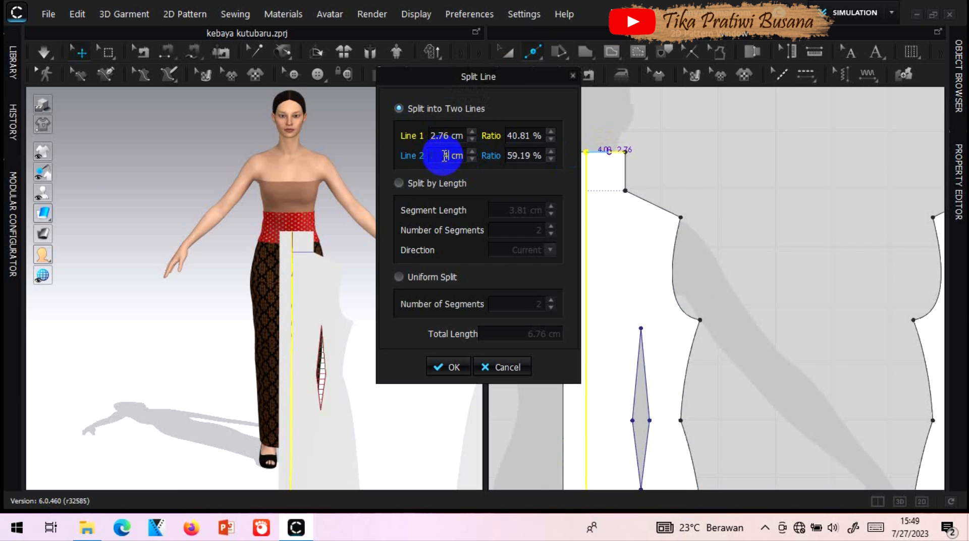
pyautogui.click(446, 367)
pyautogui.scroll(-3, 720, 317)
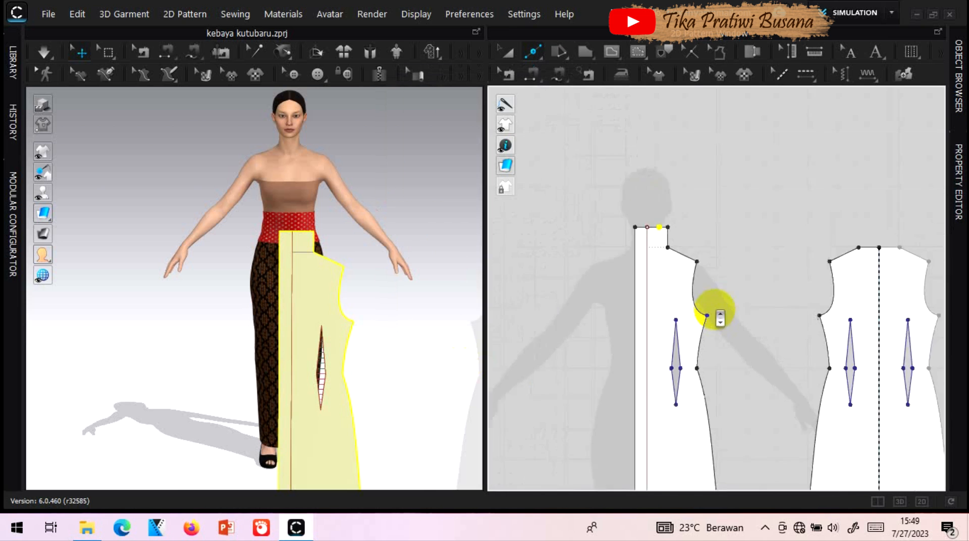
# Split the front piece's hem into 4 cm and 19.55 cm segments, with the 4 cm segment next to the internal line.
pyautogui.scroll(5, 679, 471)
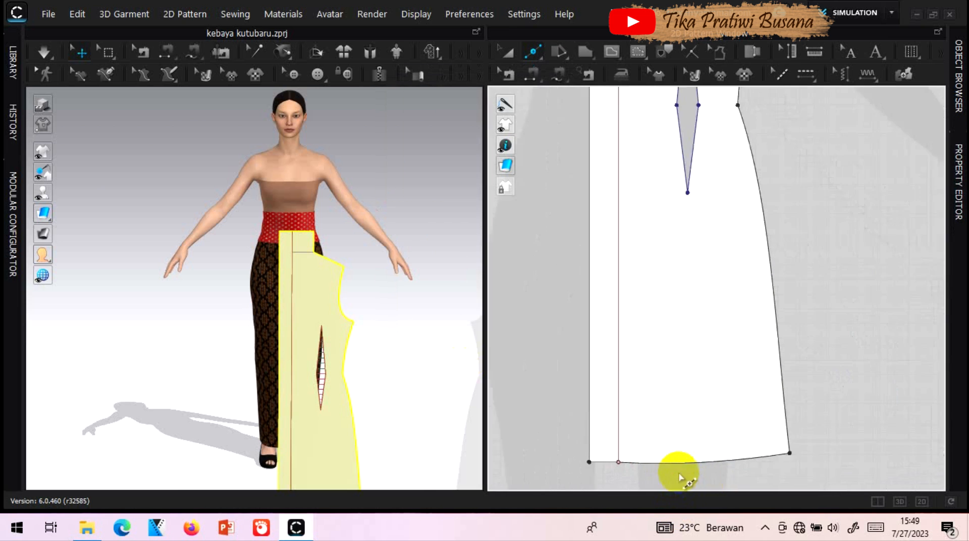
pyautogui.click(638, 460)
pyautogui.write('4')
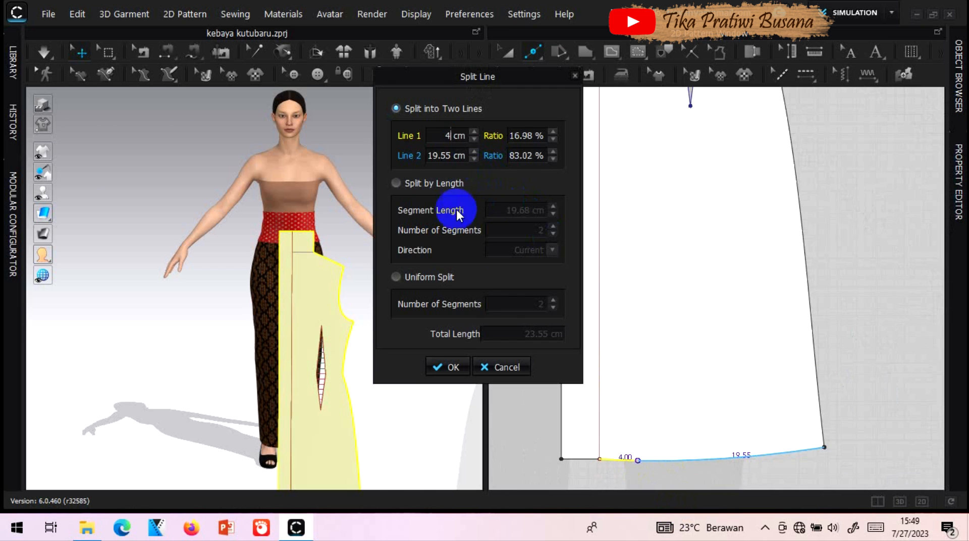
pyautogui.click(447, 367)
# Draw a second straight internal line from the new split point on the top edge down to the new split point on the hem.
pyautogui.scroll(-3, 682, 368)
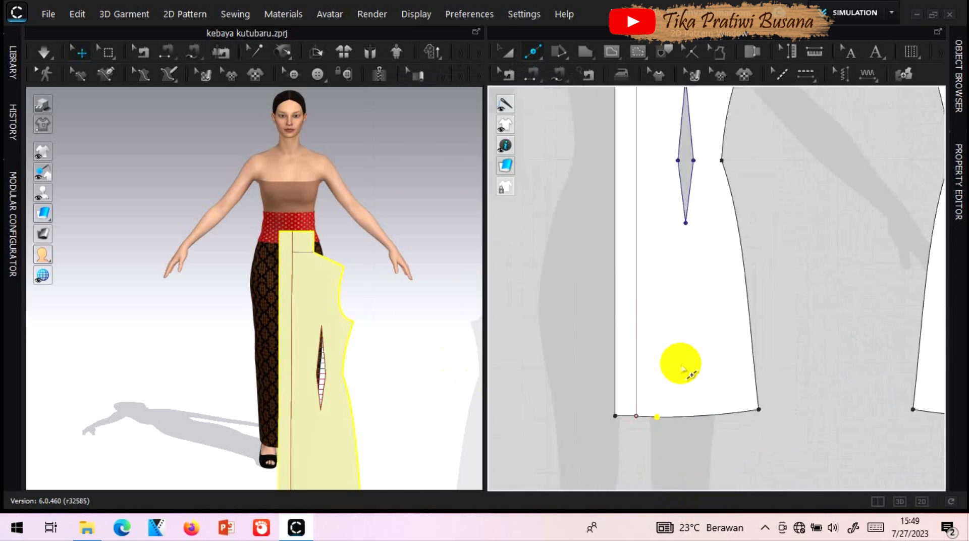
pyautogui.scroll(-4, 740, 163)
pyautogui.scroll(1, 751, 107)
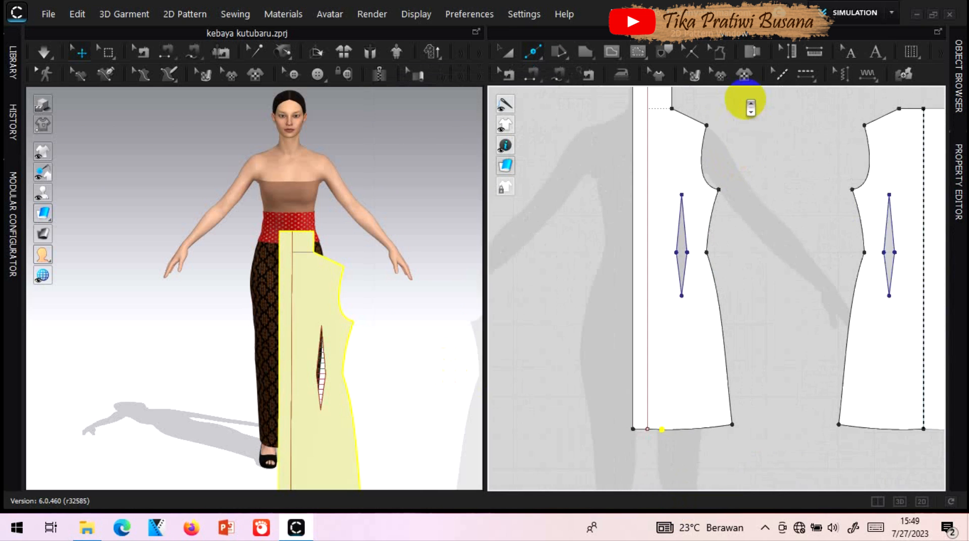
pyautogui.scroll(-3, 751, 107)
pyautogui.scroll(3, 747, 94)
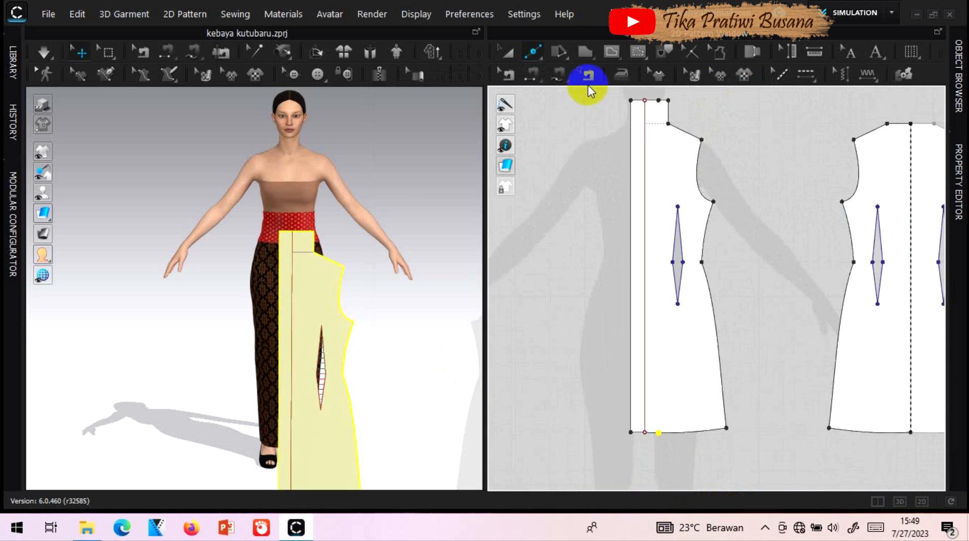
pyautogui.click(611, 51)
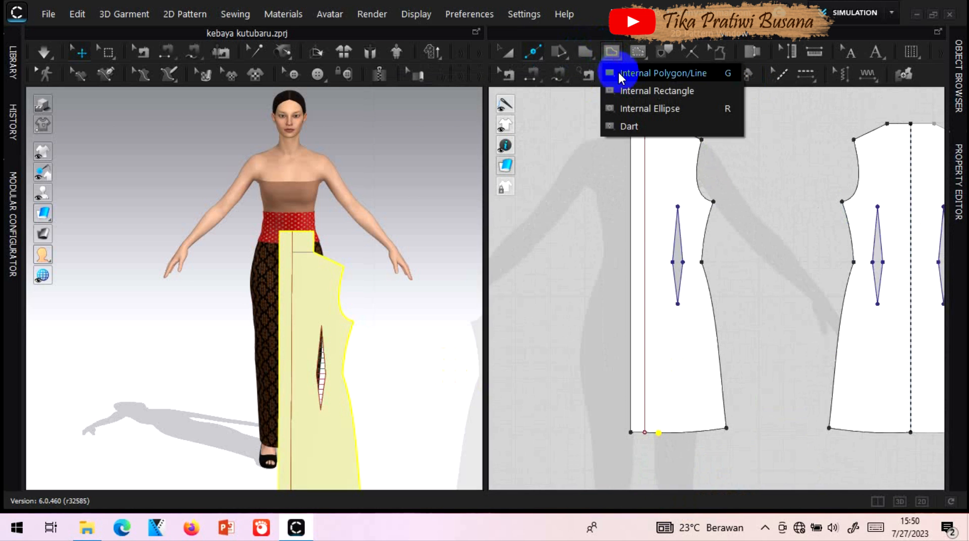
pyautogui.click(617, 73)
pyautogui.click(659, 100)
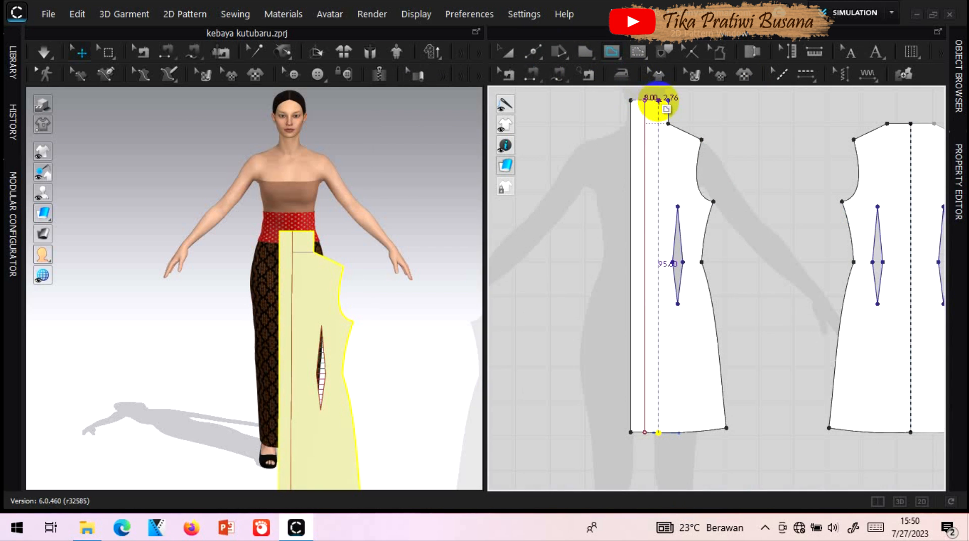
pyautogui.click(659, 432)
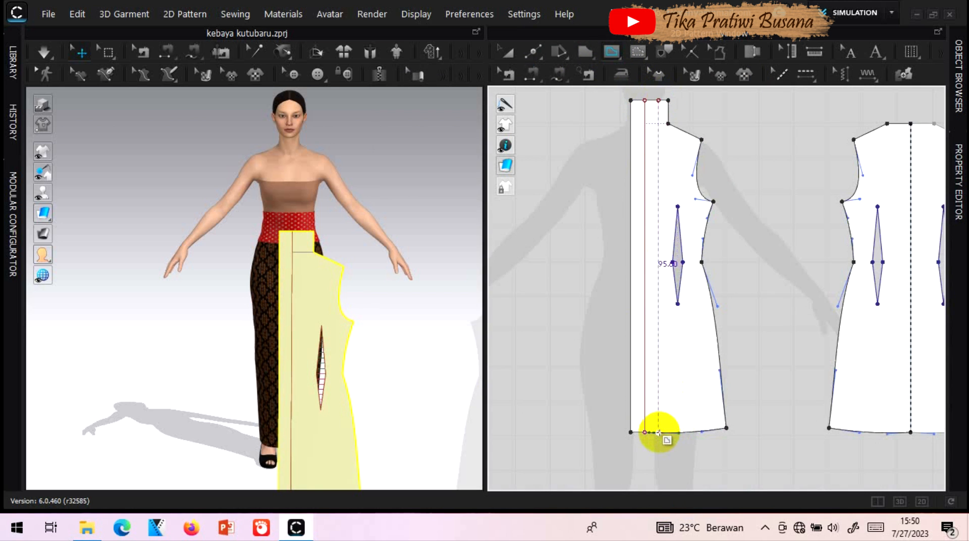
# Copy the front piece and mirror paste it level with the original on its centre-front side, about 36.5 cm away.
pyautogui.click(556, 59)
pyautogui.click(738, 159)
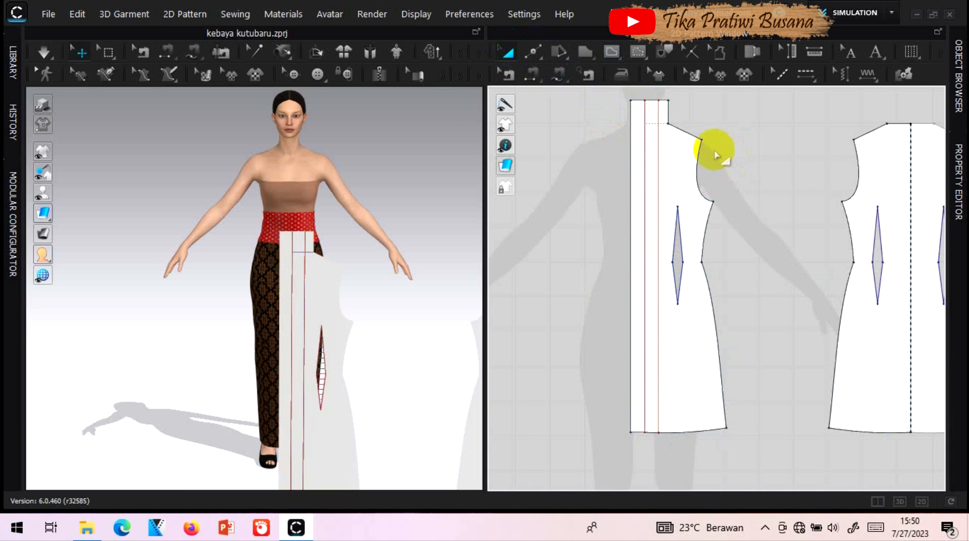
pyautogui.click(685, 208)
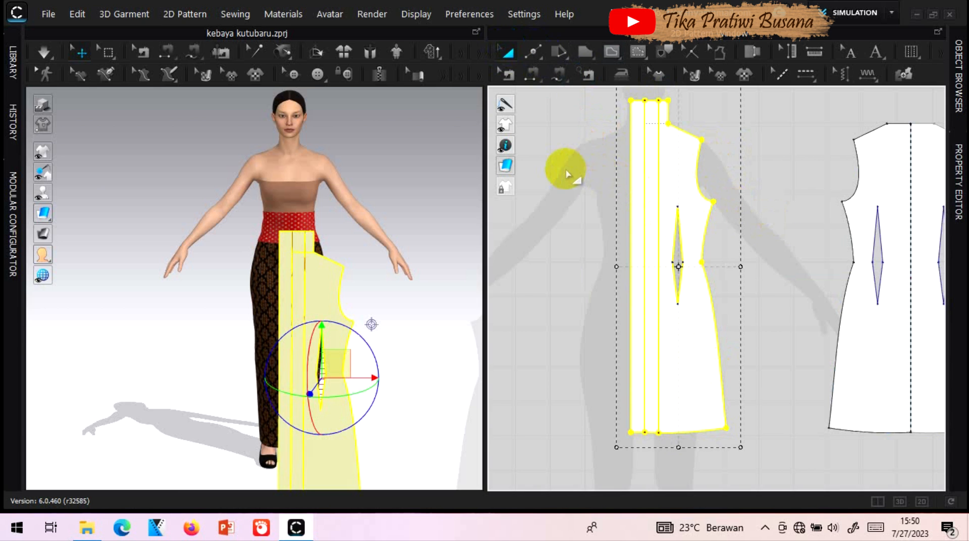
pyautogui.rightClick(651, 188)
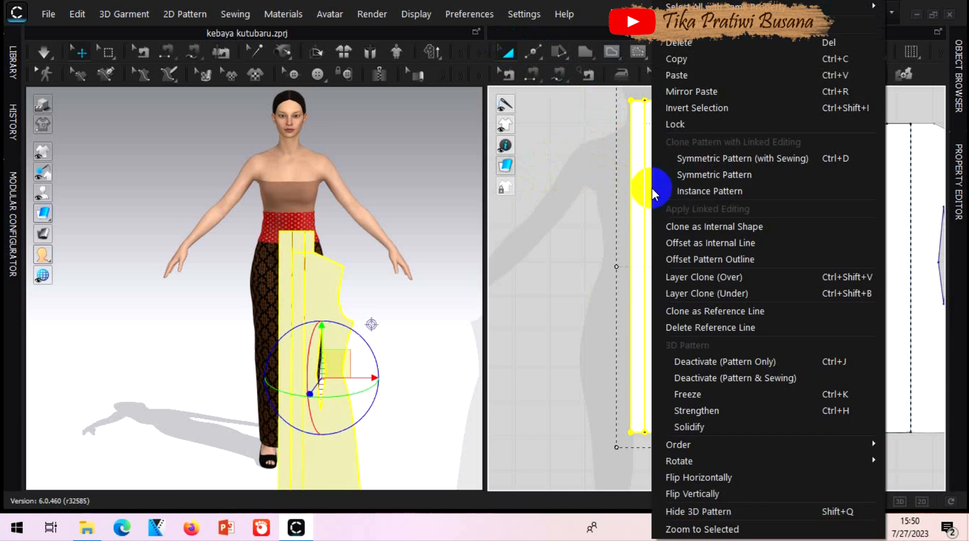
pyautogui.click(698, 57)
pyautogui.rightClick(565, 171)
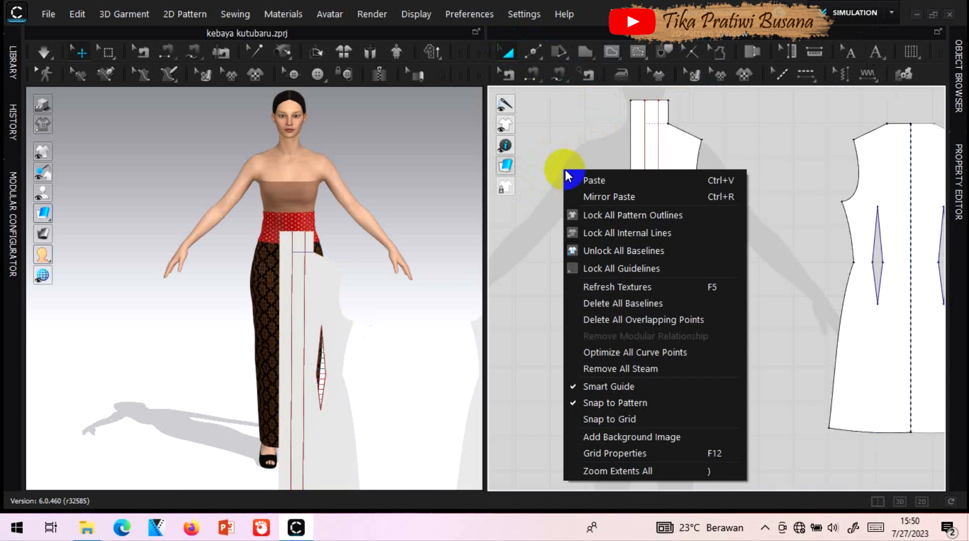
pyautogui.click(619, 196)
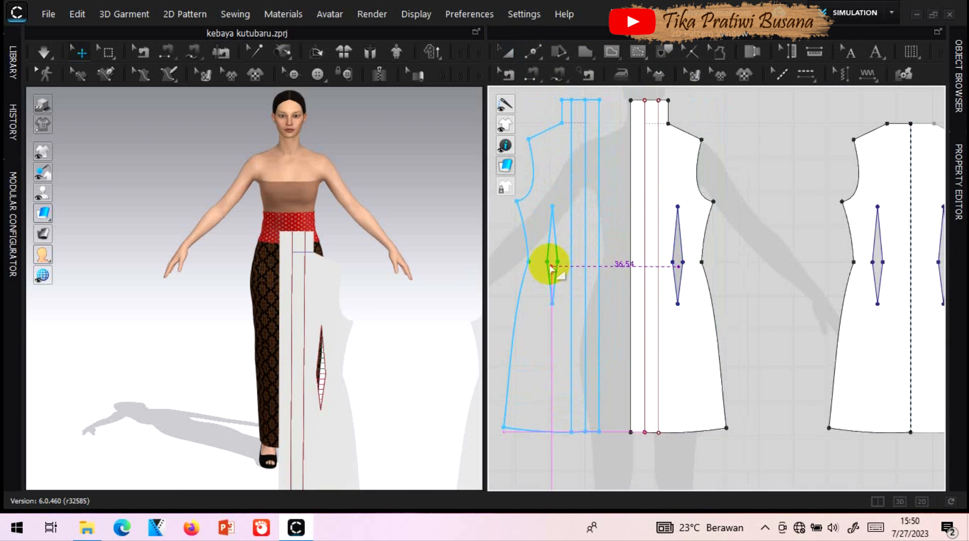
pyautogui.click(551, 266)
pyautogui.click(720, 227)
pyautogui.click(564, 188)
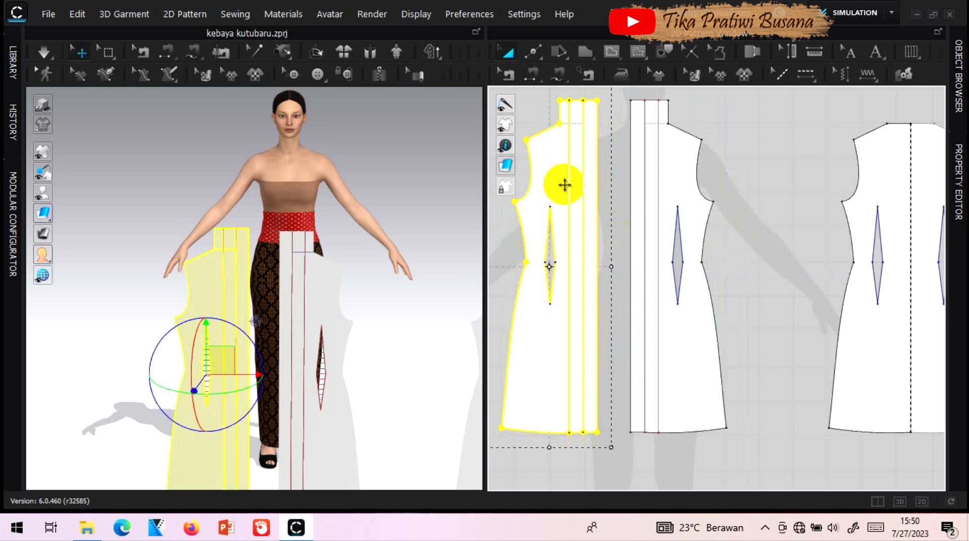
pyautogui.click(775, 131)
# Show the avatar's arrangement points, place the back piece at the middle of the avatar's back and adjust its height.
pyautogui.scroll(-5, 414, 235)
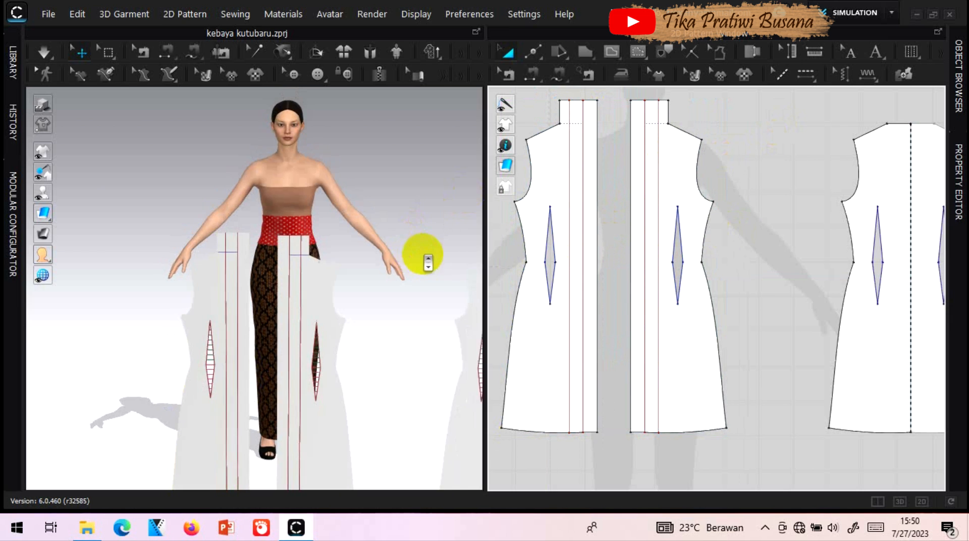
pyautogui.scroll(3, 441, 285)
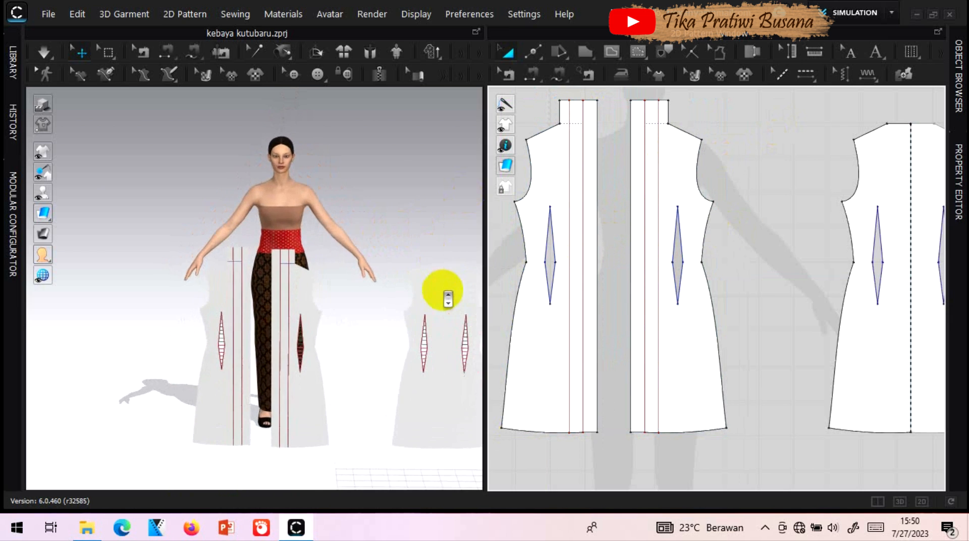
pyautogui.scroll(-4, 444, 288)
pyautogui.scroll(4, 443, 268)
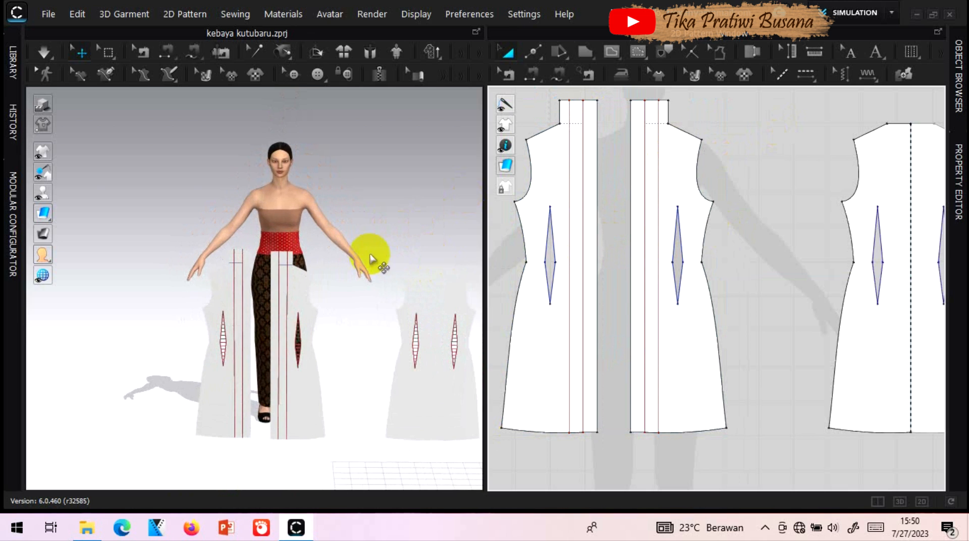
pyautogui.moveTo(44, 192)
pyautogui.click(80, 191)
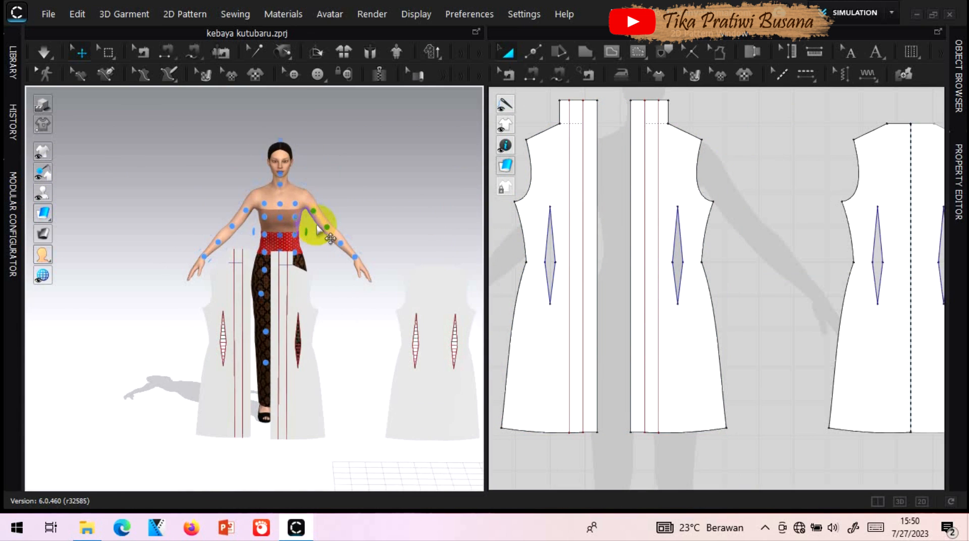
pyautogui.press('8')
pyautogui.click(144, 252)
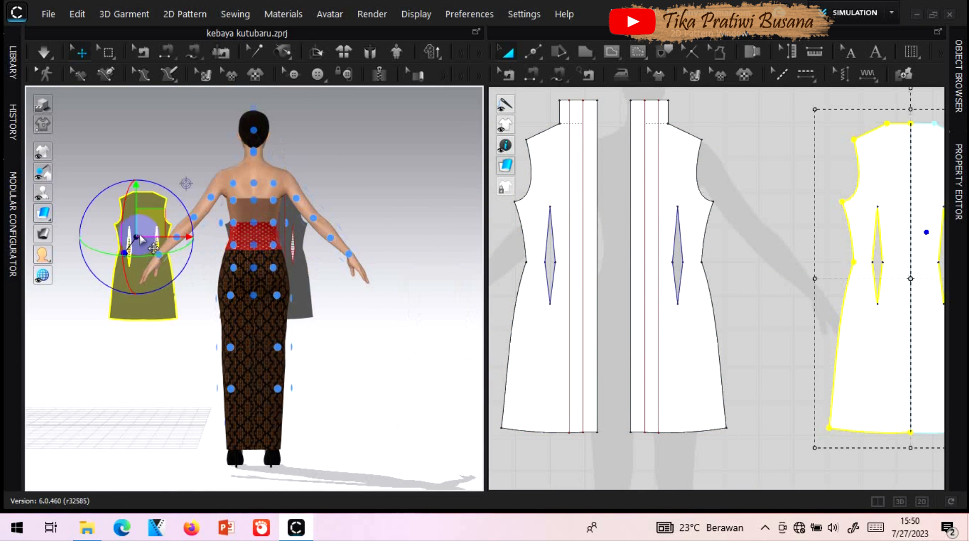
pyautogui.click(255, 225)
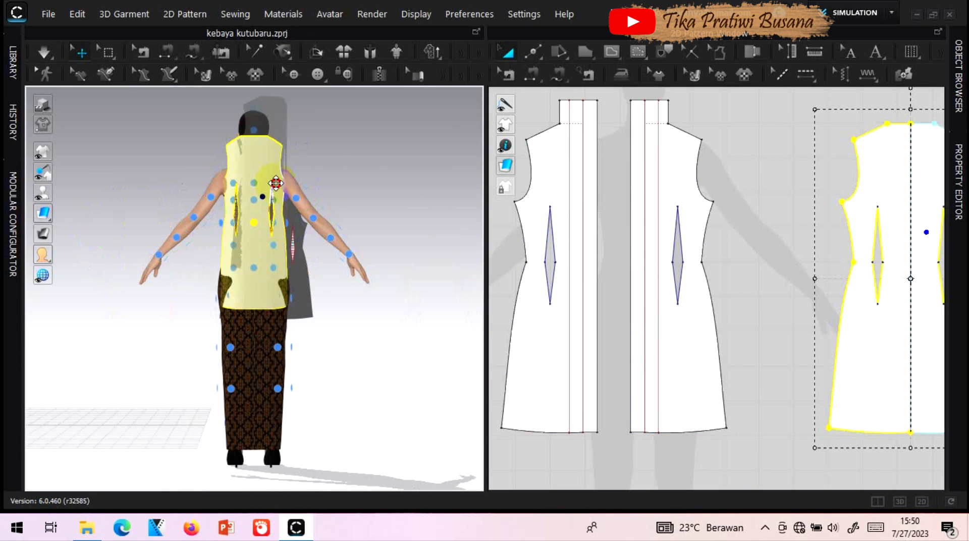
pyautogui.click(276, 209)
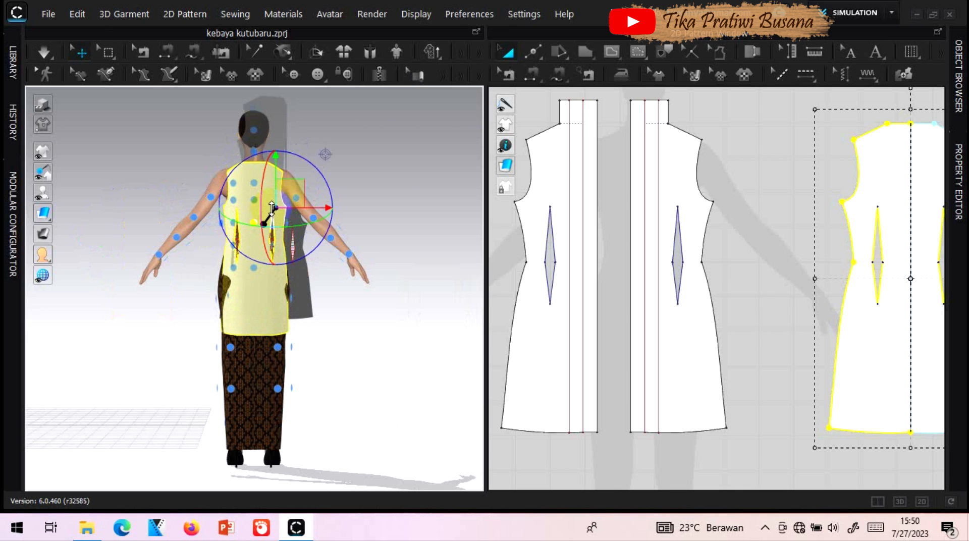
pyautogui.click(361, 208)
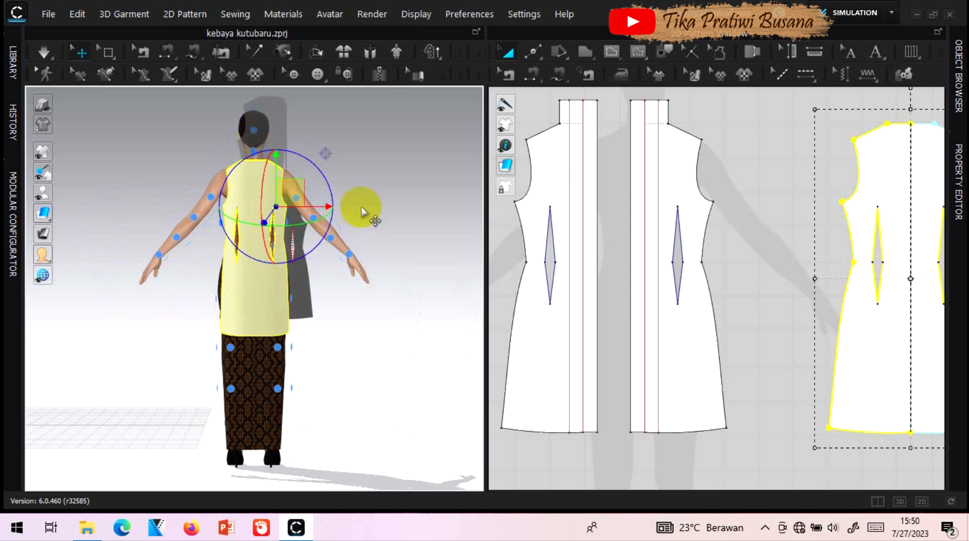
# Hide the arrangement points and move both front pieces side by side in front of the avatar, with centre-front edges facing each other.
pyautogui.press('2')
pyautogui.moveTo(49, 235)
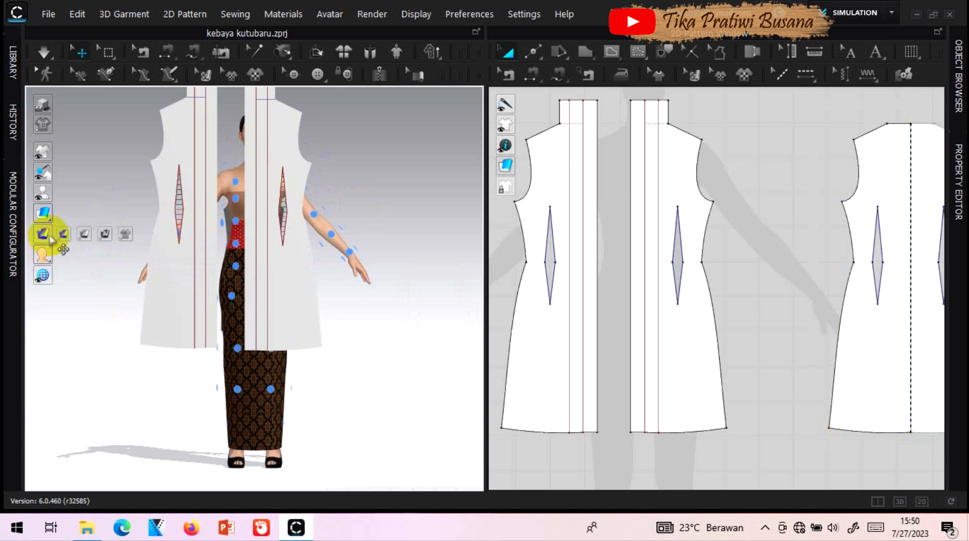
pyautogui.hotkey('shift', 'f')
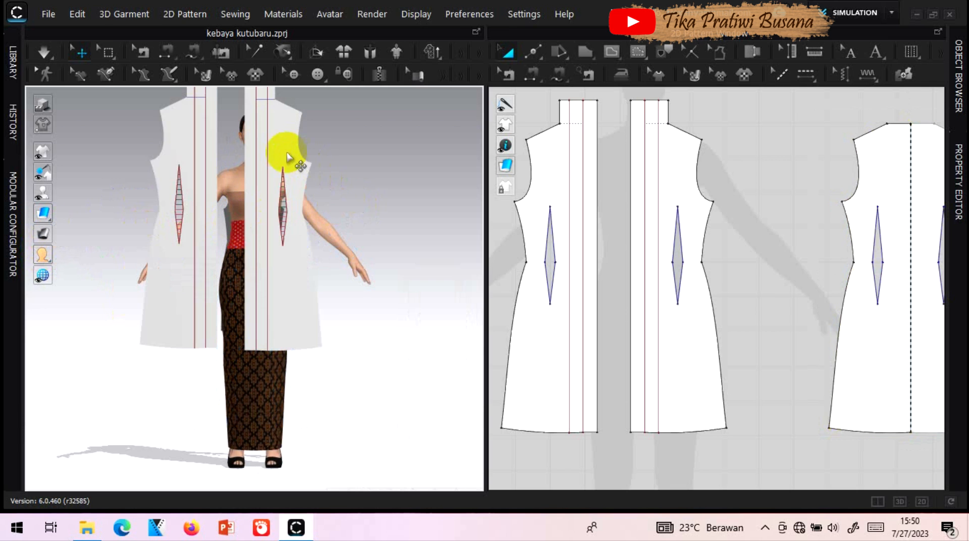
pyautogui.click(298, 187)
pyautogui.moveTo(298, 188); pyautogui.dragTo(316, 228)
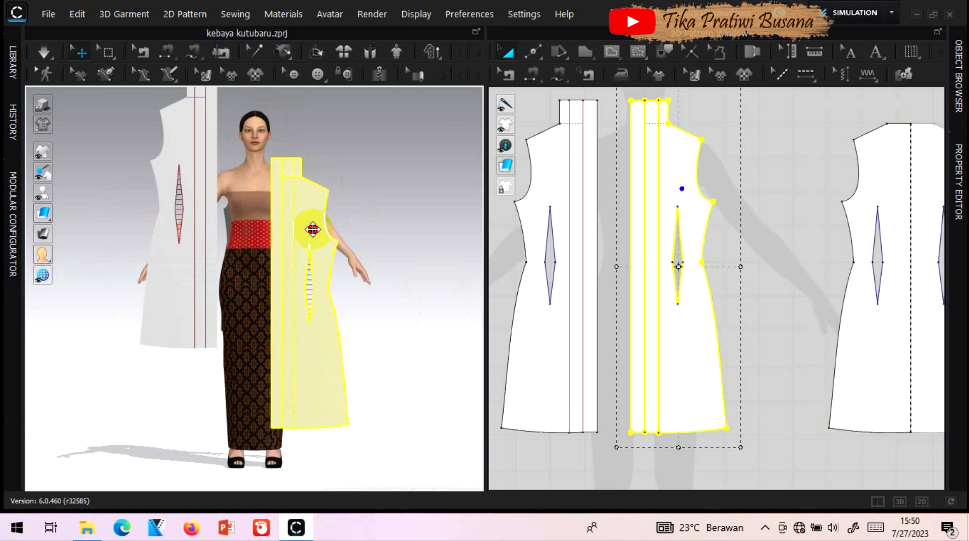
pyautogui.moveTo(192, 164); pyautogui.dragTo(280, 198)
pyautogui.click(253, 210)
# Fold the centre-front extension of the mirrored front piece inward along both internal lines with Fold Arrangement.
pyautogui.scroll(3, 358, 188)
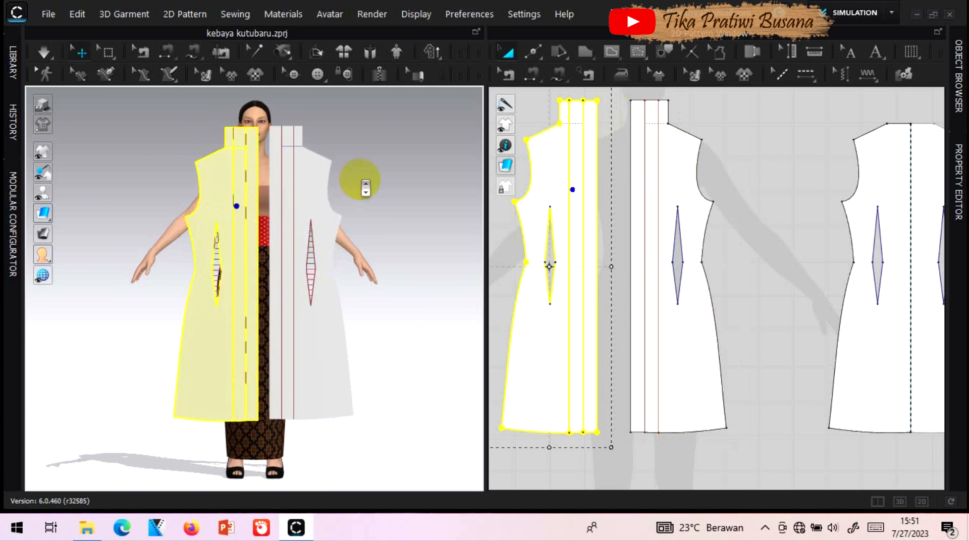
pyautogui.scroll(-1, 390, 129)
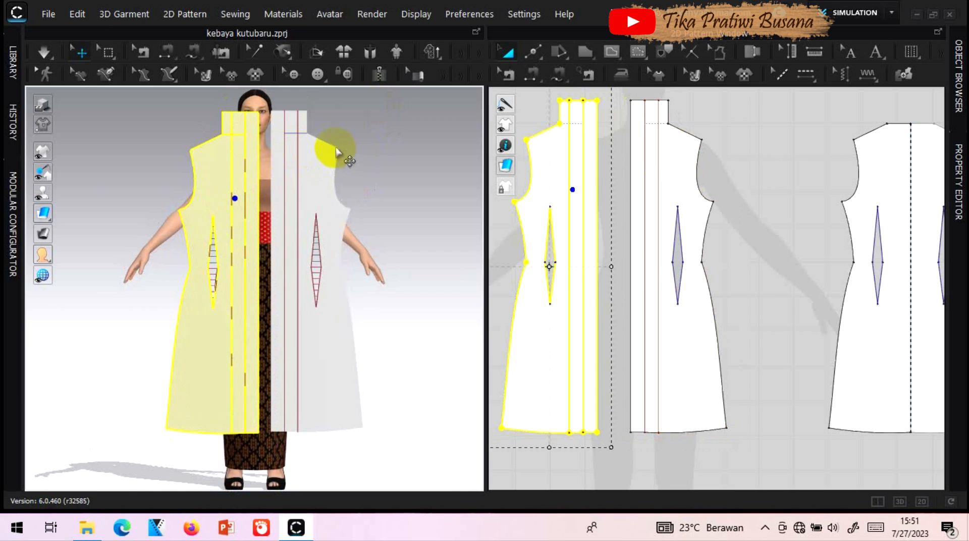
pyautogui.click(315, 53)
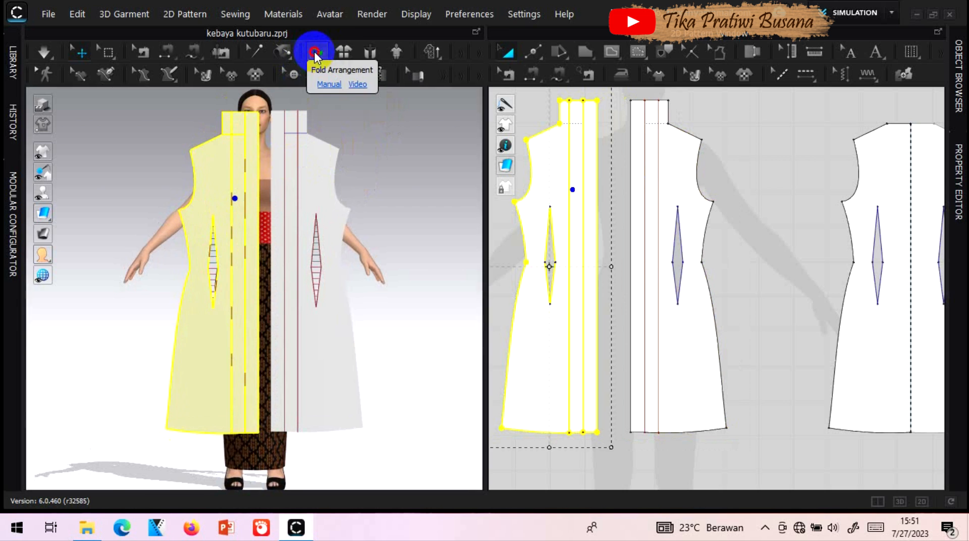
pyautogui.click(249, 169)
pyautogui.moveTo(285, 136); pyautogui.dragTo(294, 153, button='right')
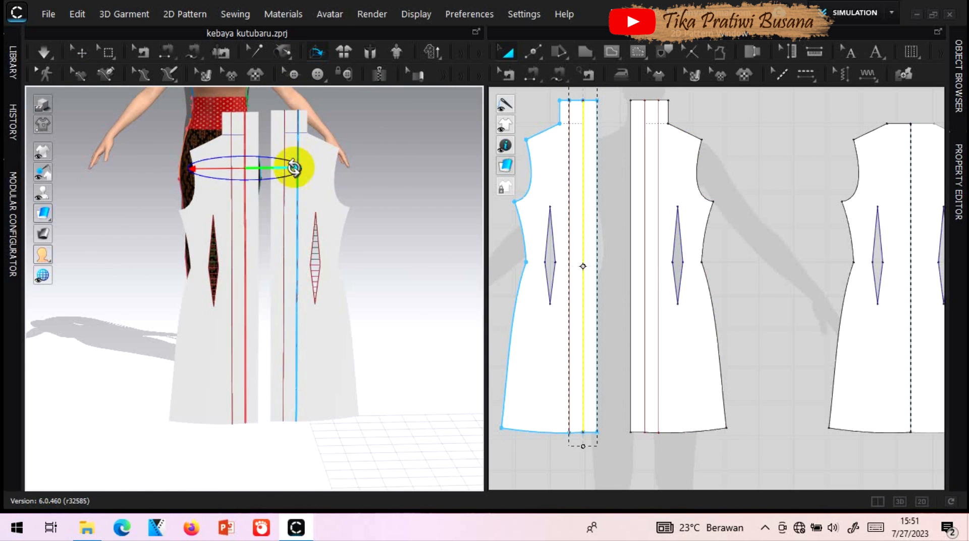
pyautogui.moveTo(297, 169); pyautogui.dragTo(225, 159)
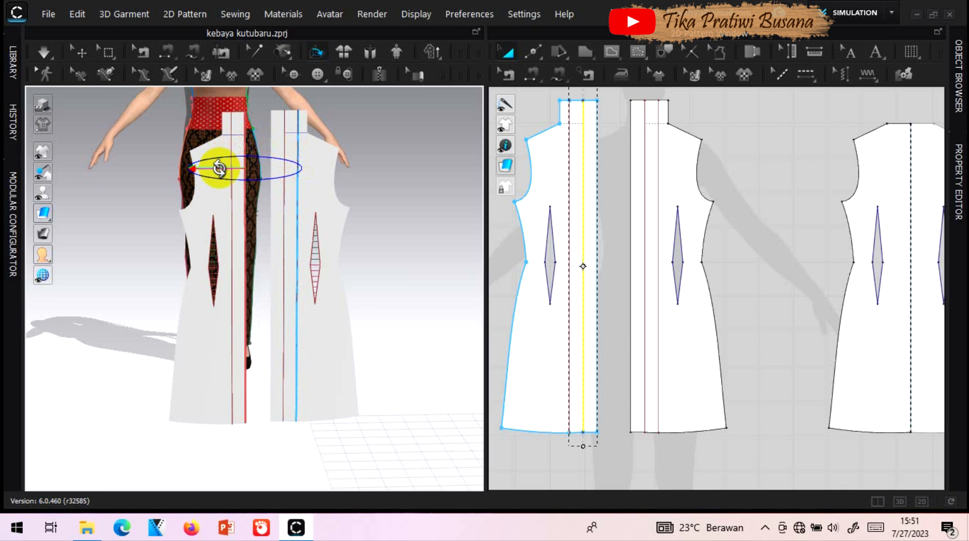
pyautogui.click(232, 136)
pyautogui.moveTo(280, 137); pyautogui.dragTo(177, 138)
pyautogui.click(373, 158)
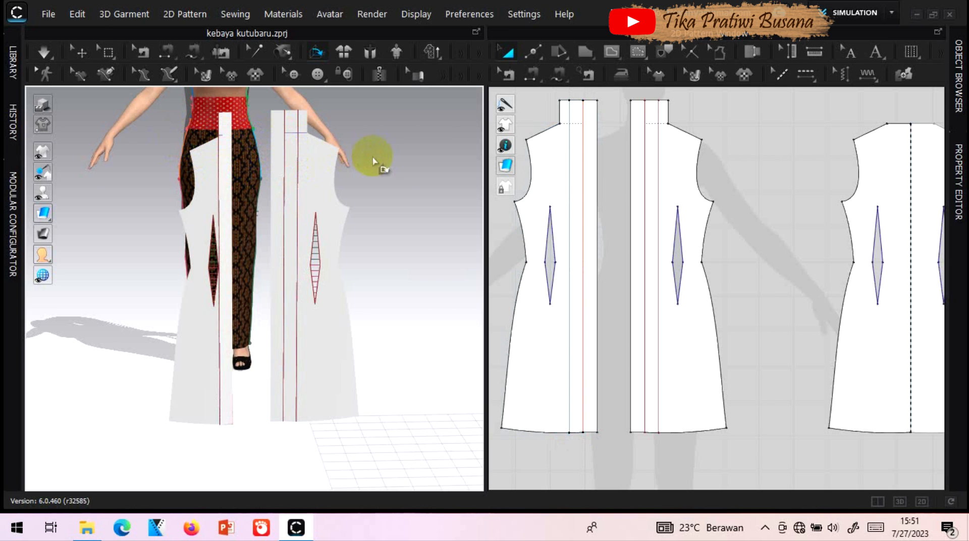
# Fold the centre-front extension of the original front piece inward along both internal lines to match the mirrored piece.
pyautogui.click(284, 162)
pyautogui.moveTo(229, 165); pyautogui.dragTo(327, 164)
pyautogui.click(298, 137)
pyautogui.moveTo(251, 134); pyautogui.dragTo(363, 133)
pyautogui.click(381, 140)
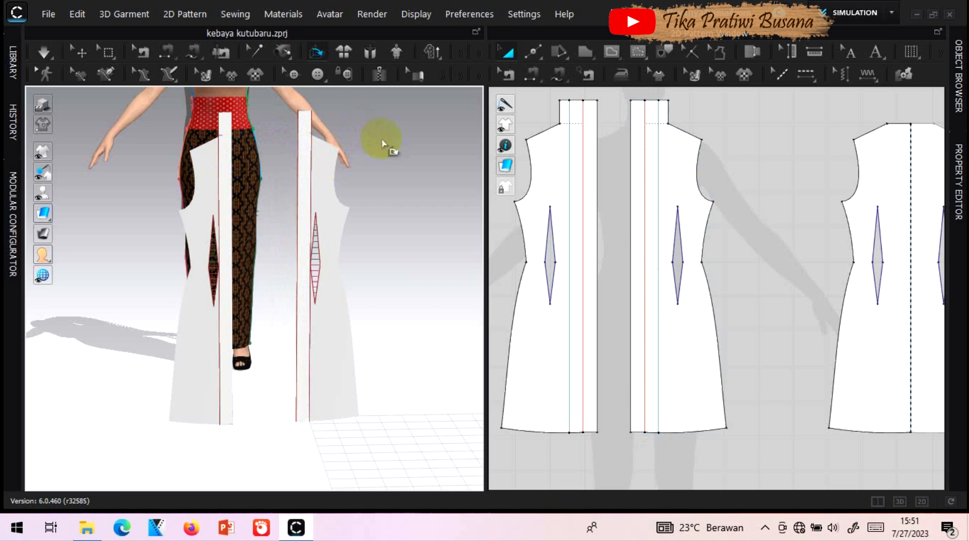
# Move both folded front pieces up in front of the avatar's torso, one on each side of the centre front.
pyautogui.scroll(-2, 385, 145)
pyautogui.scroll(-2, 364, 134)
pyautogui.scroll(-2, 318, 135)
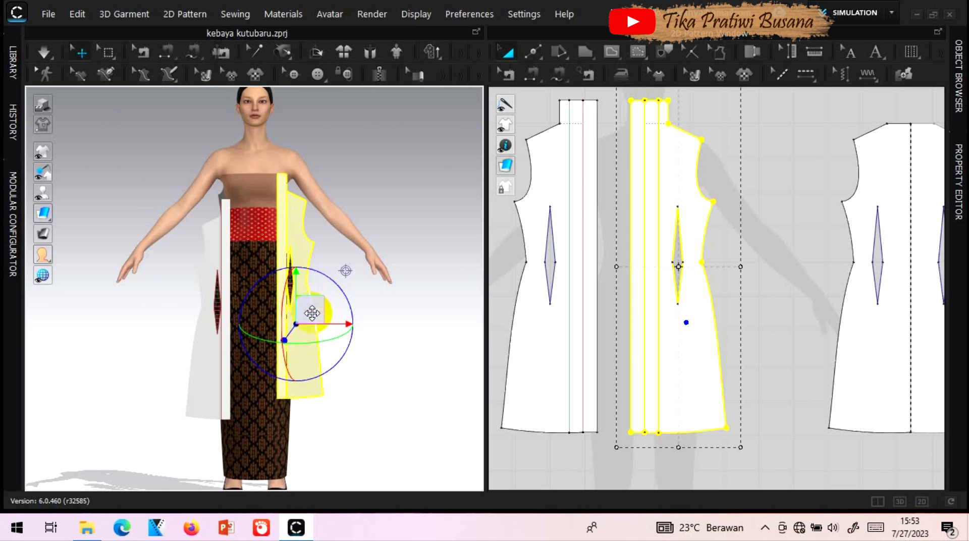
pyautogui.moveTo(313, 313); pyautogui.dragTo(299, 260)
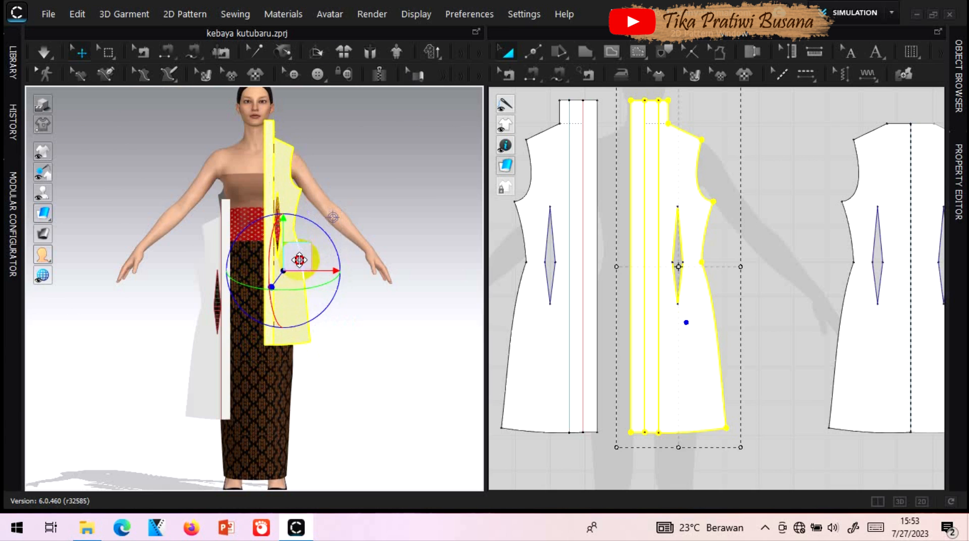
pyautogui.click(417, 204)
pyautogui.moveTo(203, 327); pyautogui.dragTo(222, 246)
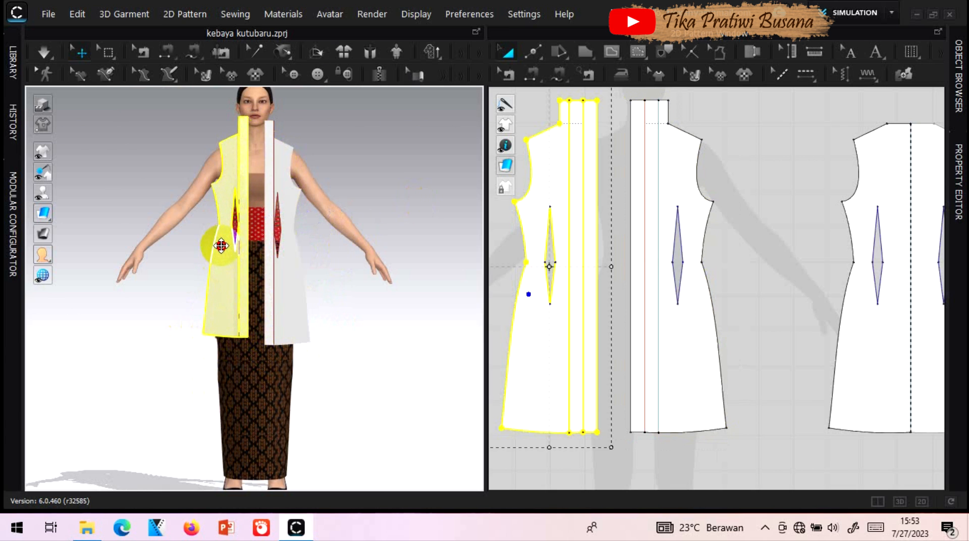
# Raise the front piece on the avatar's left side so it lines up better with the opposite front piece.
pyautogui.click(284, 237)
pyautogui.moveTo(284, 237); pyautogui.dragTo(285, 231)
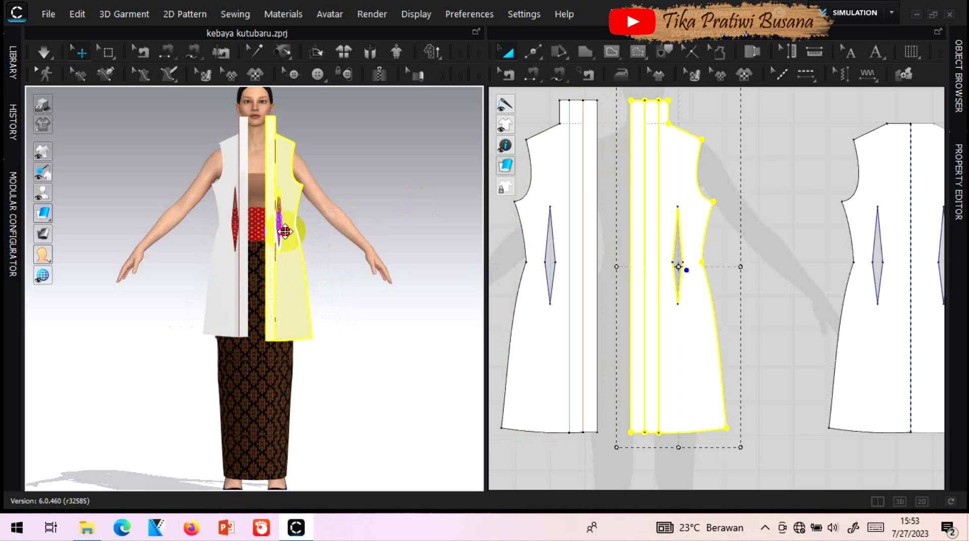
pyautogui.click(366, 222)
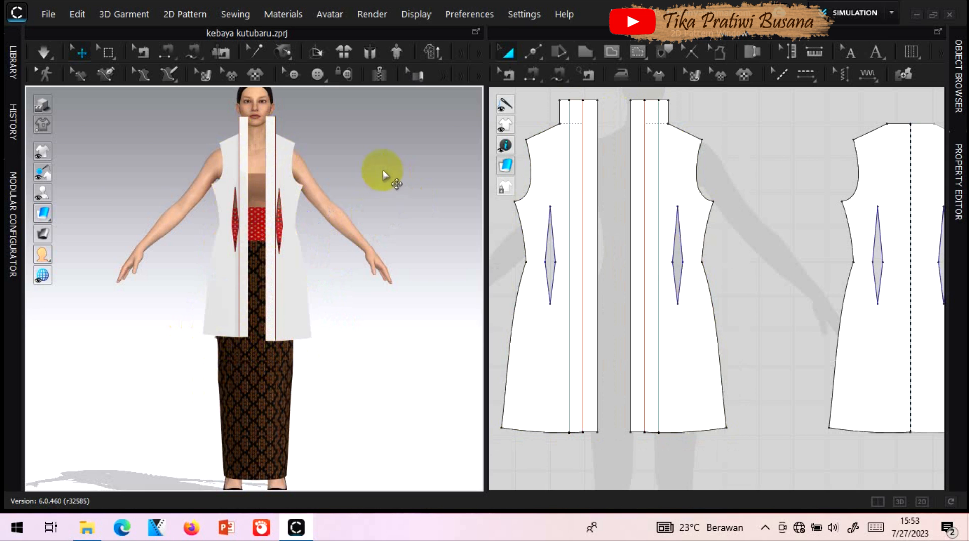
pyautogui.press('space')
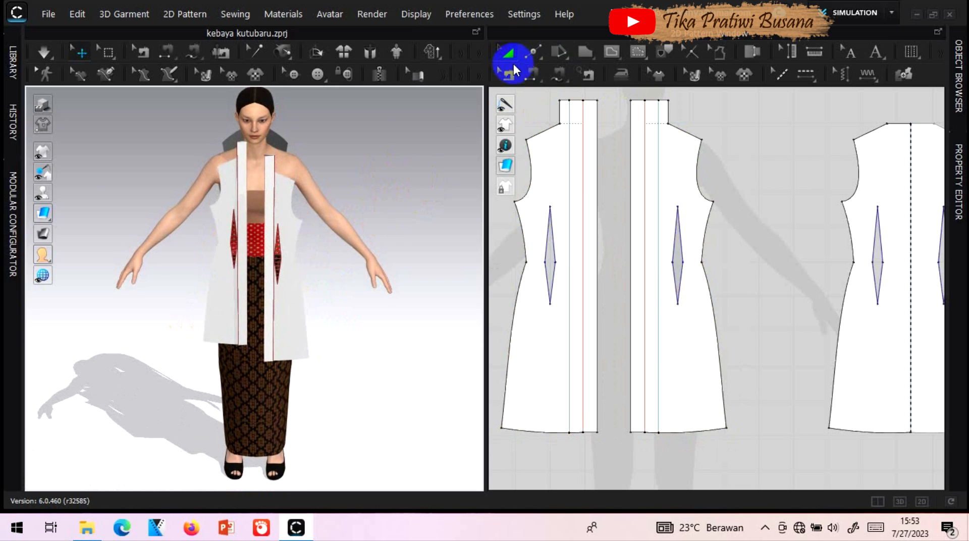
# Sew both front shoulder edges to the matching back shoulder edges with Segment Sewing.
pyautogui.click(534, 68)
pyautogui.click(546, 93)
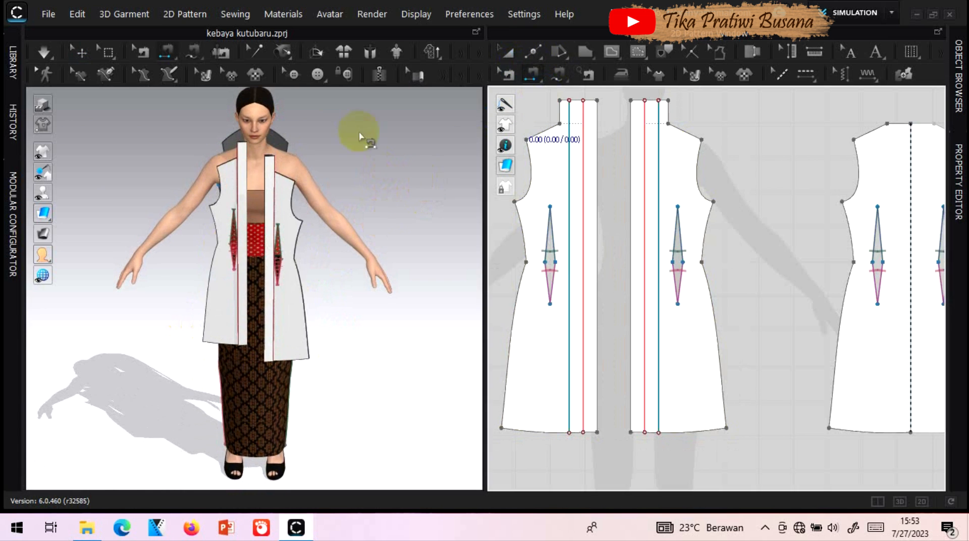
pyautogui.click(280, 136)
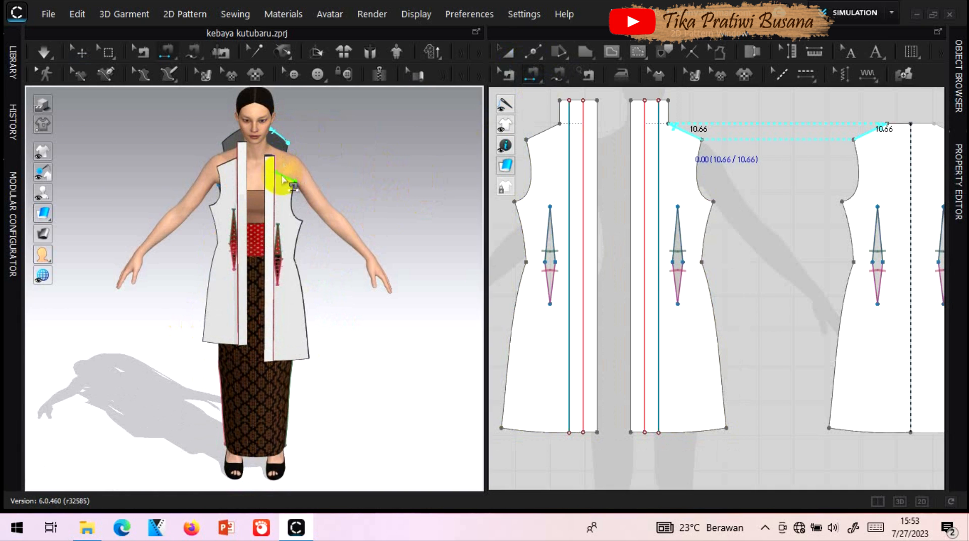
pyautogui.click(226, 140)
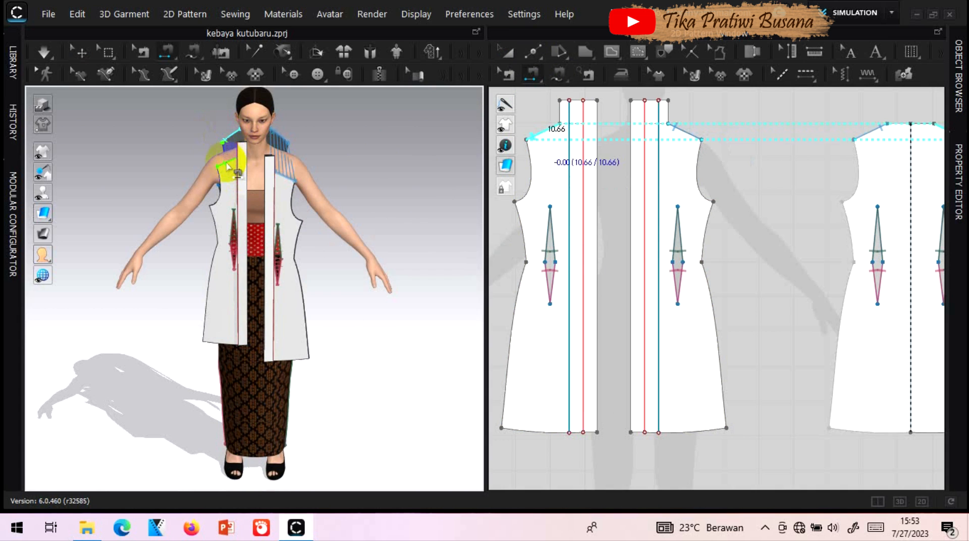
pyautogui.click(228, 167)
# Sew the side seam on the avatar's left between front and back, both above and below the waist.
pyautogui.moveTo(357, 156); pyautogui.dragTo(295, 123, button='right')
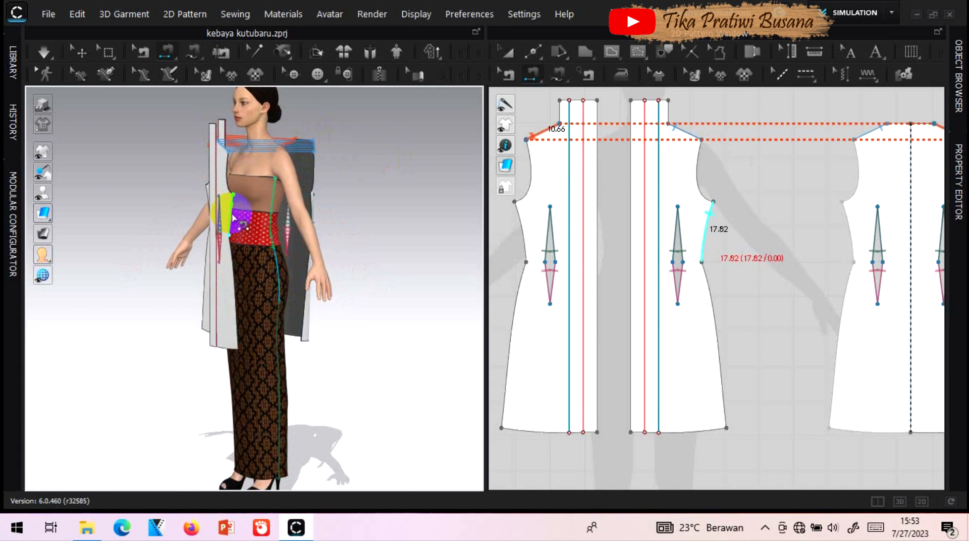
pyautogui.click(233, 218)
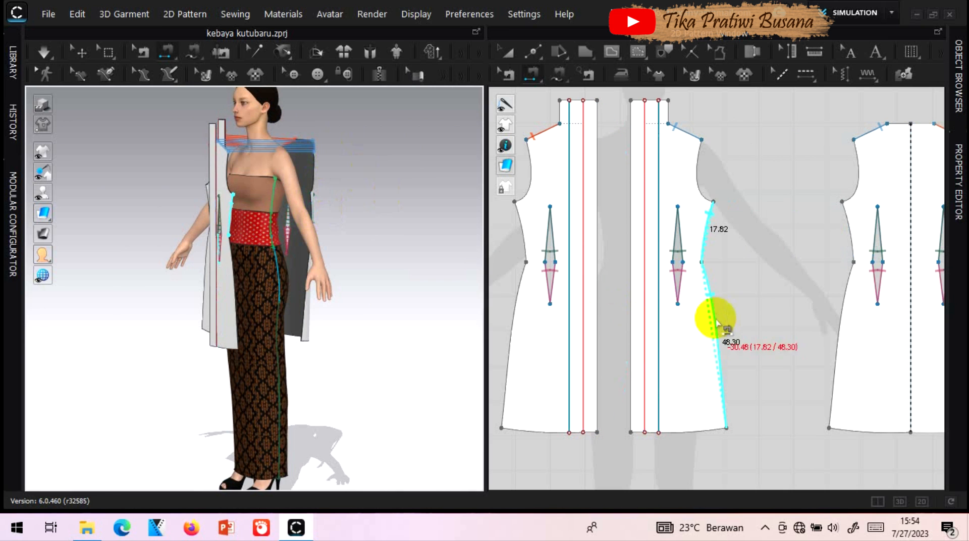
pyautogui.click(856, 235)
pyautogui.click(719, 333)
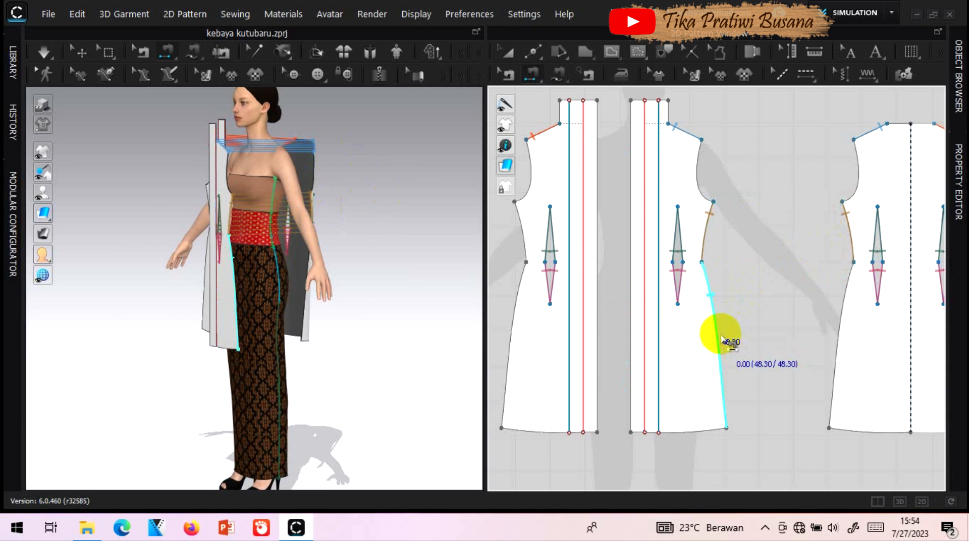
pyautogui.click(828, 326)
# Sew the side seam on the avatar's right between front and back, both above and below the waist.
pyautogui.scroll(-1, 825, 323)
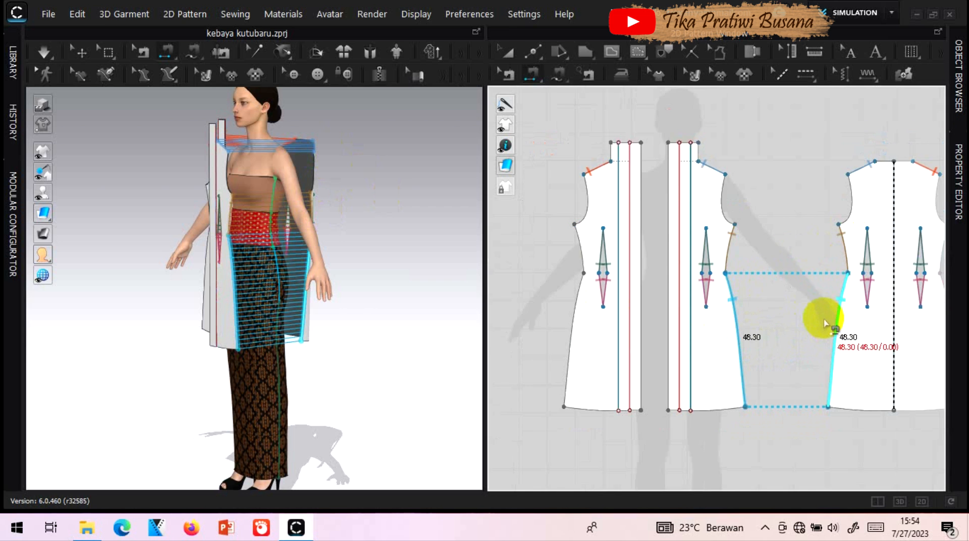
pyautogui.scroll(-1, 825, 323)
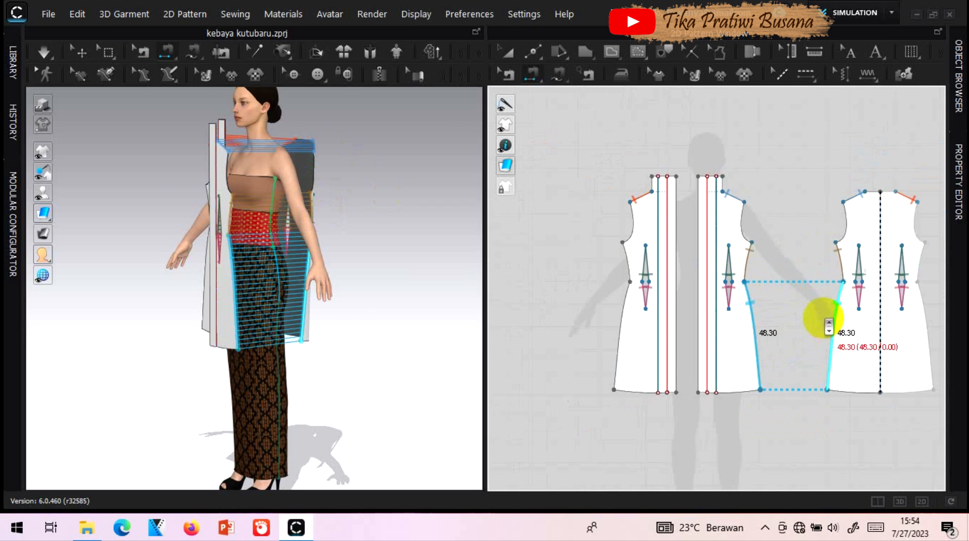
pyautogui.click(654, 260)
pyautogui.click(920, 263)
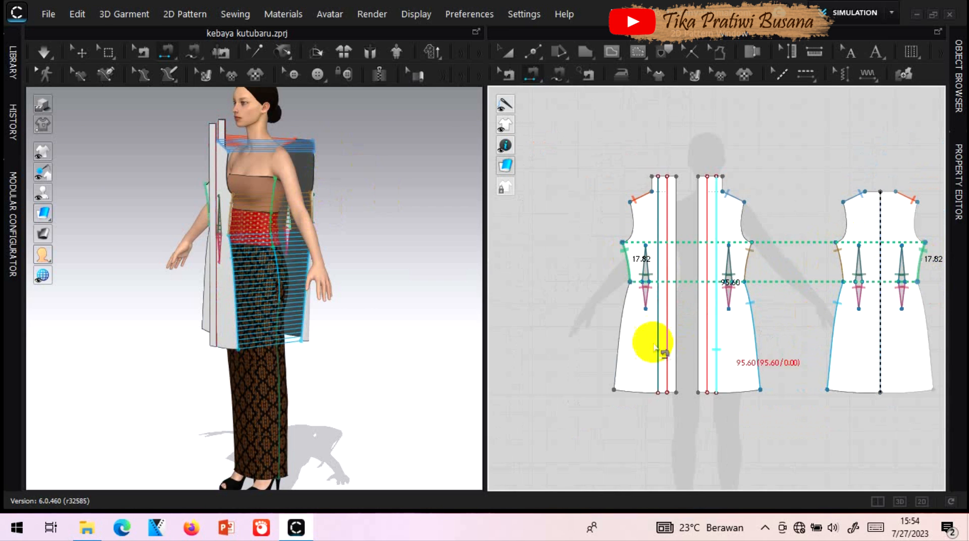
pyautogui.click(618, 340)
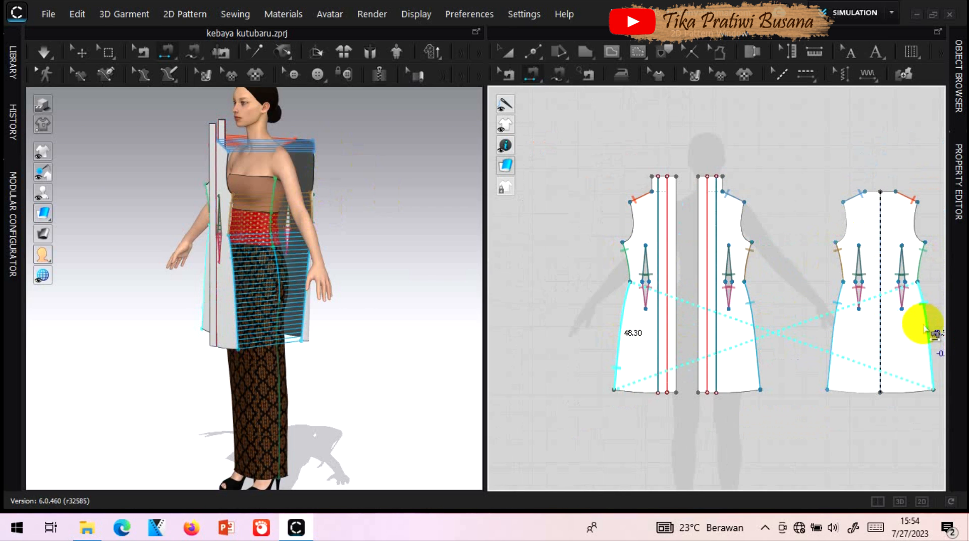
pyautogui.click(926, 350)
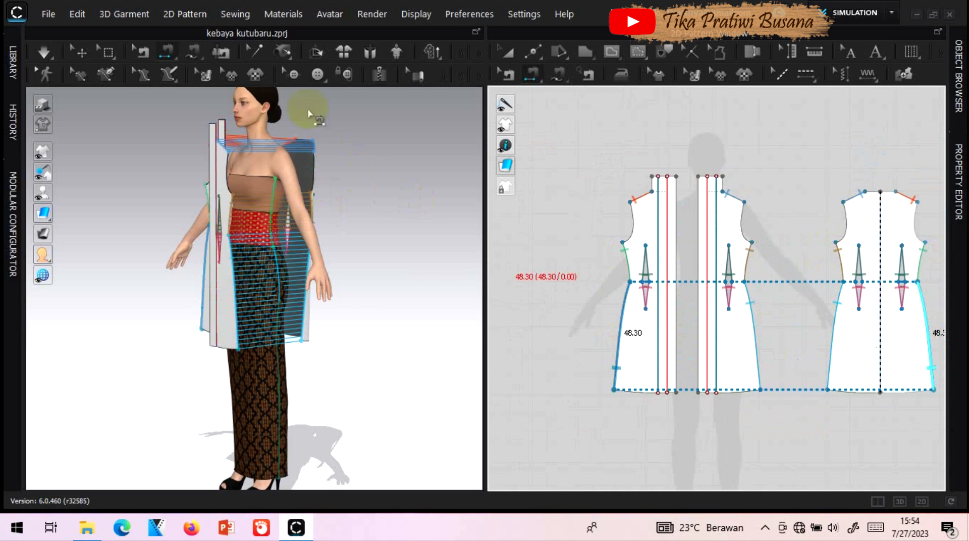
# Sew the short vertical neck edge of each front extension to its half of the back neckline.
pyautogui.moveTo(368, 108); pyautogui.dragTo(370, 164, button='right')
pyautogui.moveTo(298, 105); pyautogui.dragTo(344, 133, button='right')
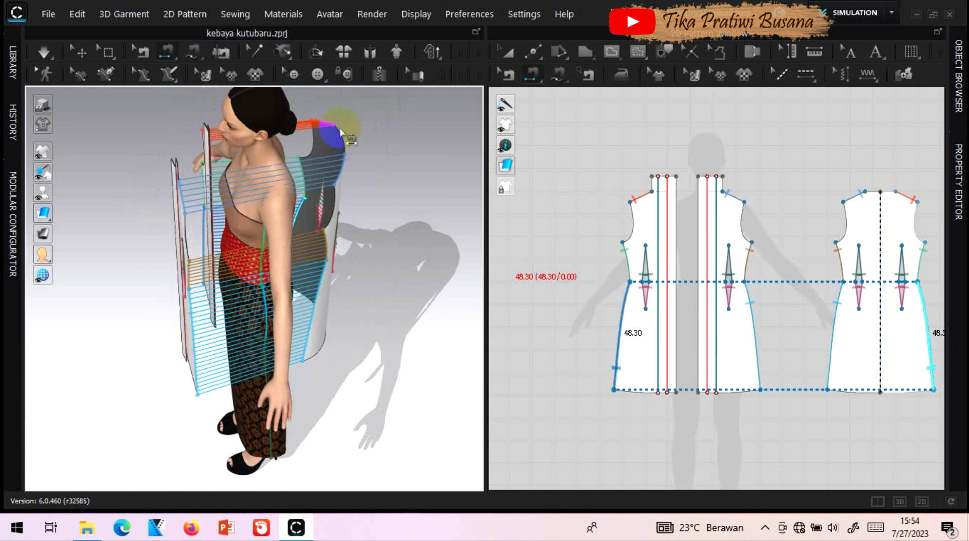
pyautogui.scroll(5, 901, 147)
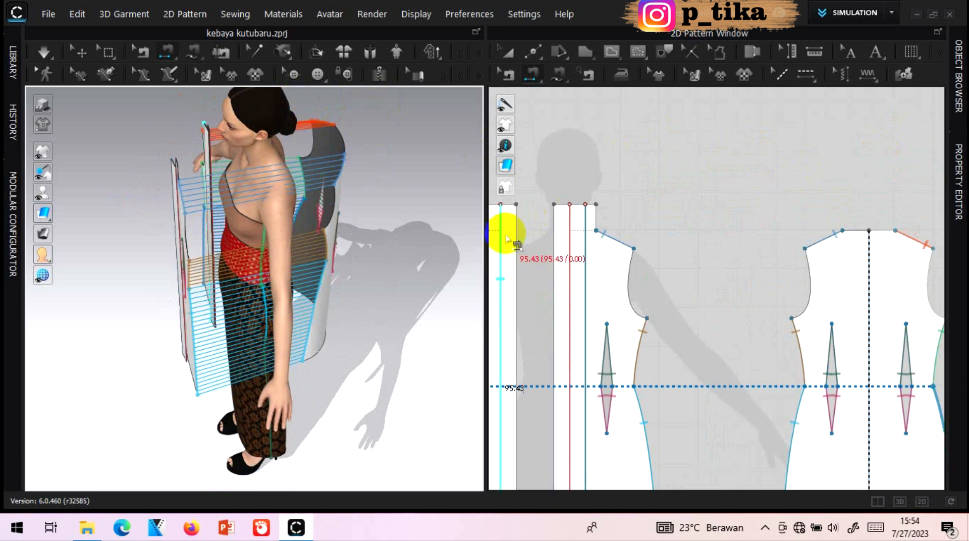
pyautogui.click(596, 221)
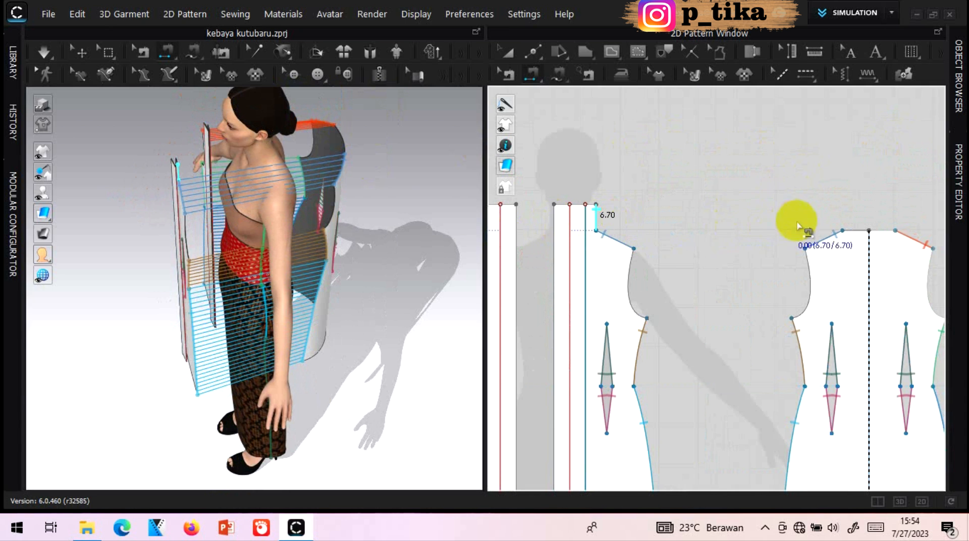
pyautogui.click(859, 232)
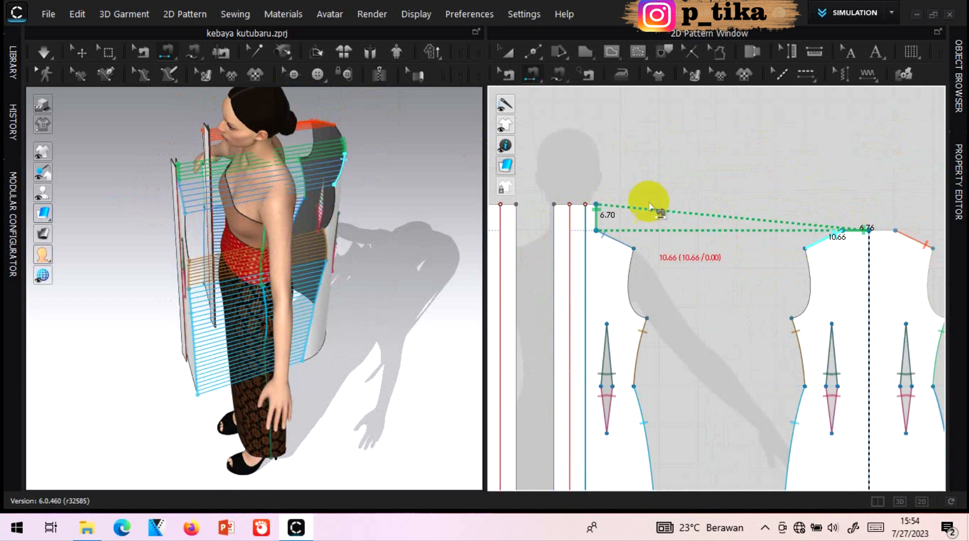
pyautogui.scroll(-2, 649, 199)
pyautogui.click(501, 224)
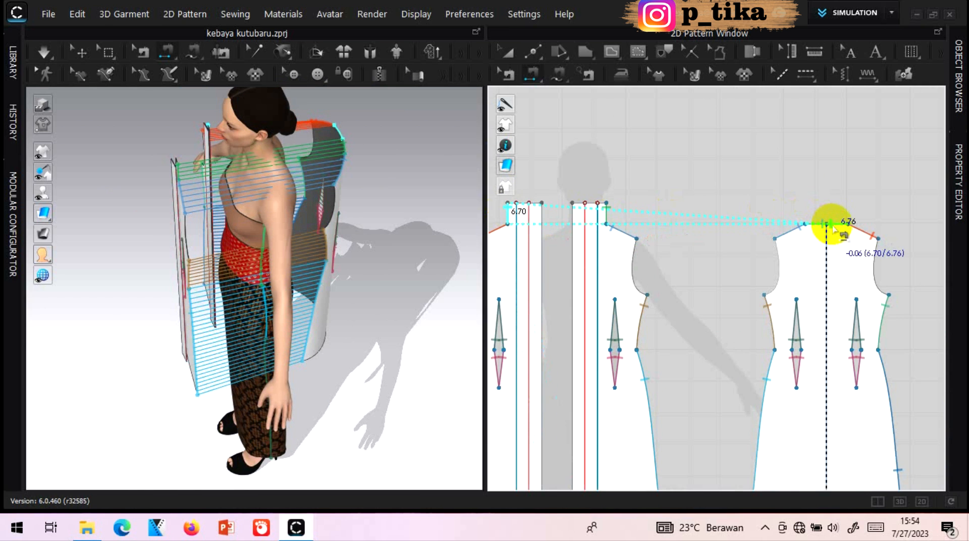
pyautogui.click(832, 229)
# Reposition the two front pieces on either side of the avatar's centre front, leaving a wider gap between them.
pyautogui.moveTo(411, 217); pyautogui.dragTo(493, 204, button='right')
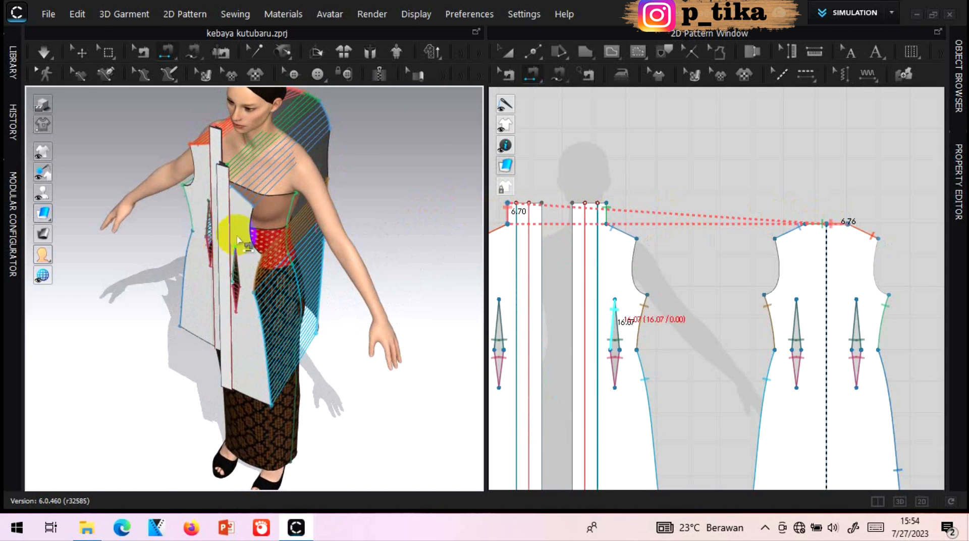
pyautogui.click(506, 55)
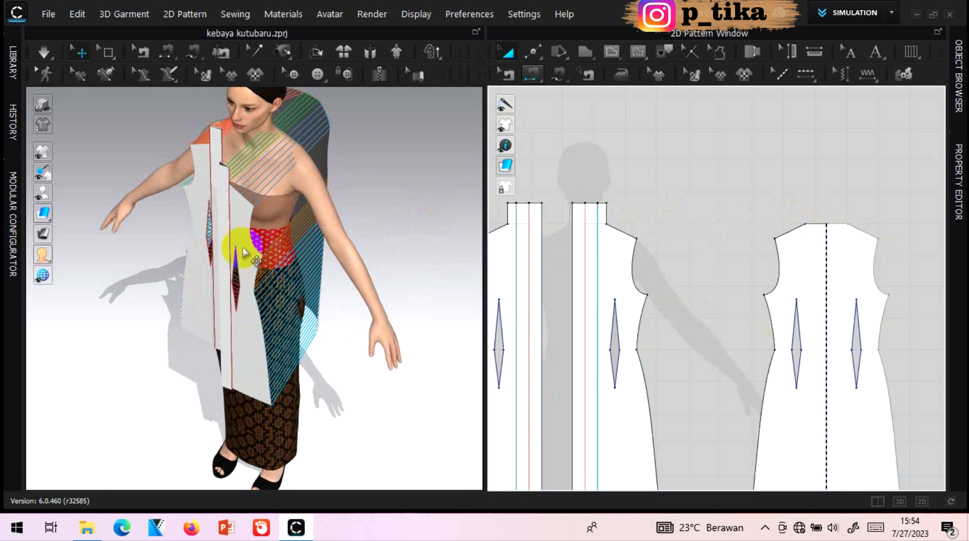
pyautogui.click(246, 231)
pyautogui.moveTo(246, 231); pyautogui.dragTo(257, 228)
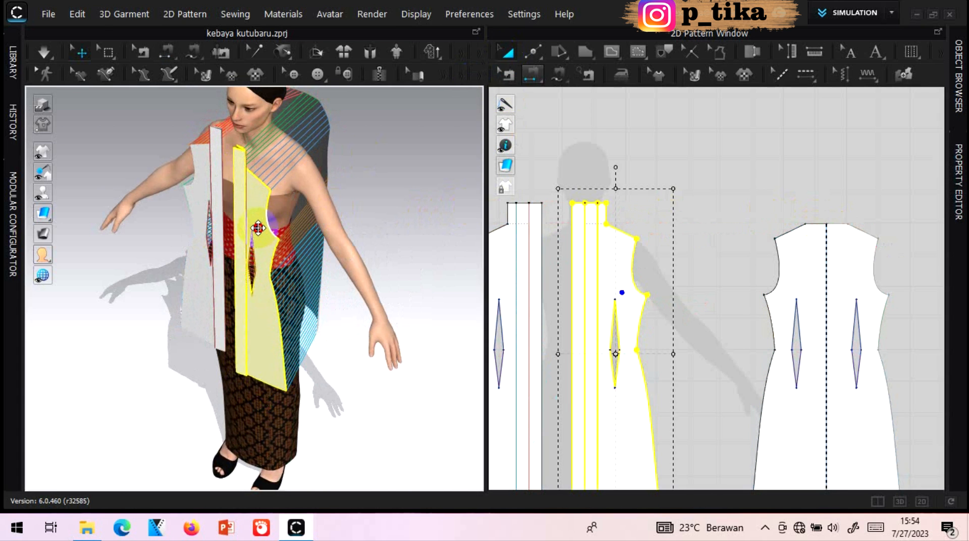
pyautogui.moveTo(439, 186); pyautogui.dragTo(492, 169, button='right')
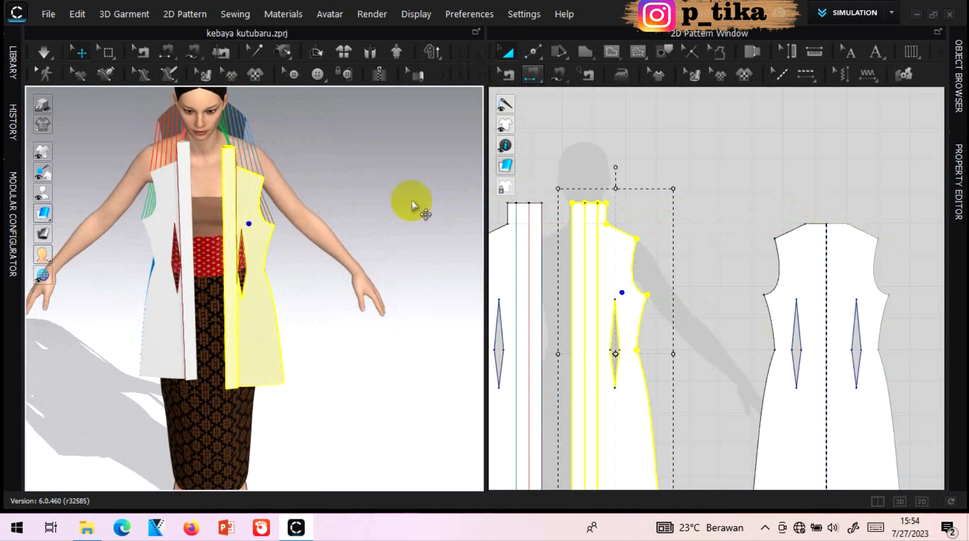
pyautogui.click(162, 189)
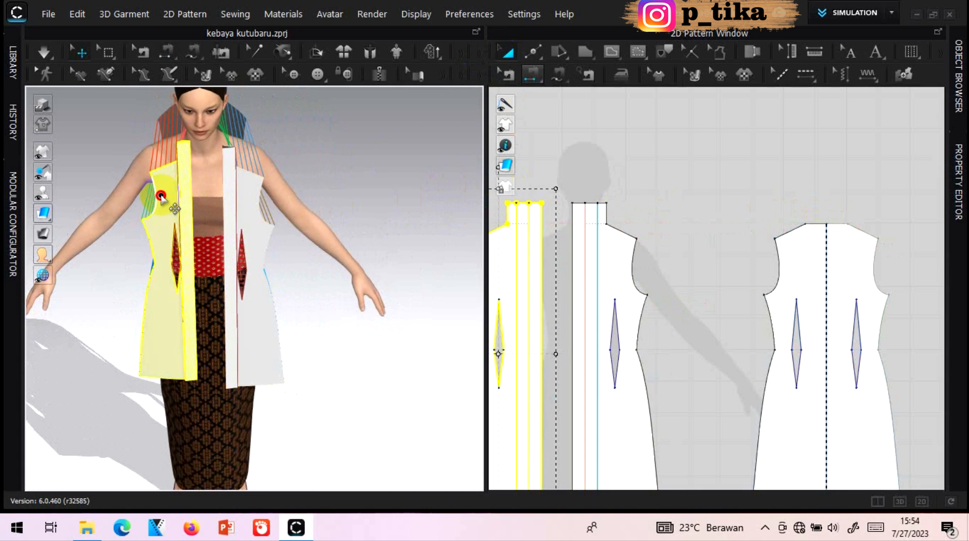
pyautogui.click(406, 135)
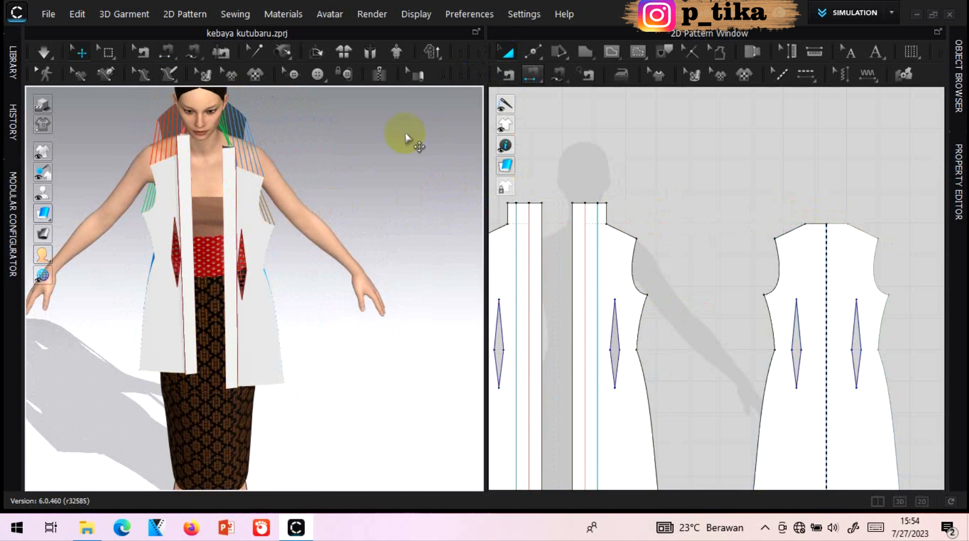
# Simulate the sewn top on the avatar, pull it into place near the left shoulder, and check the back.
pyautogui.click(44, 52)
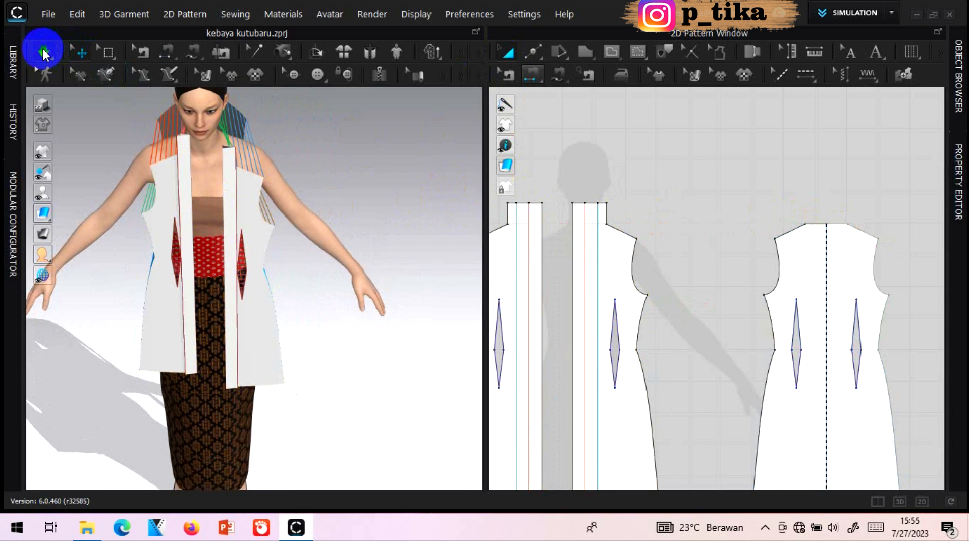
pyautogui.click(44, 52)
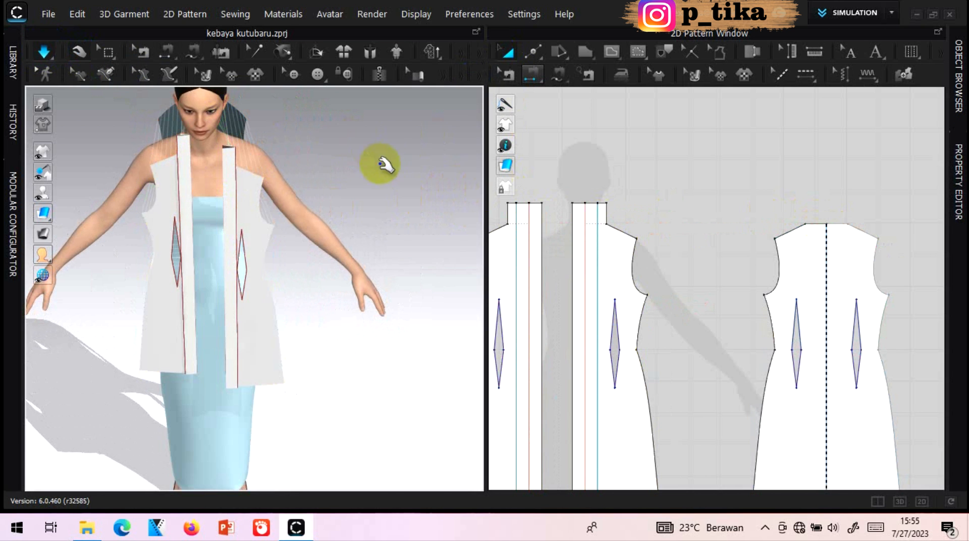
pyautogui.moveTo(386, 157); pyautogui.dragTo(382, 142, button='right')
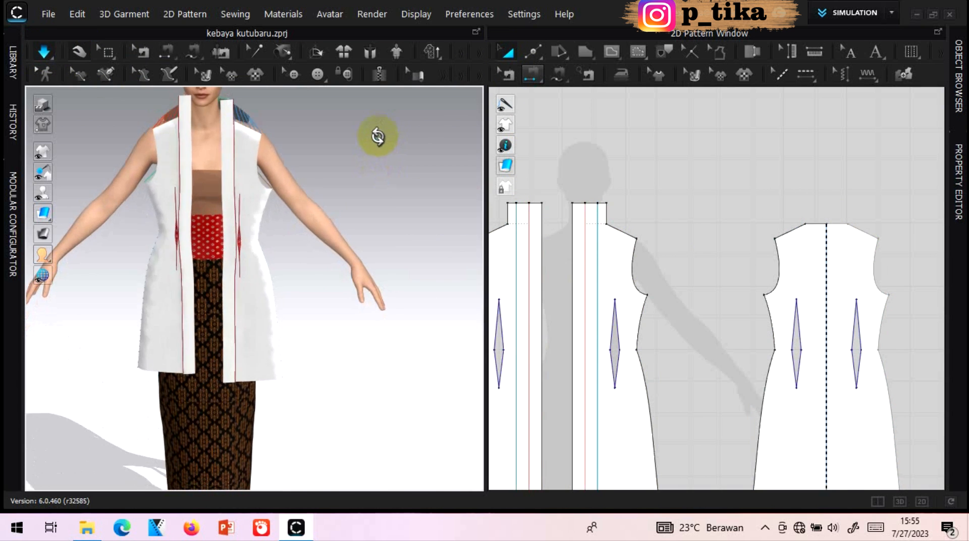
pyautogui.moveTo(280, 174)
pyautogui.mouseDown()
pyautogui.moveTo(249, 146)
pyautogui.moveTo(259, 130)
pyautogui.moveTo(278, 165)
pyautogui.mouseUp()
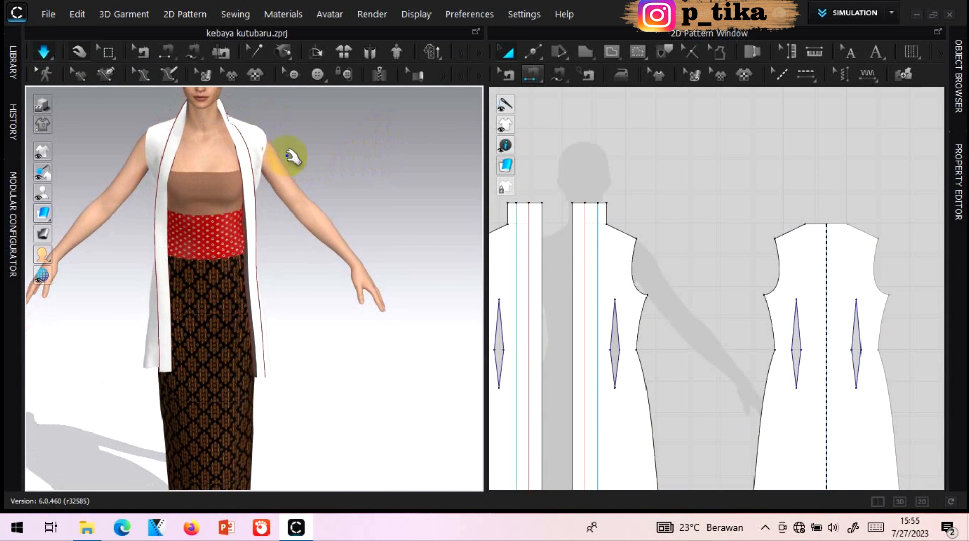
pyautogui.moveTo(401, 166); pyautogui.dragTo(139, 158, button='right')
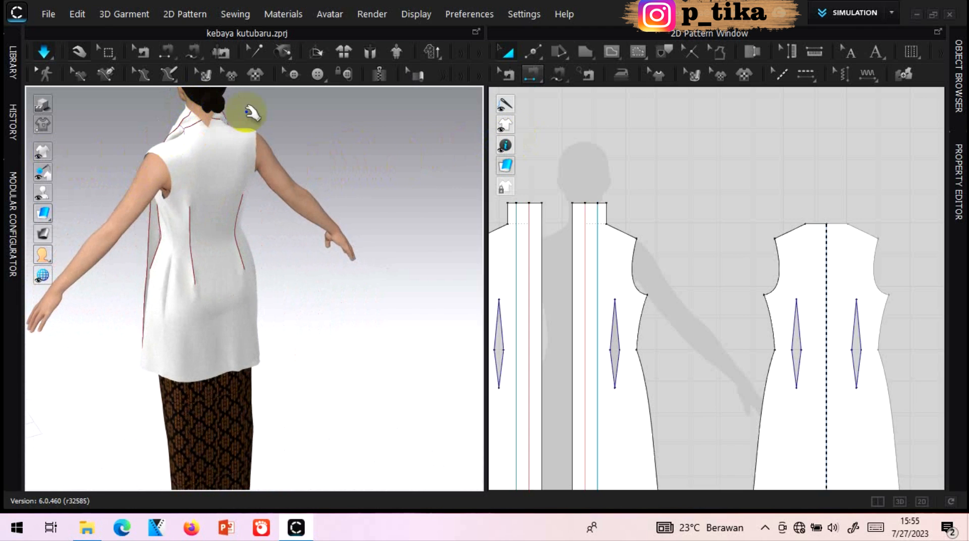
# Free-sew the full top edge of one front neck extension to the matching top edge of the other.
pyautogui.click(561, 73)
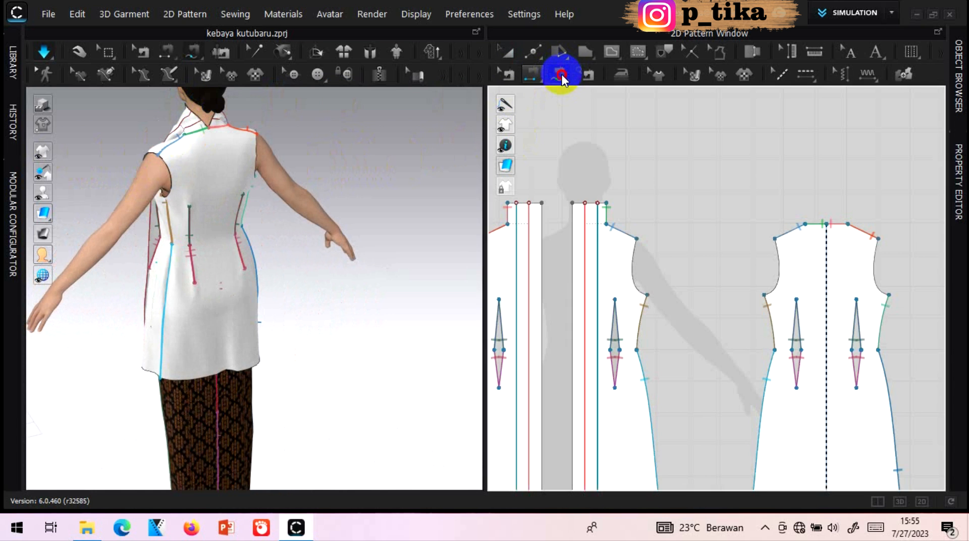
pyautogui.click(559, 75)
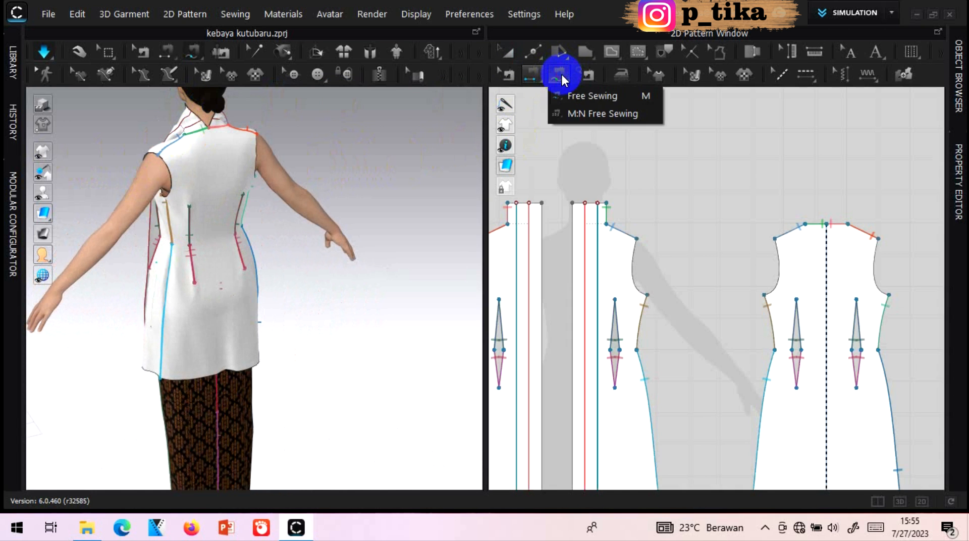
pyautogui.click(578, 97)
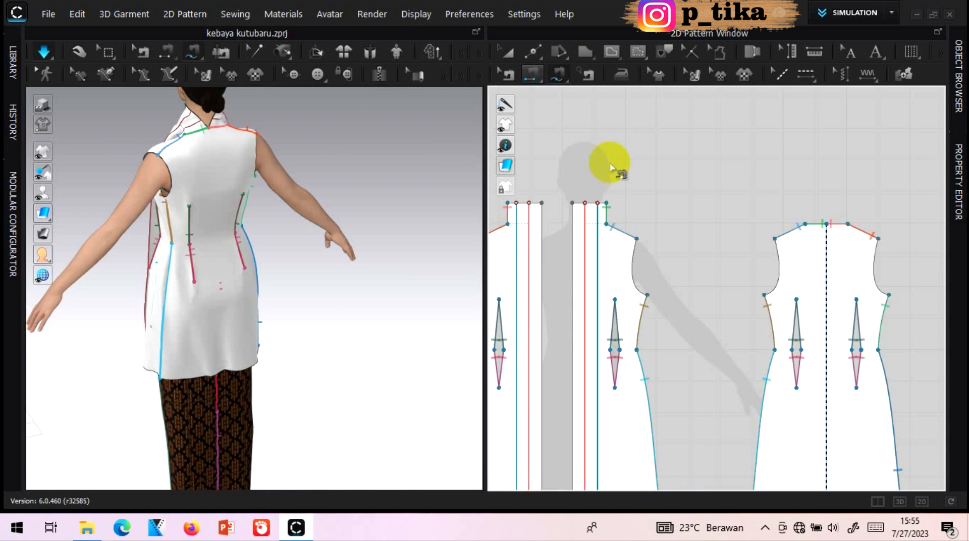
pyautogui.scroll(-3, 609, 163)
pyautogui.scroll(3, 544, 163)
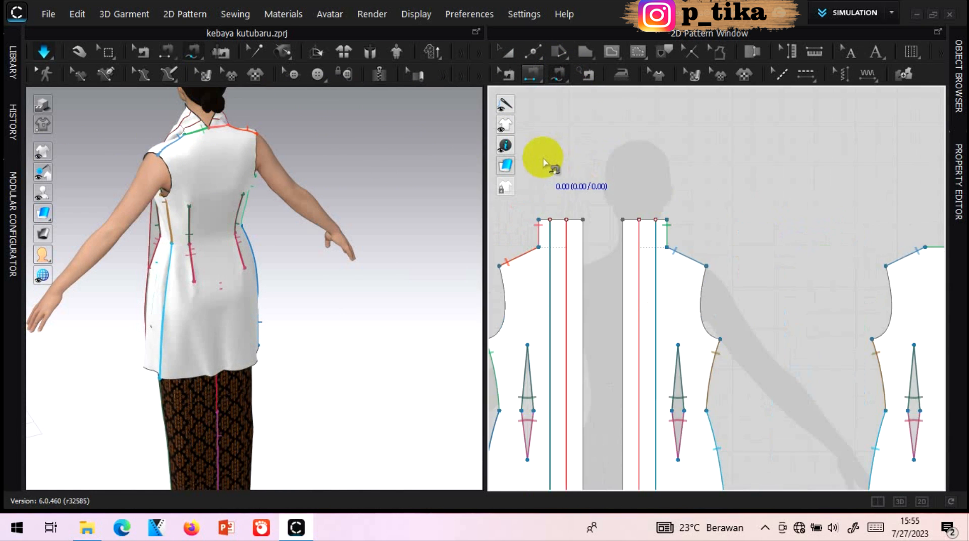
pyautogui.click(539, 219)
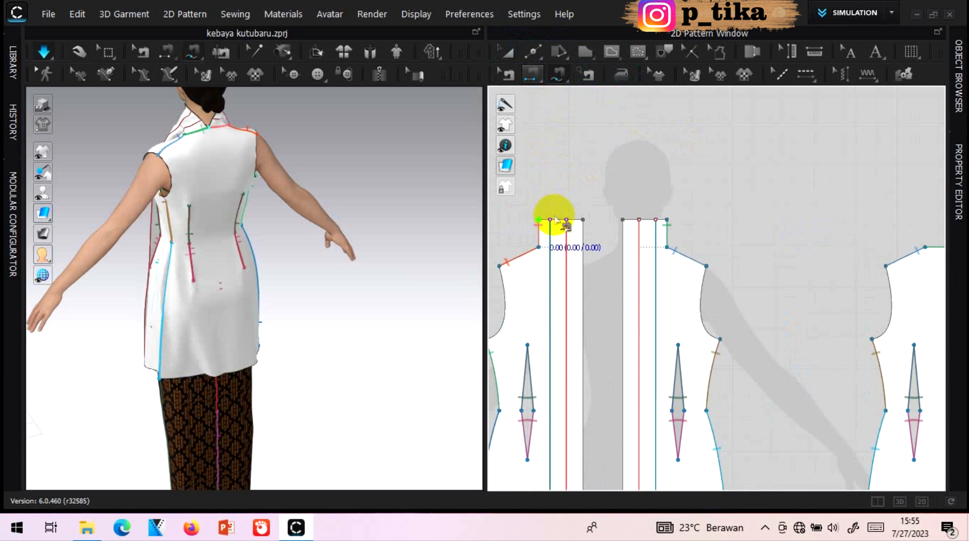
pyautogui.click(583, 220)
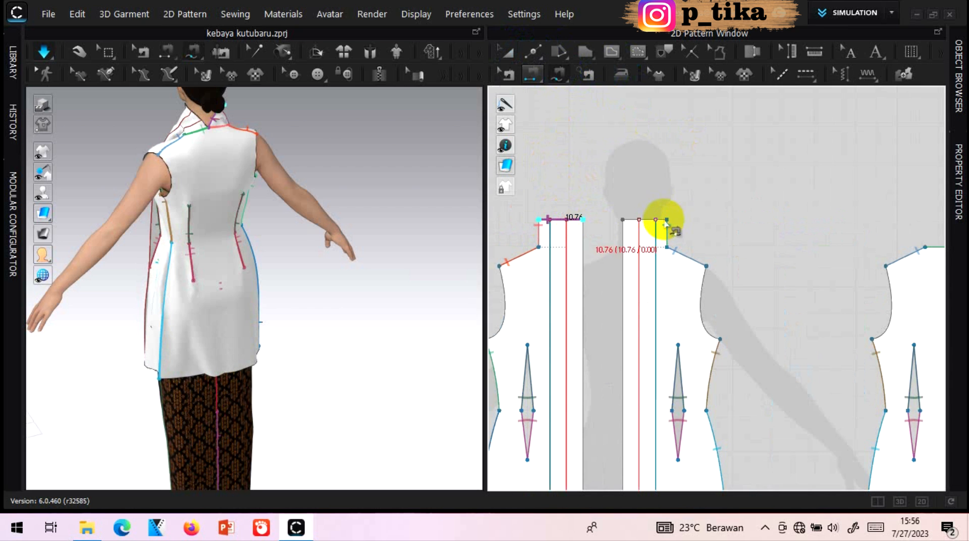
pyautogui.click(668, 220)
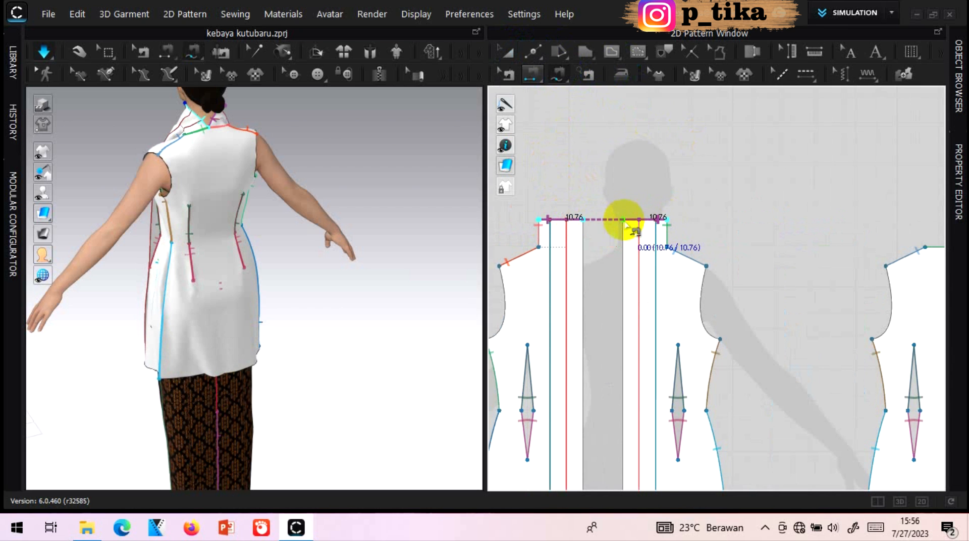
pyautogui.click(624, 221)
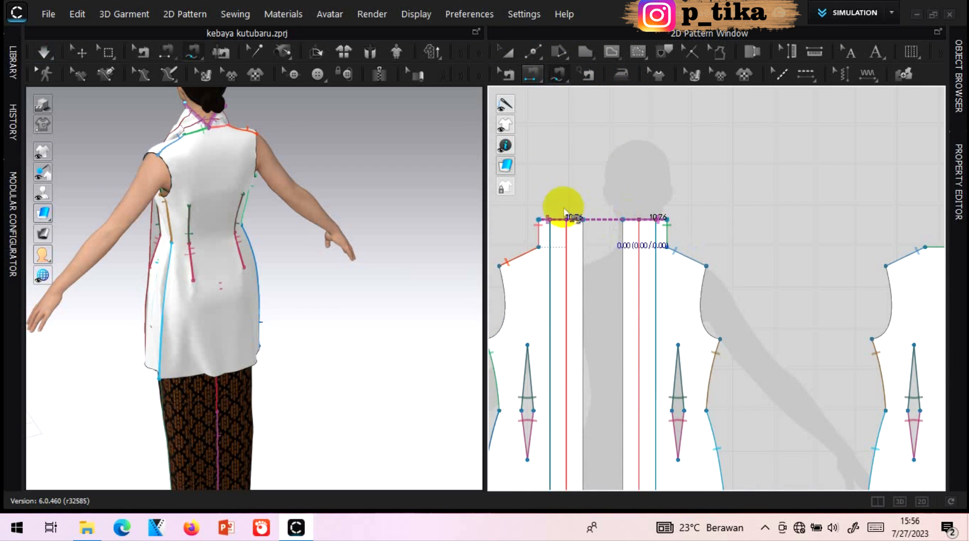
# Simulate the top with the joined neck extensions and inspect it from the back round to the front.
pyautogui.click(508, 52)
pyautogui.press('space')
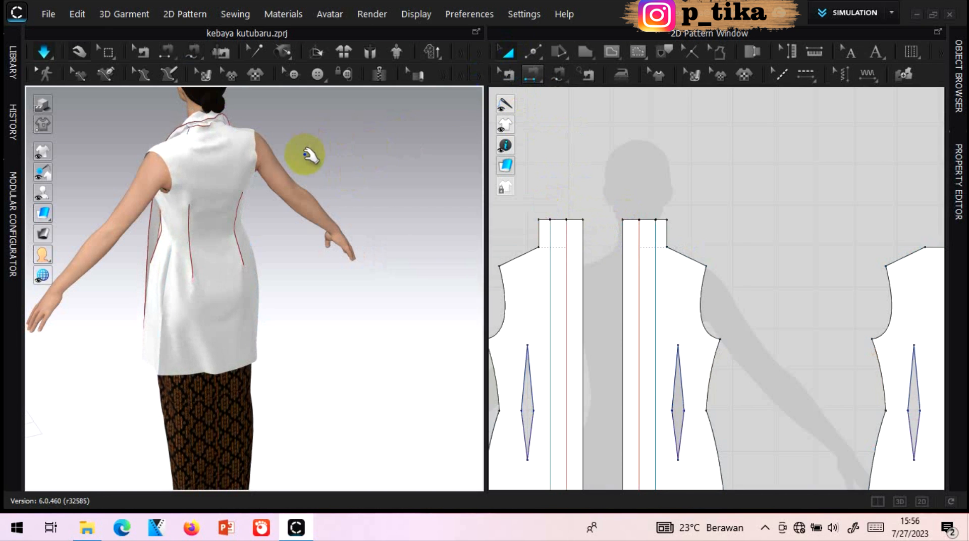
pyautogui.moveTo(267, 151); pyautogui.dragTo(312, 146, button='right')
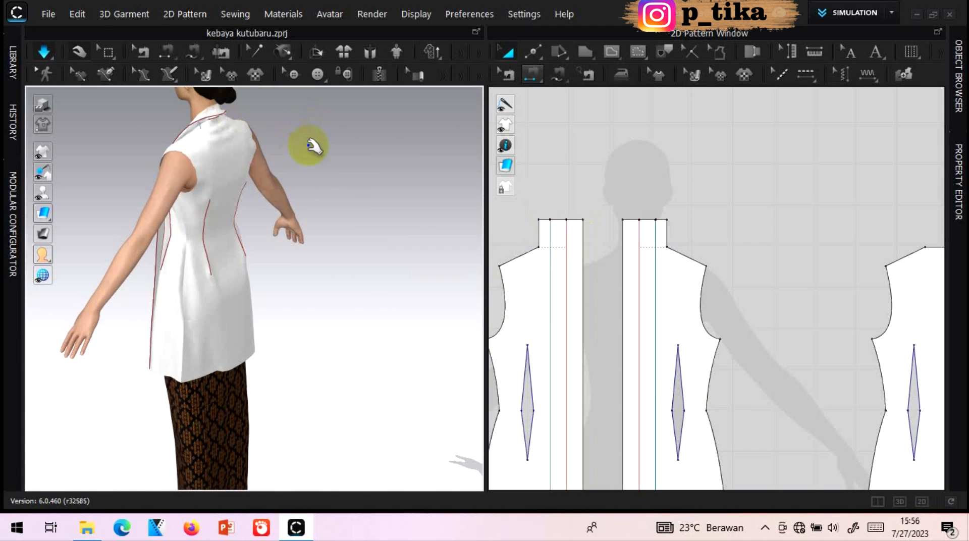
pyautogui.moveTo(374, 147); pyautogui.dragTo(538, 123, button='right')
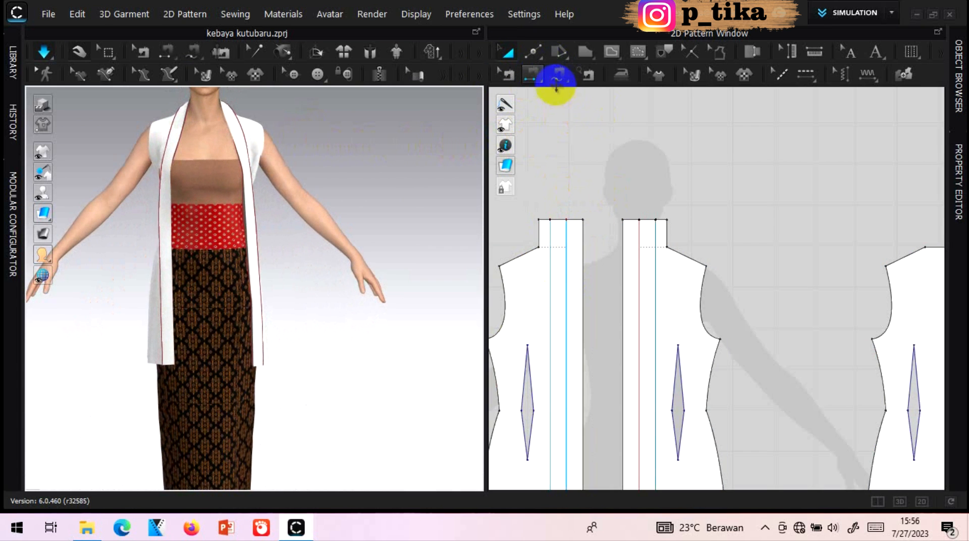
# Segment-sew the centre front edge of each front piece to its internal line nearest the dart, so the bands fold double.
pyautogui.click(538, 75)
pyautogui.click(565, 101)
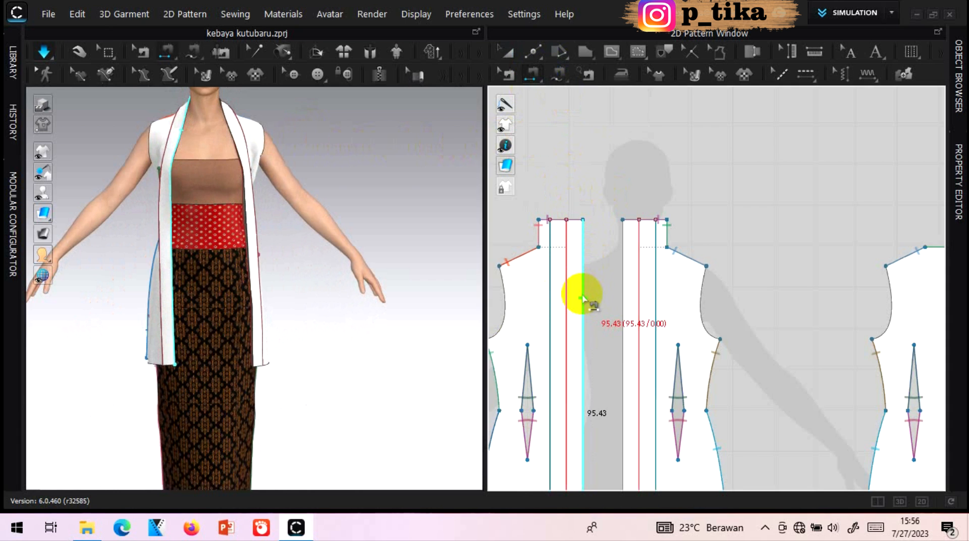
pyautogui.click(550, 299)
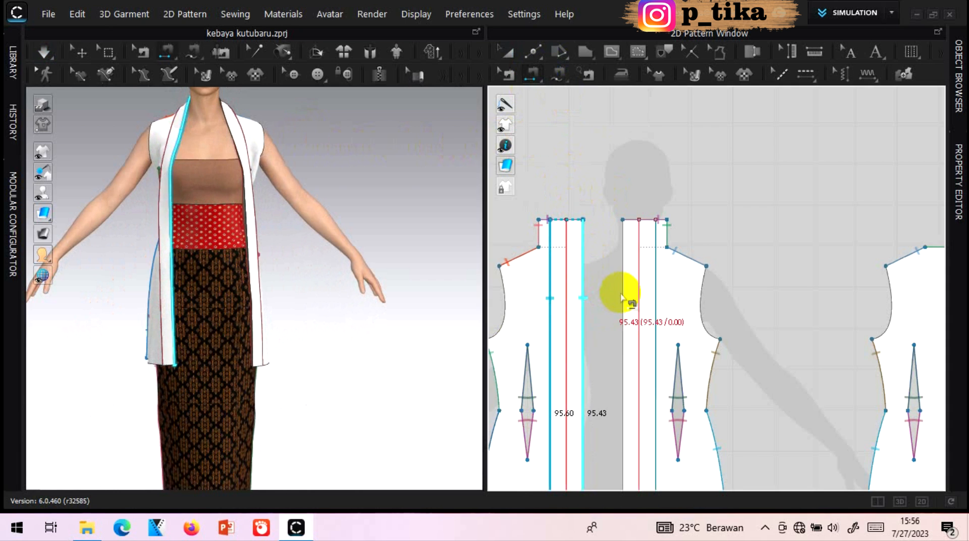
pyautogui.click(624, 297)
pyautogui.click(655, 292)
pyautogui.click(520, 256)
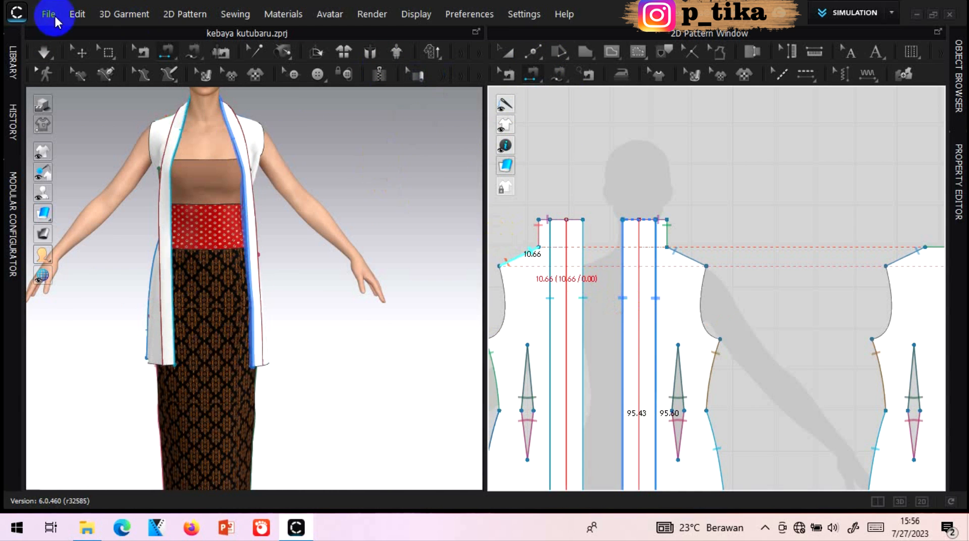
# Simulate the folded front bands, pull the collar into place at the back neck, and check the front.
pyautogui.click(48, 51)
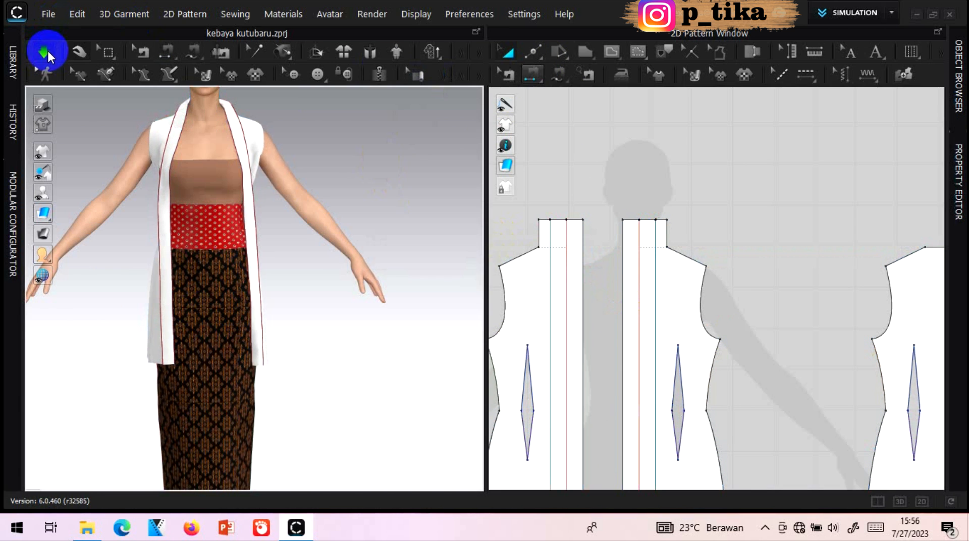
pyautogui.moveTo(372, 162); pyautogui.dragTo(55, 152, button='right')
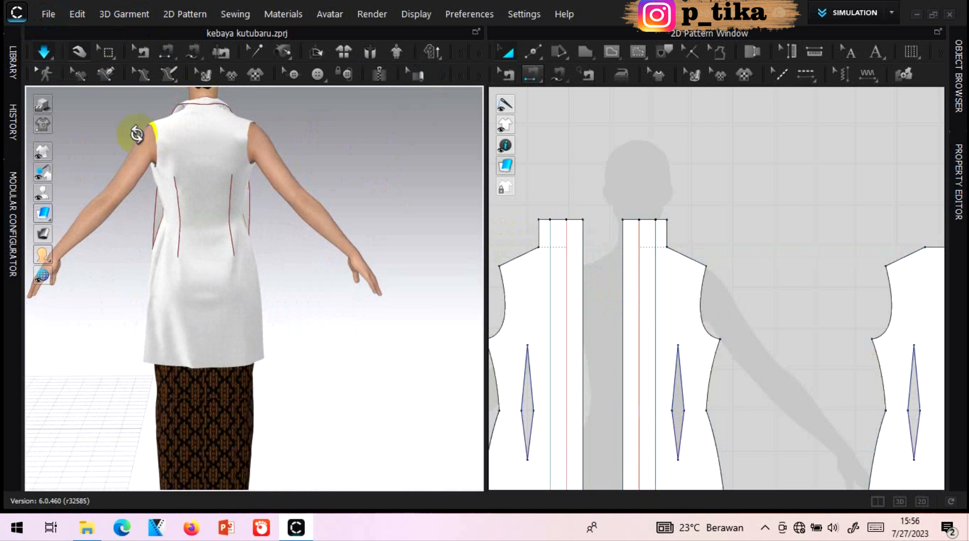
pyautogui.moveTo(220, 103); pyautogui.dragTo(192, 108)
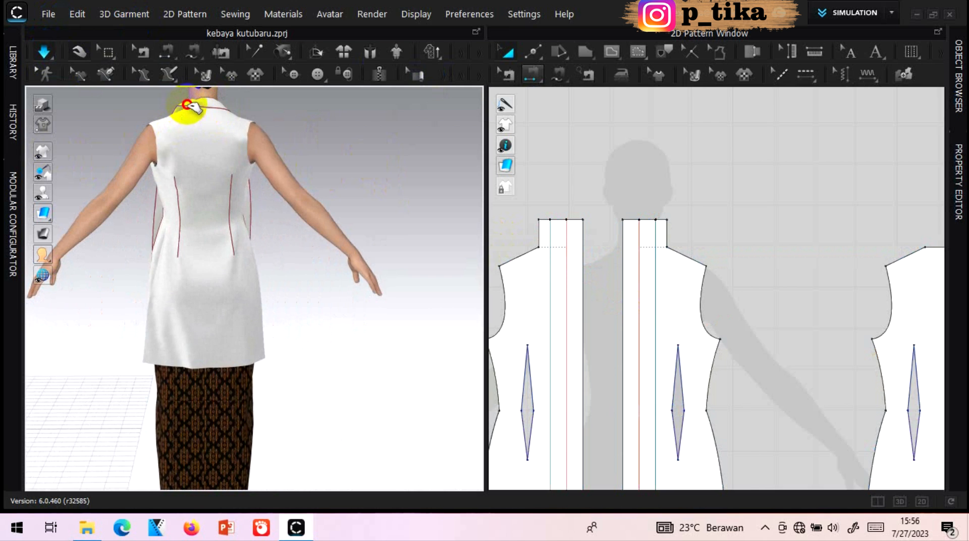
pyautogui.click(192, 114)
pyautogui.click(251, 112)
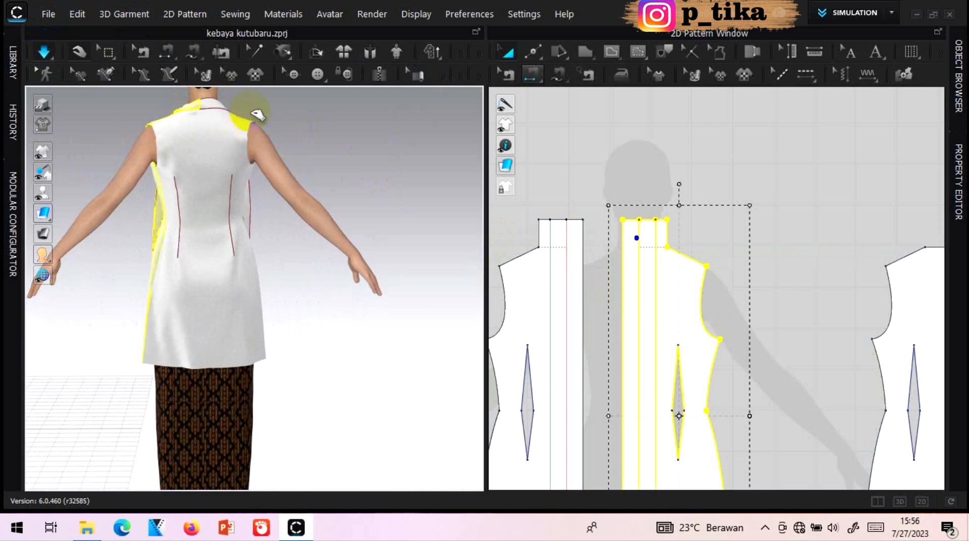
pyautogui.click(298, 126)
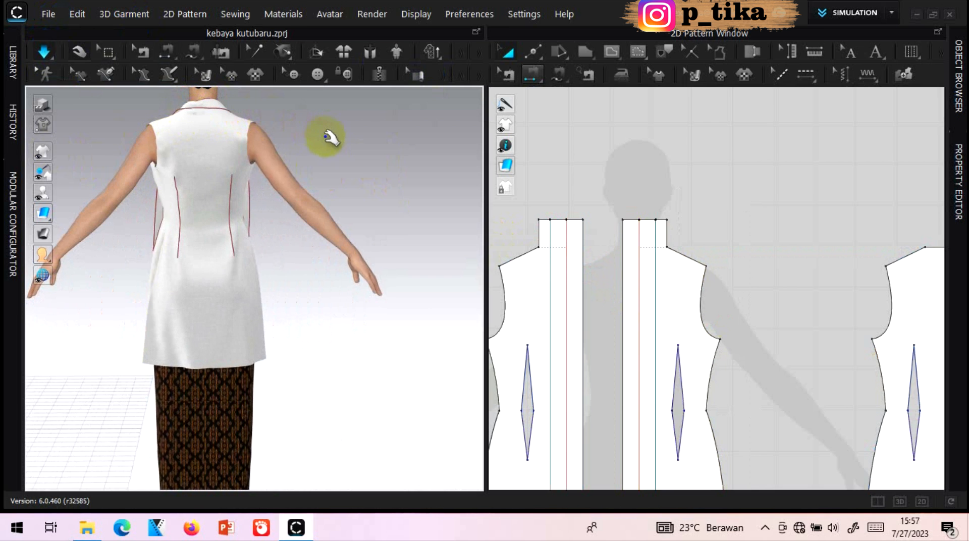
pyautogui.moveTo(328, 138); pyautogui.dragTo(632, 153, button='right')
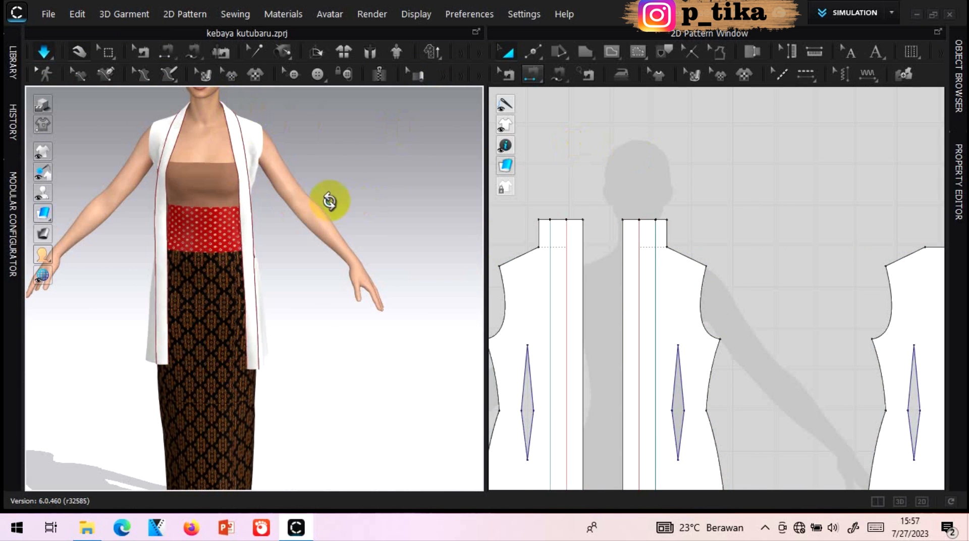
pyautogui.moveTo(225, 202); pyautogui.dragTo(381, 192, button='right')
pyautogui.moveTo(303, 184)
pyautogui.mouseDown(button='right')
pyautogui.moveTo(130, 210)
pyautogui.moveTo(56, 195)
pyautogui.moveTo(212, 202)
pyautogui.moveTo(320, 190)
pyautogui.moveTo(303, 179)
pyautogui.mouseUp(button='right')
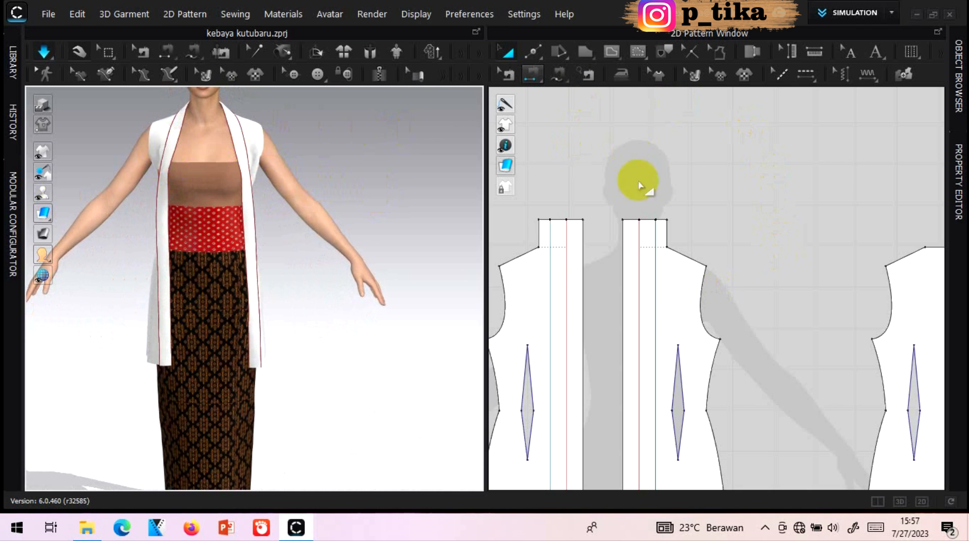
# Split the centre front edge of the avatar's left front piece into two lines, with Line 1 at 22 cm.
pyautogui.scroll(-2, 657, 143)
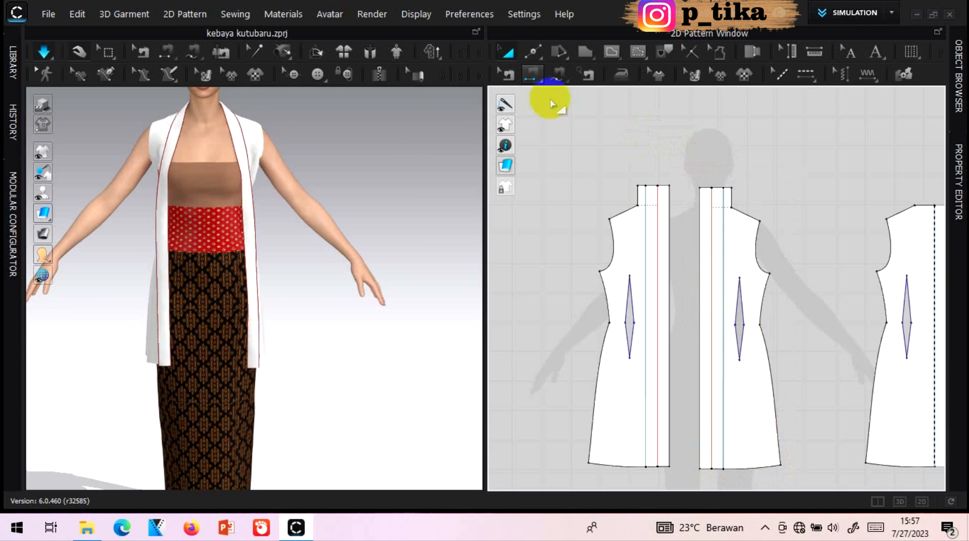
pyautogui.click(533, 53)
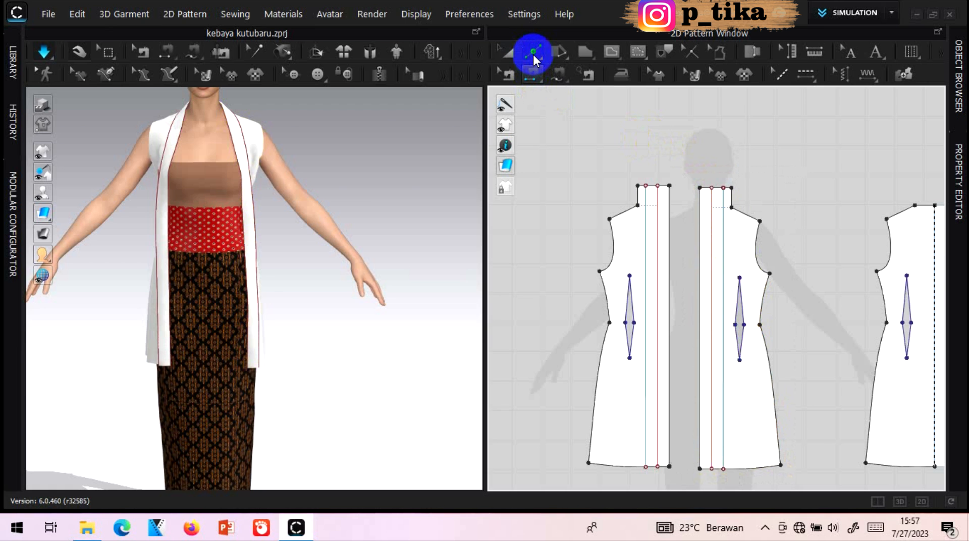
pyautogui.click(534, 53)
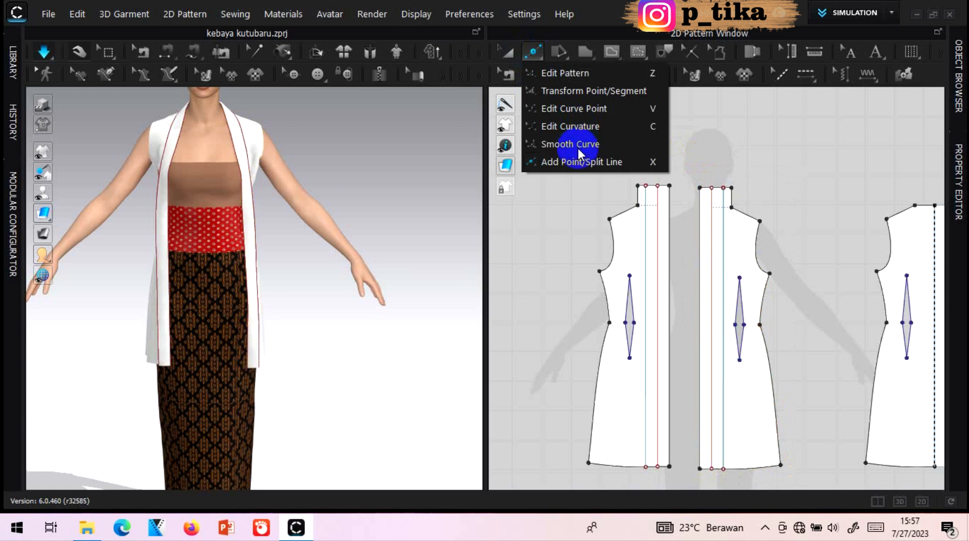
pyautogui.click(577, 165)
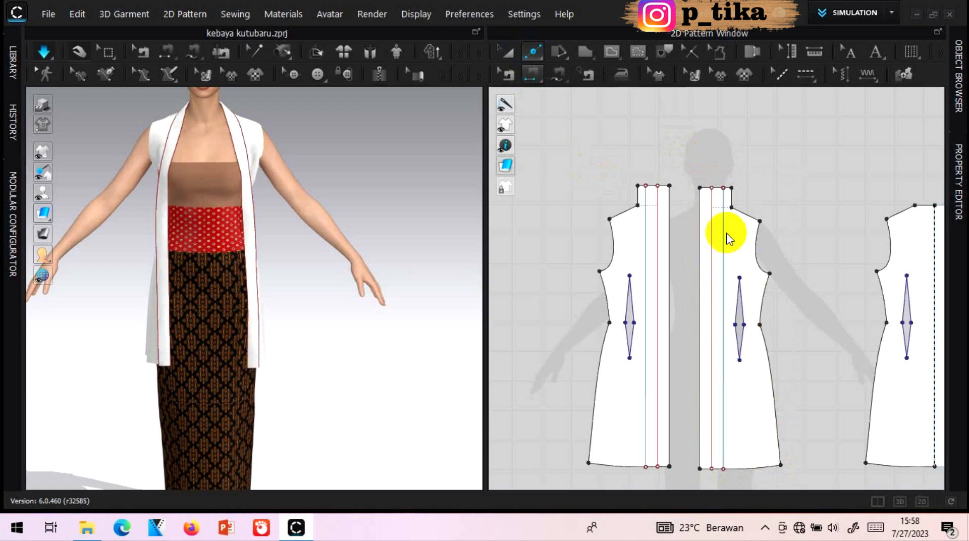
pyautogui.scroll(1, 777, 271)
pyautogui.scroll(1, 765, 227)
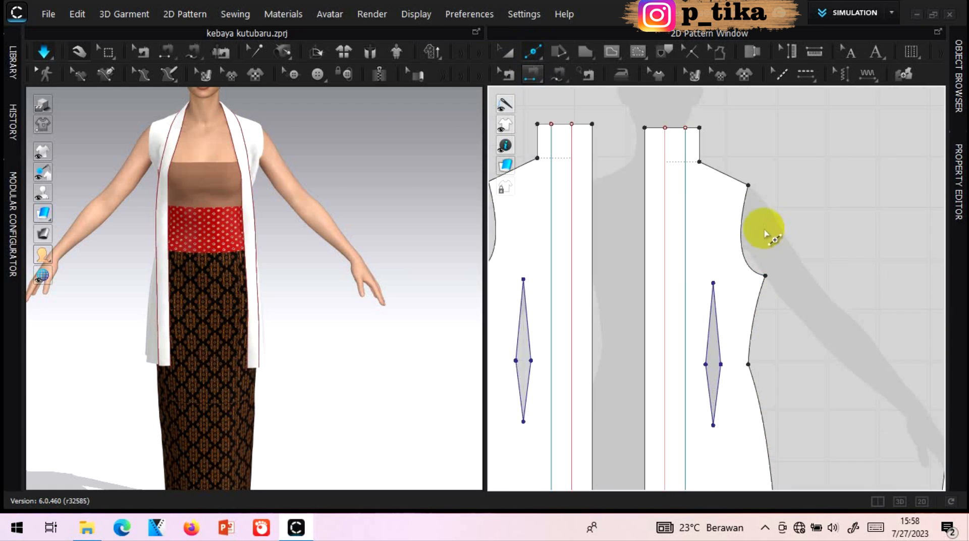
pyautogui.scroll(1, 675, 156)
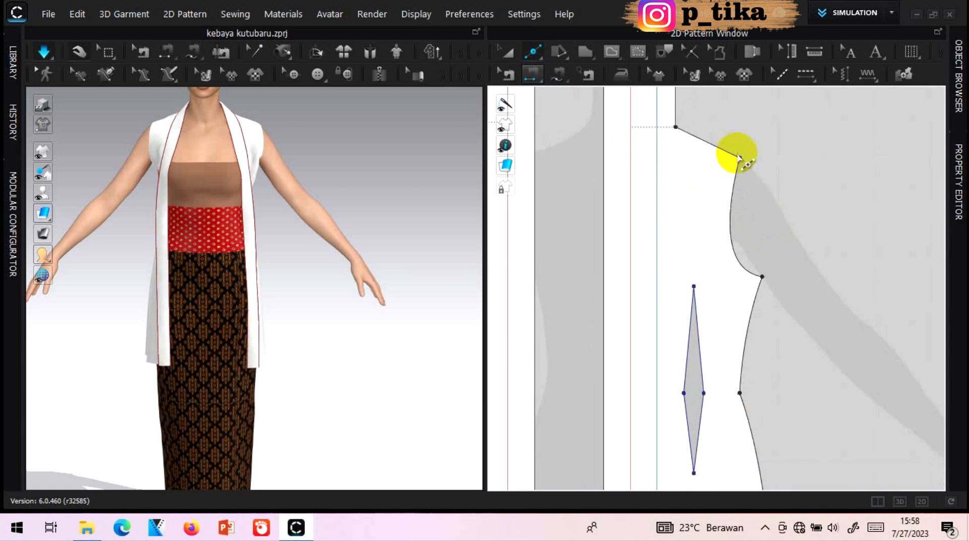
pyautogui.scroll(-1, 738, 157)
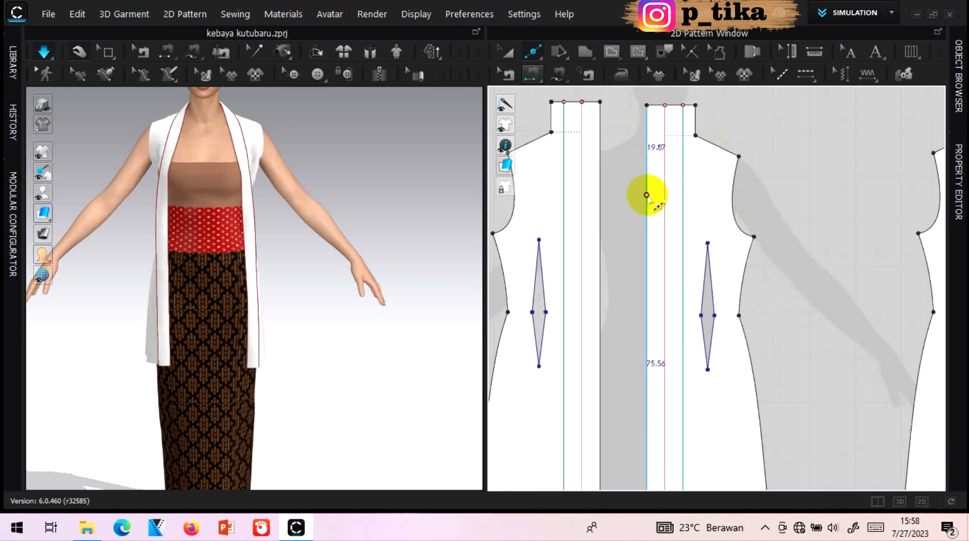
pyautogui.click(647, 195)
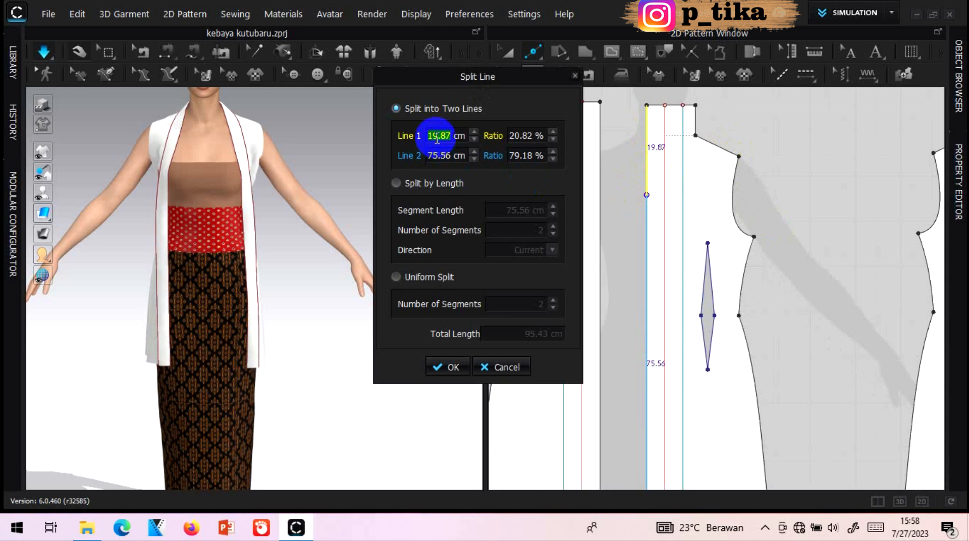
pyautogui.write('2')
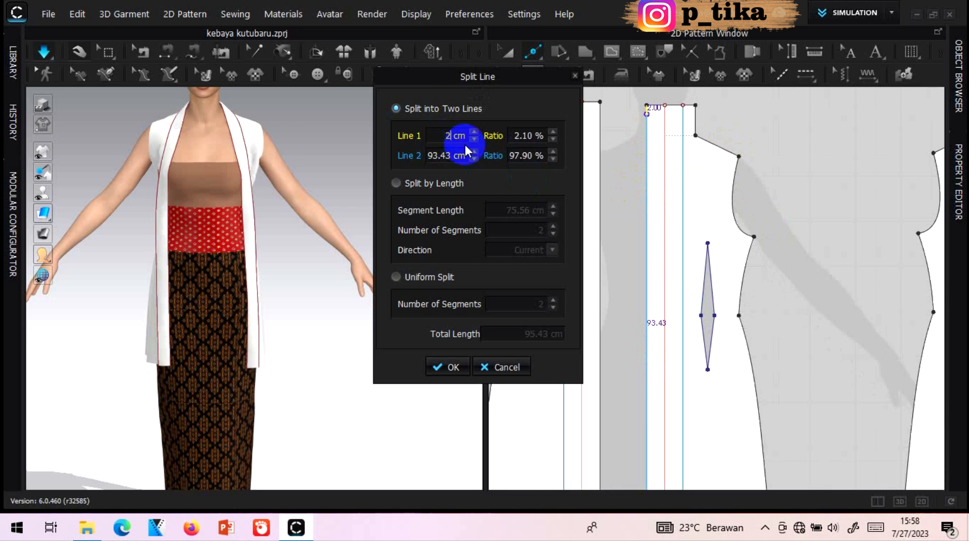
pyautogui.write('2')
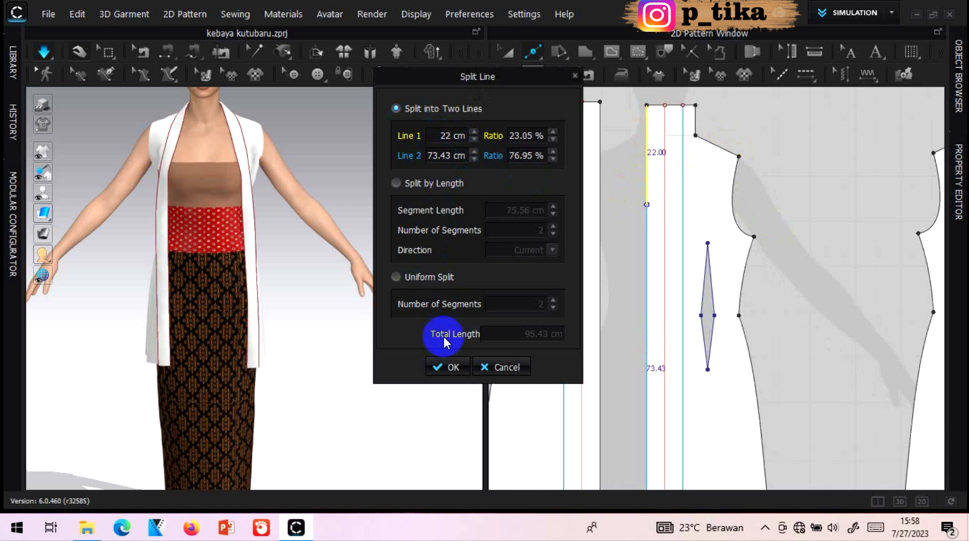
pyautogui.click(444, 367)
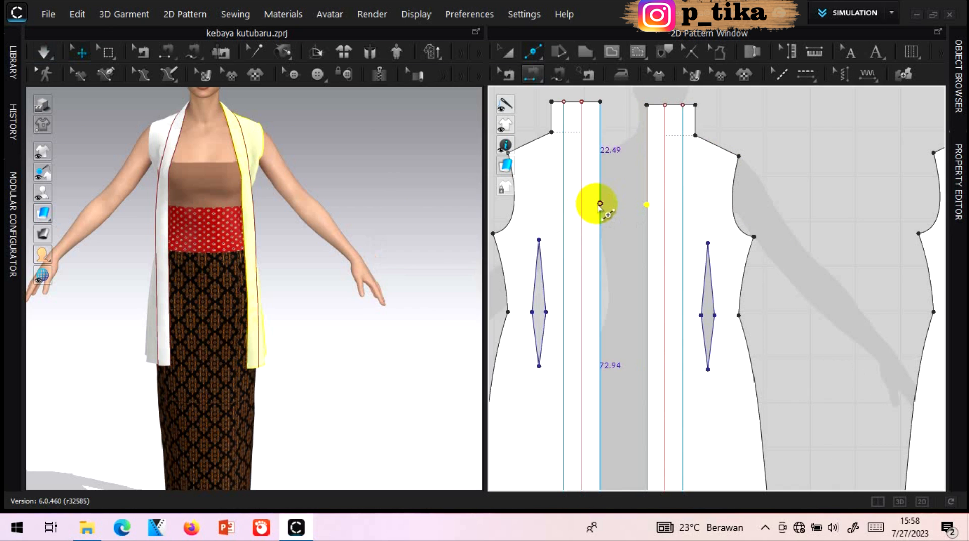
# Split the centre front edge of the avatar's right front piece into two lines, with Line 1 at 22 cm.
pyautogui.click(600, 204)
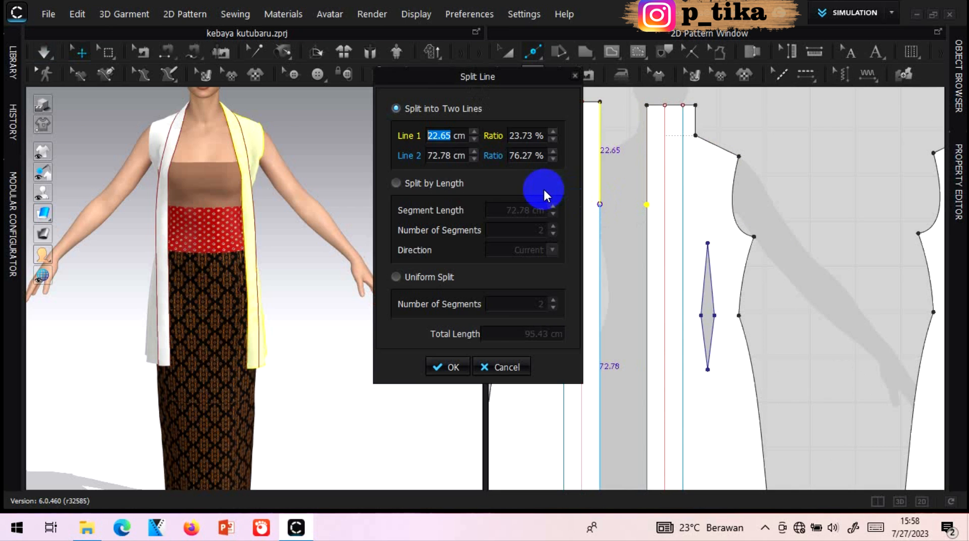
pyautogui.write('22')
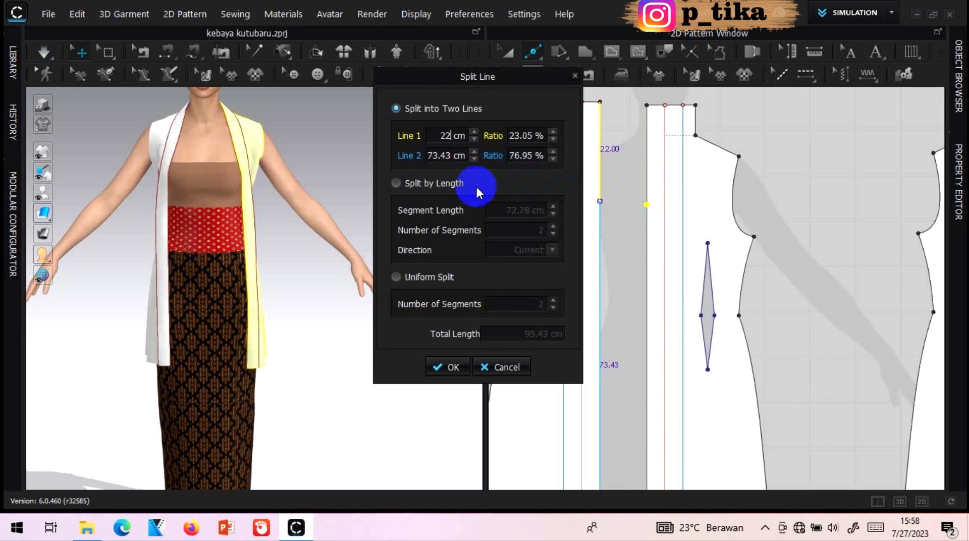
pyautogui.click(451, 368)
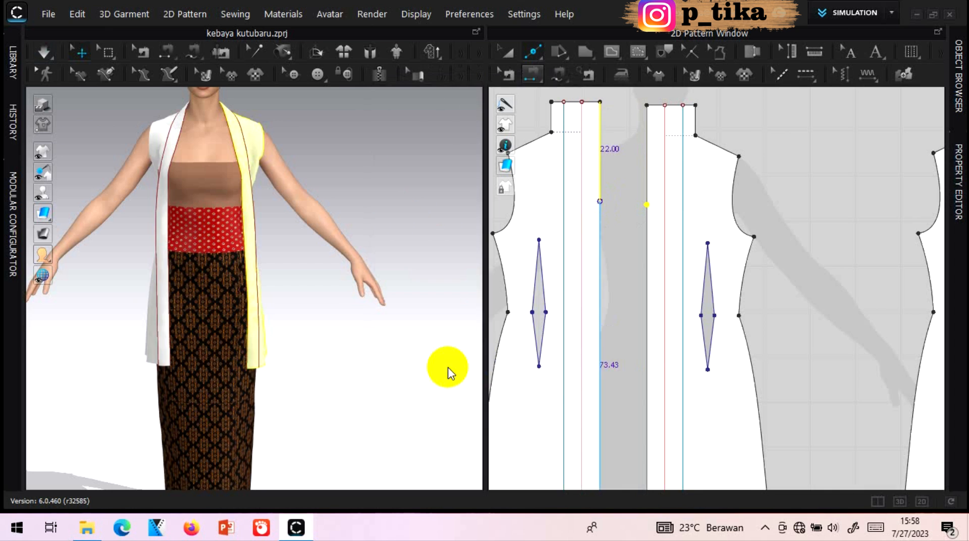
# Split the centre front edge below the 22 cm point on the avatar's left front piece, with Line 1 at 30 cm.
pyautogui.click(647, 342)
pyautogui.doubleClick(444, 133)
pyautogui.write('30')
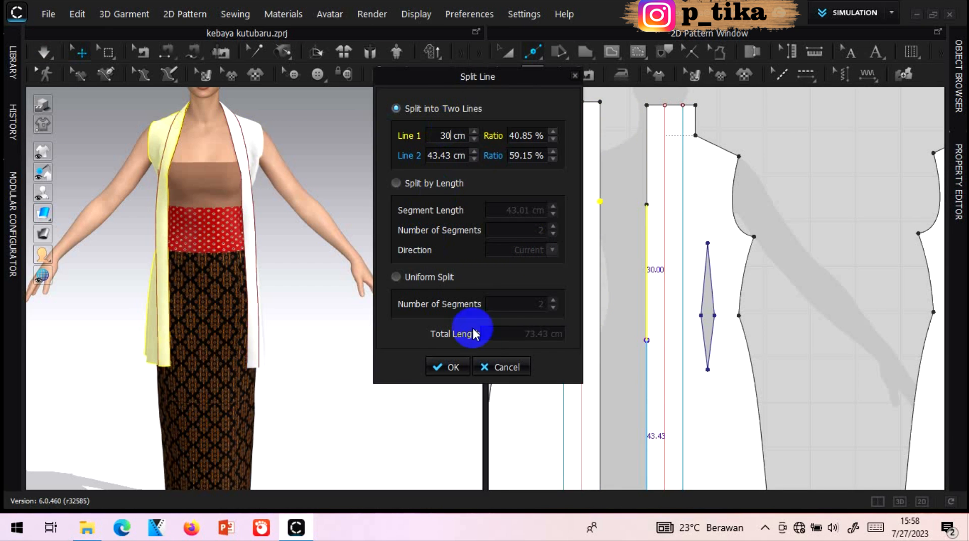
pyautogui.click(449, 367)
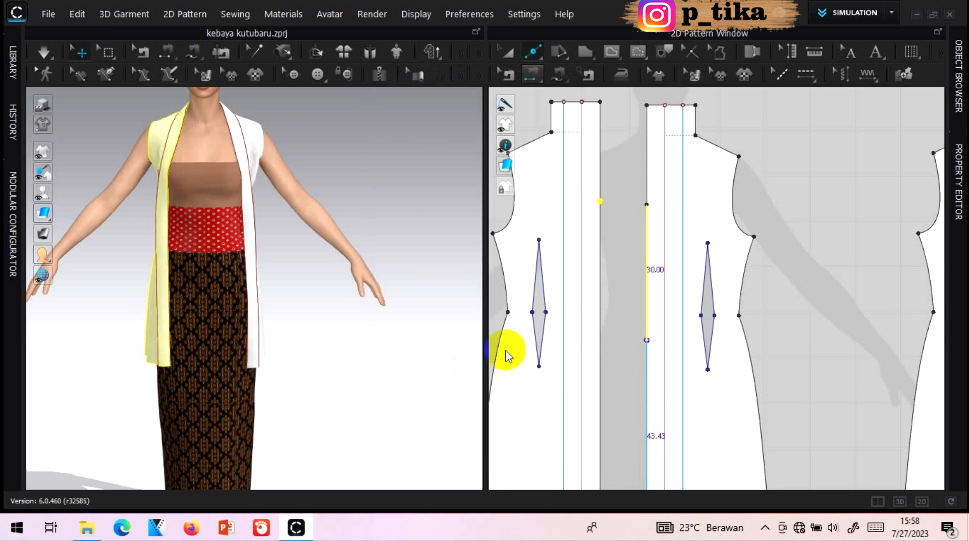
# Split the centre front edge below the 22 cm point on the avatar's right front piece, with Line 1 at 30 cm.
pyautogui.click(599, 339)
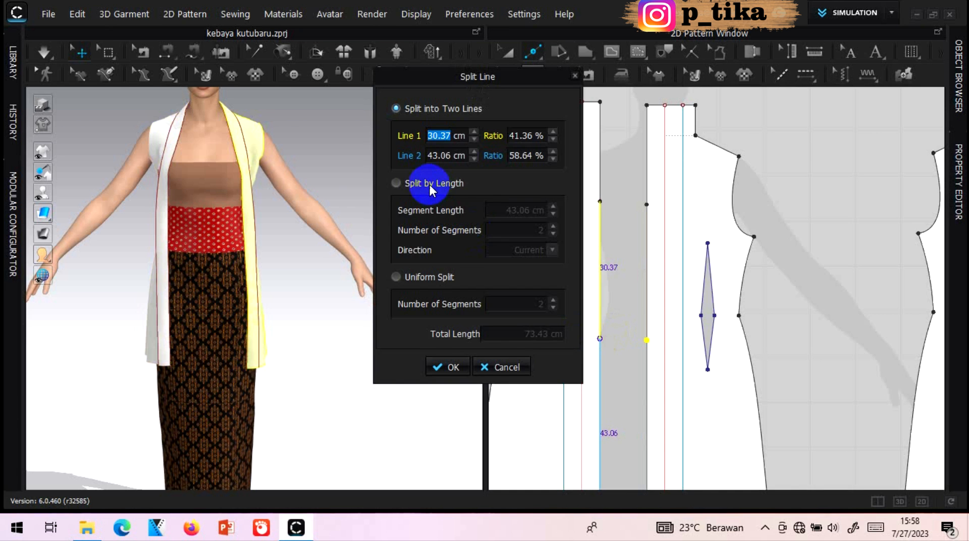
pyautogui.write('30')
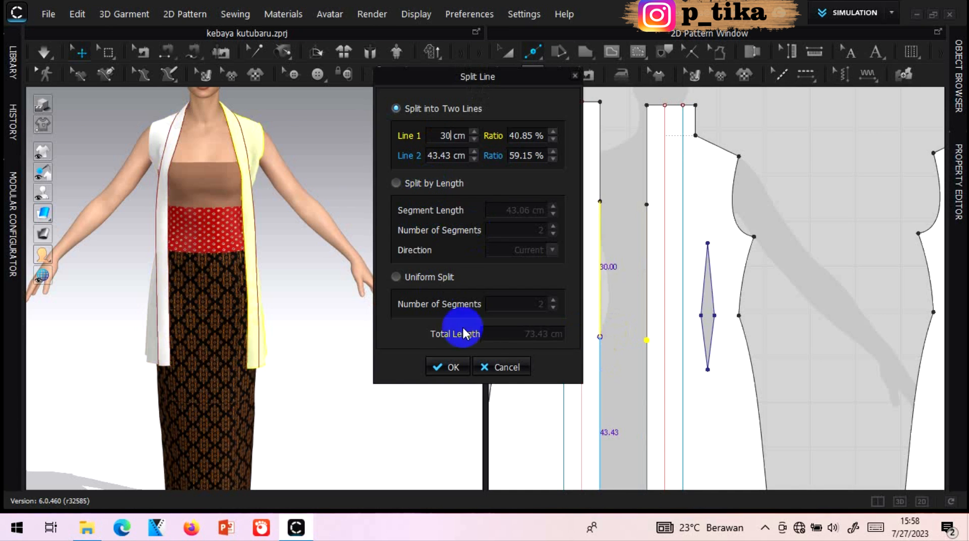
pyautogui.click(445, 367)
# Create a rectangular pattern piece 14 cm wide and 30 cm high beside the front pieces.
pyautogui.click(587, 53)
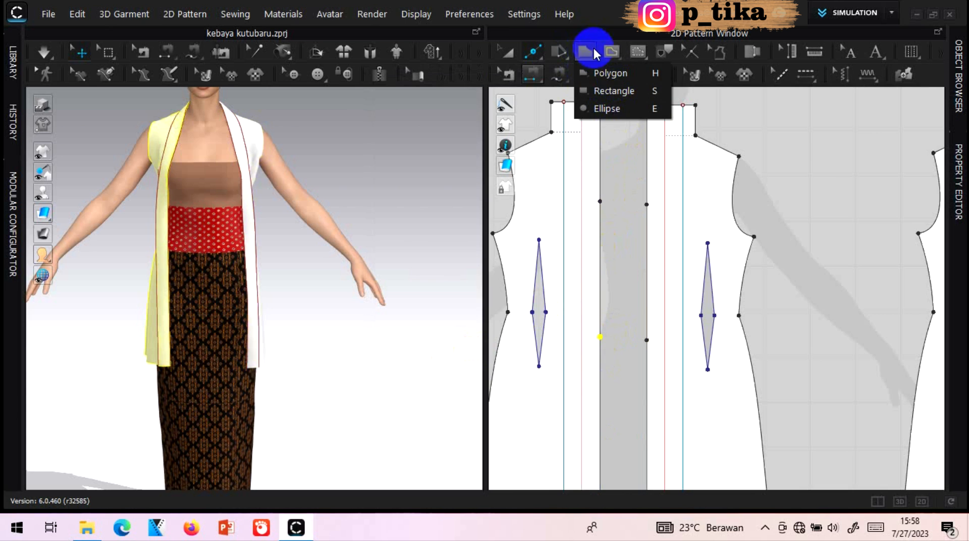
pyautogui.click(604, 90)
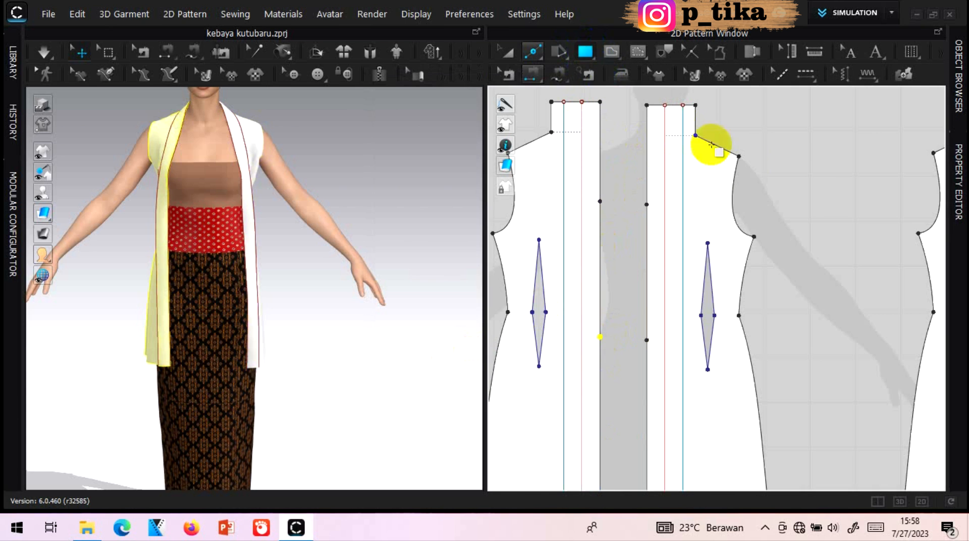
pyautogui.click(799, 206)
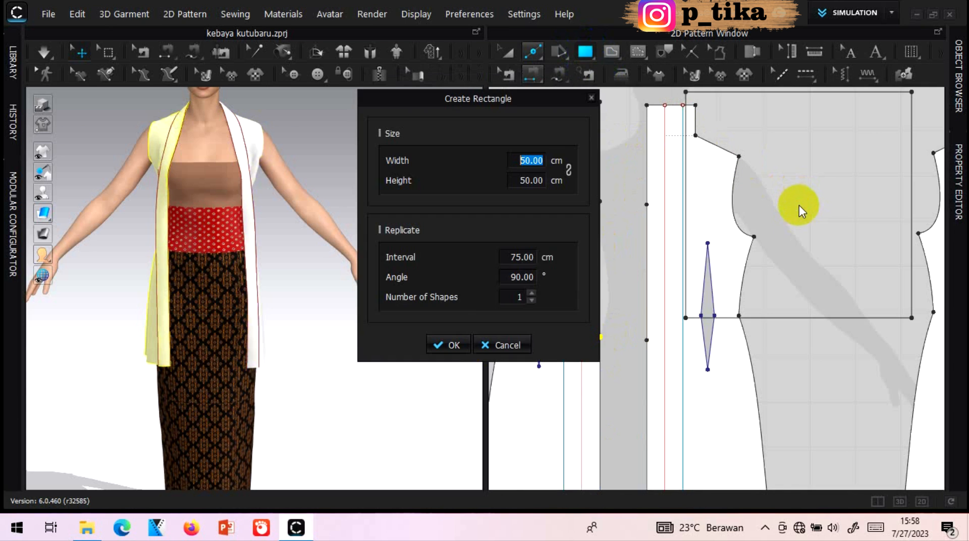
pyautogui.write('14')
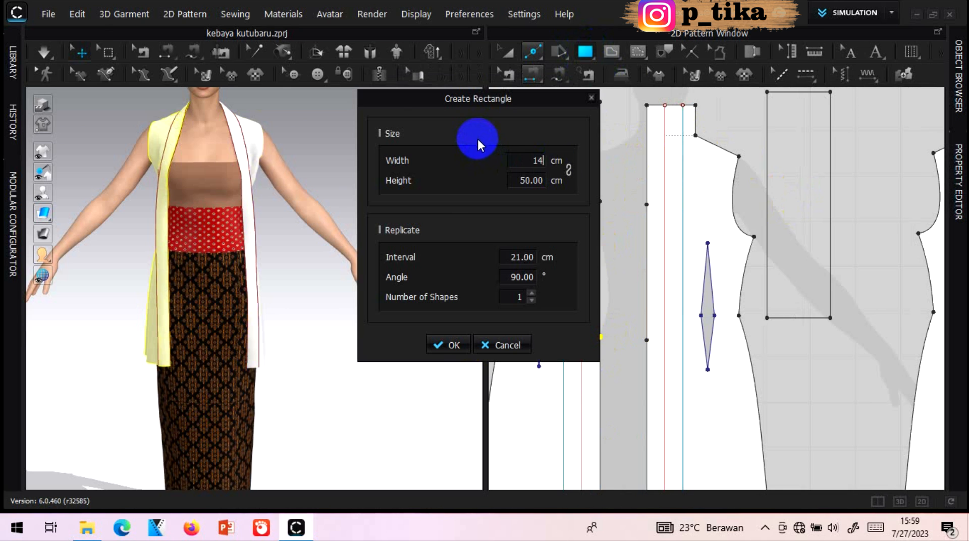
pyautogui.click(536, 181)
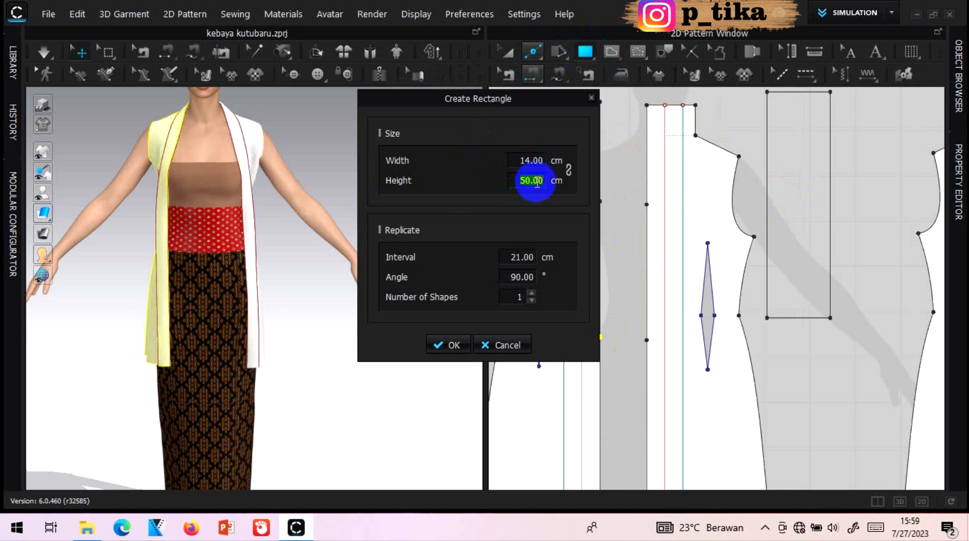
pyautogui.write('30')
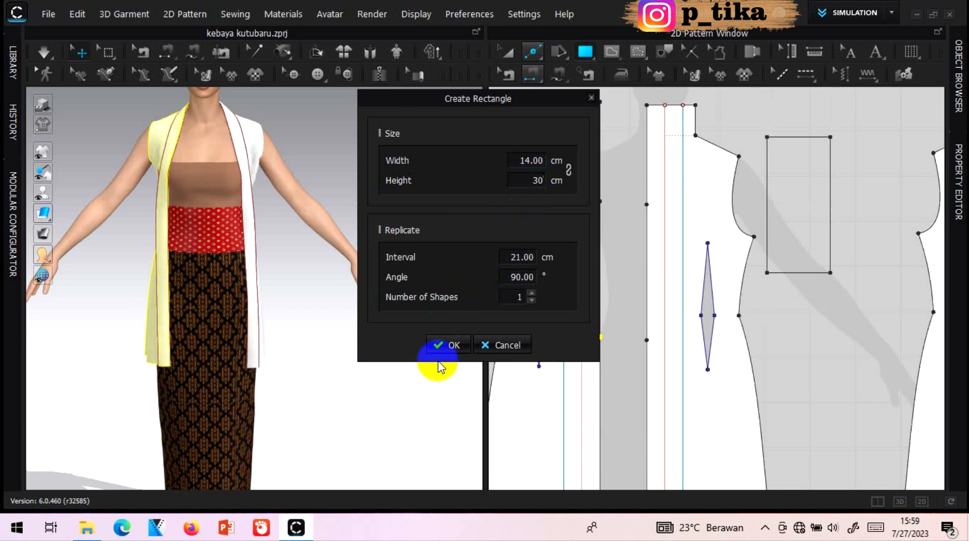
pyautogui.click(449, 346)
# Move the new rectangular panel in 3D to the avatar's front, covering the gap between the two front bands.
pyautogui.click(530, 56)
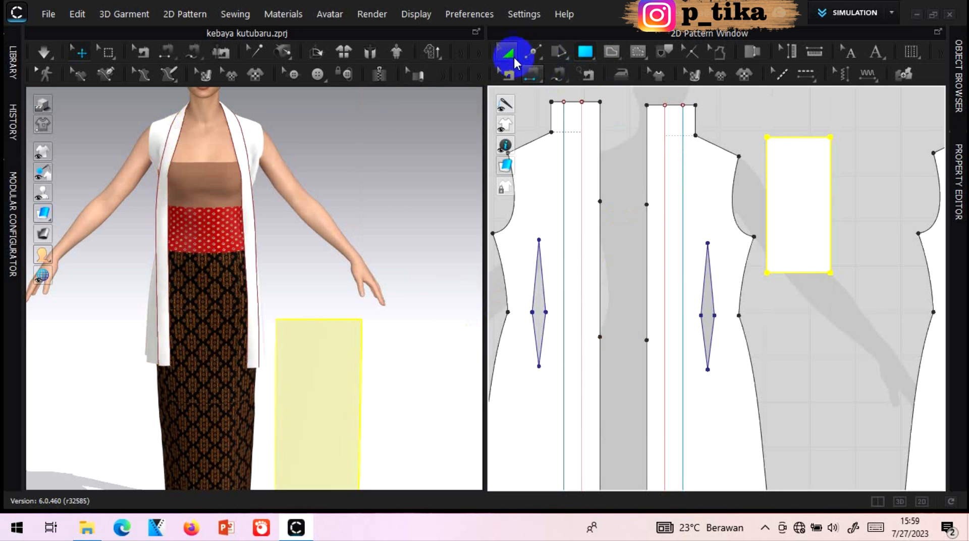
pyautogui.click(320, 346)
pyautogui.moveTo(320, 347); pyautogui.dragTo(213, 239)
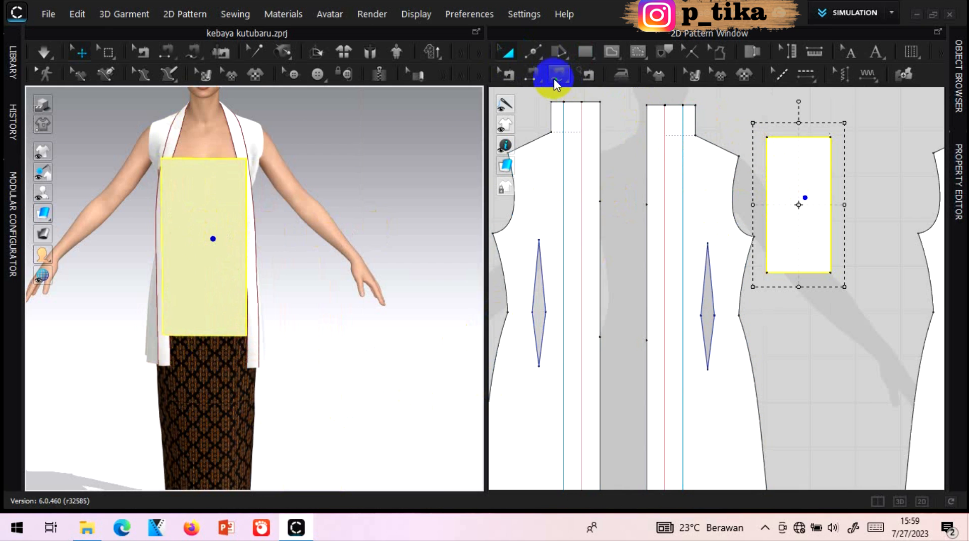
# Change the rectangular panel's bottom edge length to 12 cm with the direction set to Both.
pyautogui.click(535, 54)
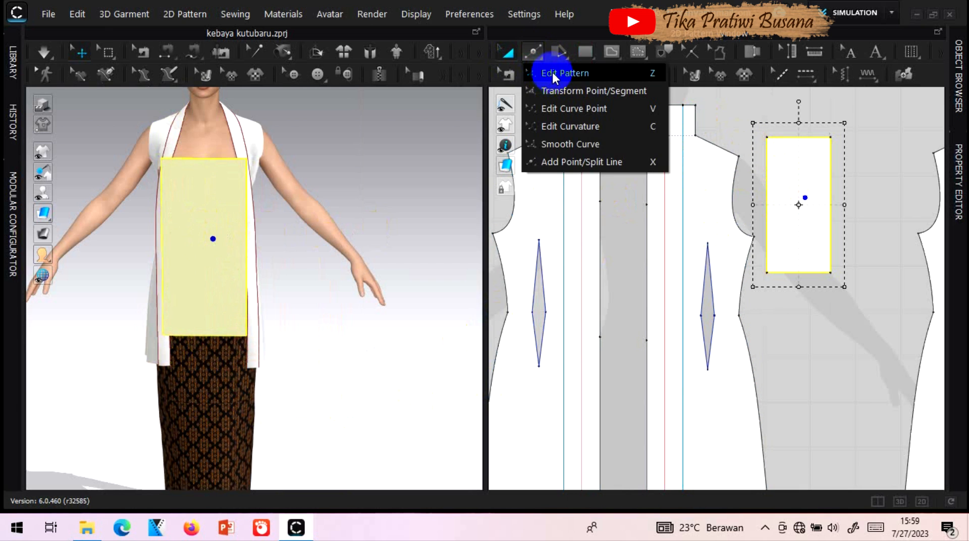
pyautogui.click(549, 73)
pyautogui.click(799, 273)
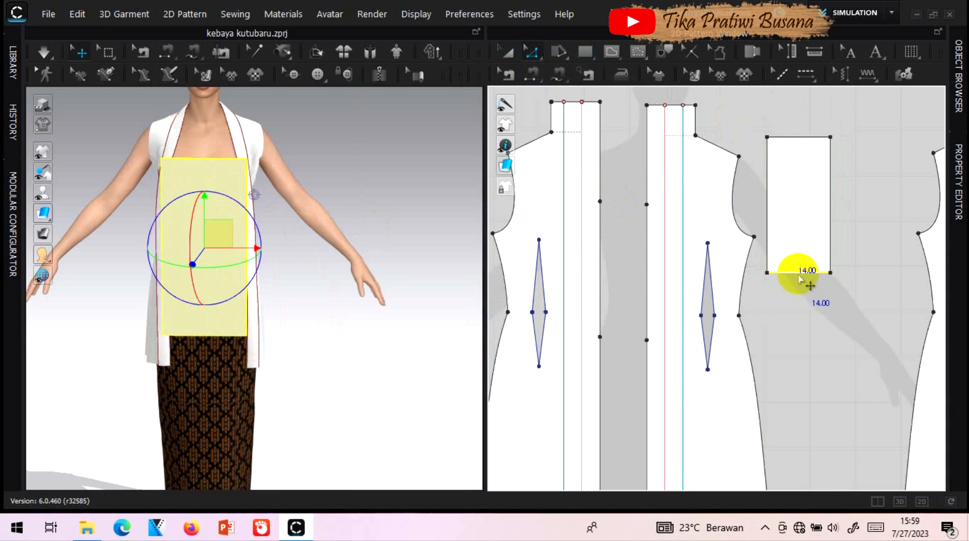
pyautogui.rightClick(796, 278)
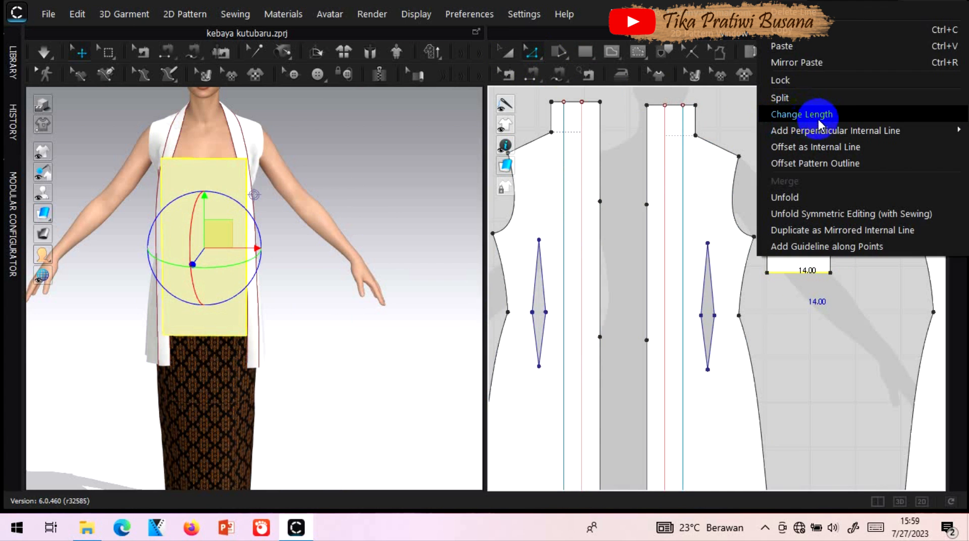
pyautogui.click(834, 116)
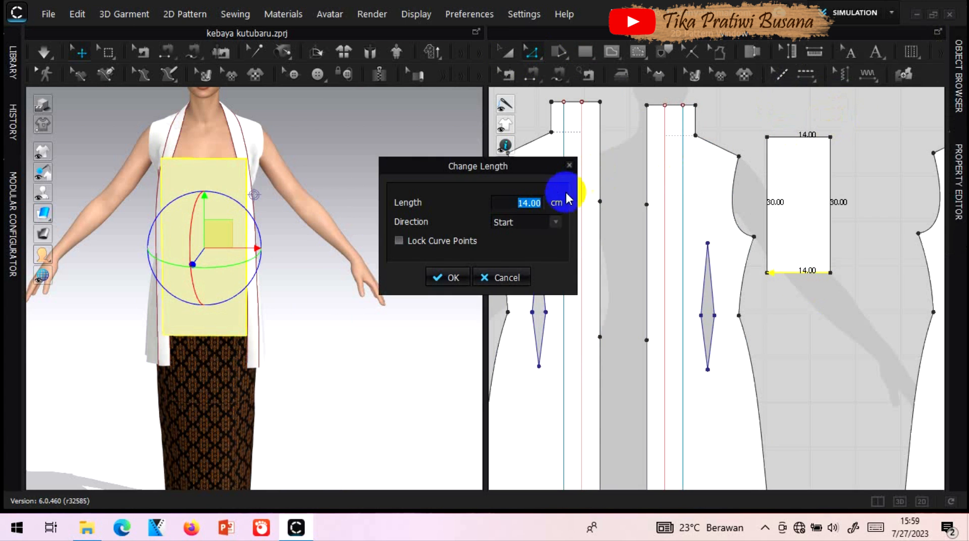
pyautogui.write('1')
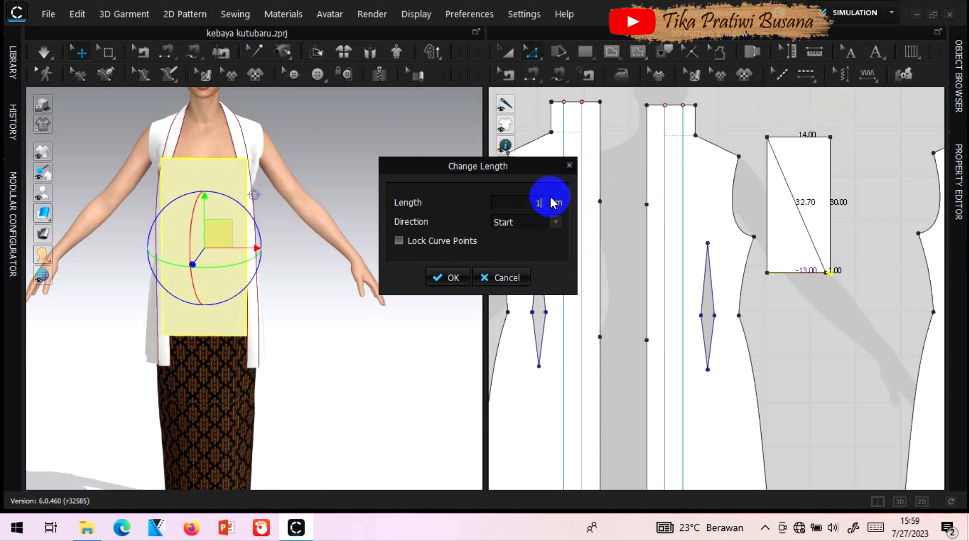
pyautogui.write('2')
pyautogui.click(557, 221)
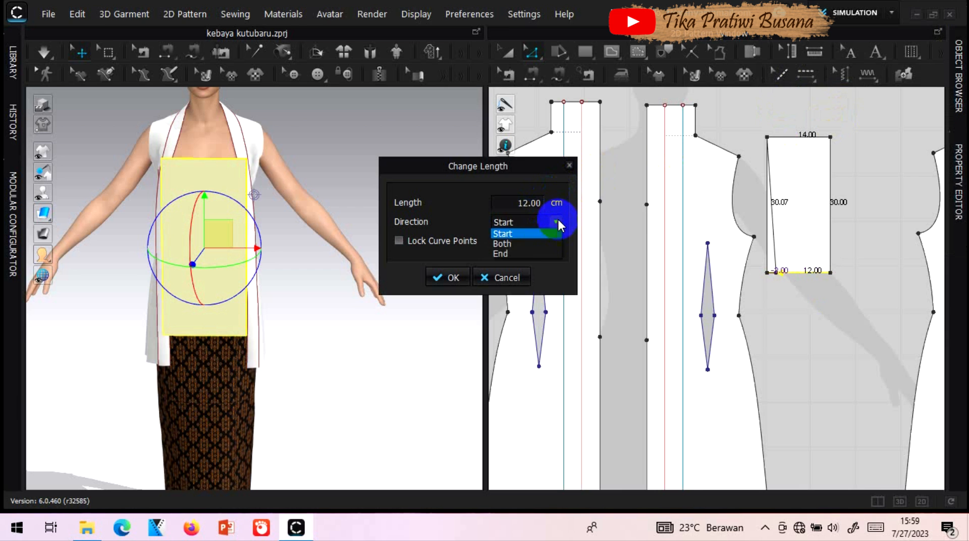
pyautogui.click(528, 242)
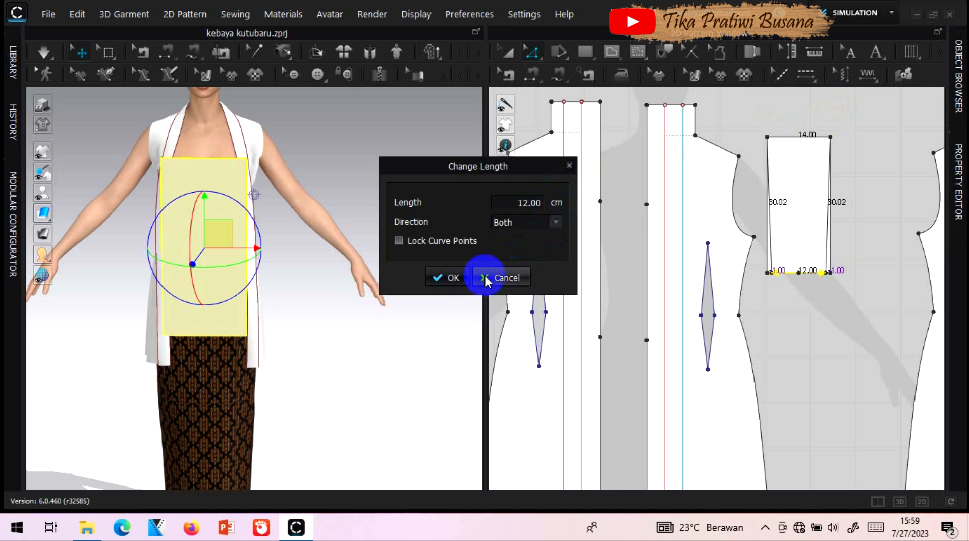
pyautogui.click(445, 277)
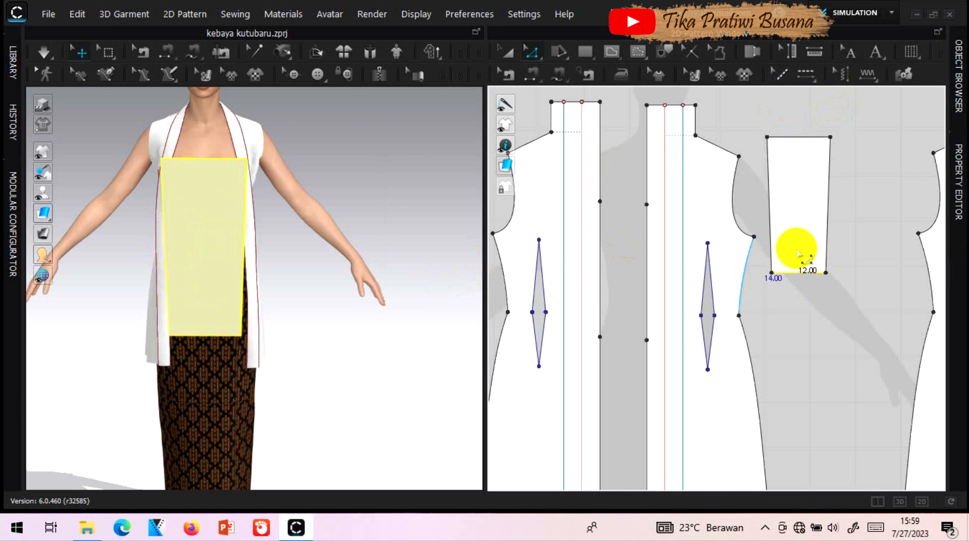
# Narrow the front panel's bottom edge to 11 cm, with the length change applied in direction Both.
pyautogui.click(516, 53)
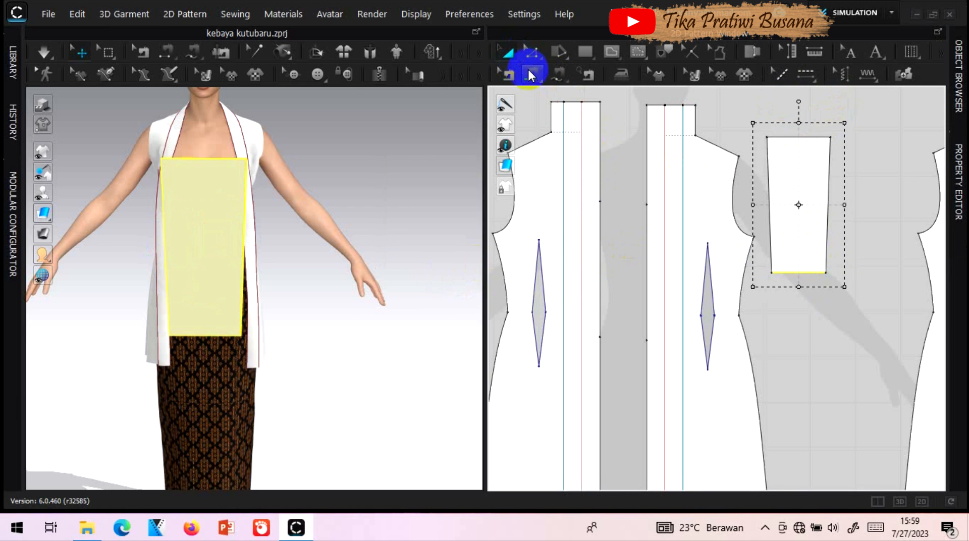
pyautogui.click(531, 73)
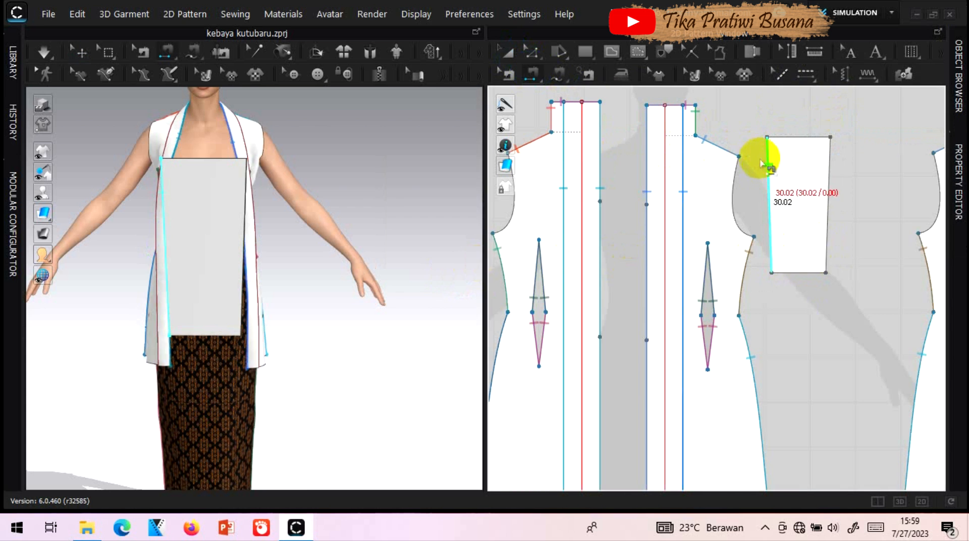
pyautogui.click(531, 52)
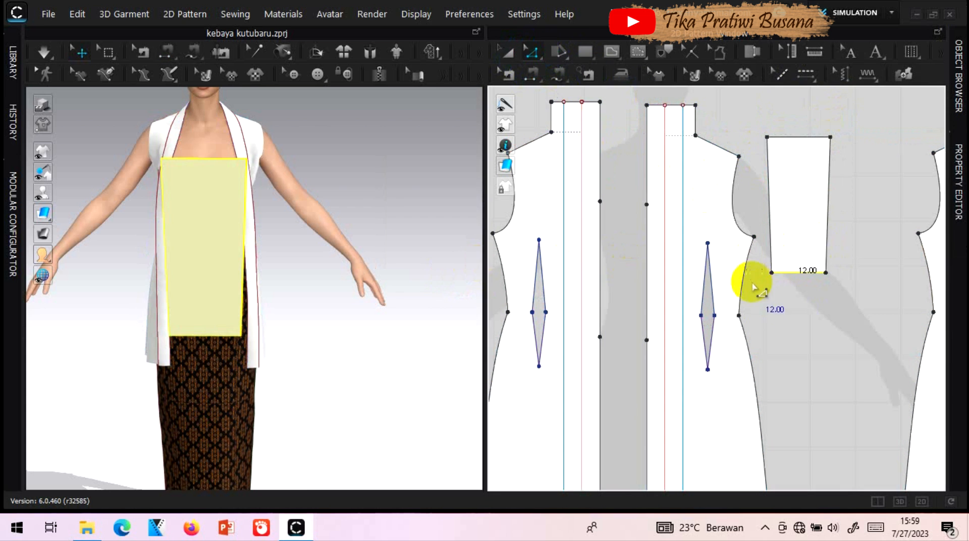
pyautogui.rightClick(784, 275)
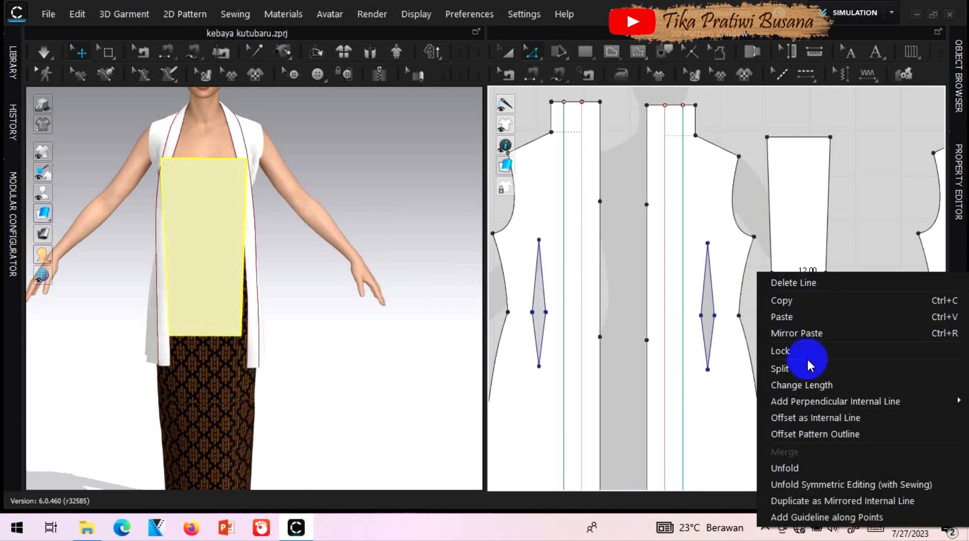
pyautogui.click(808, 385)
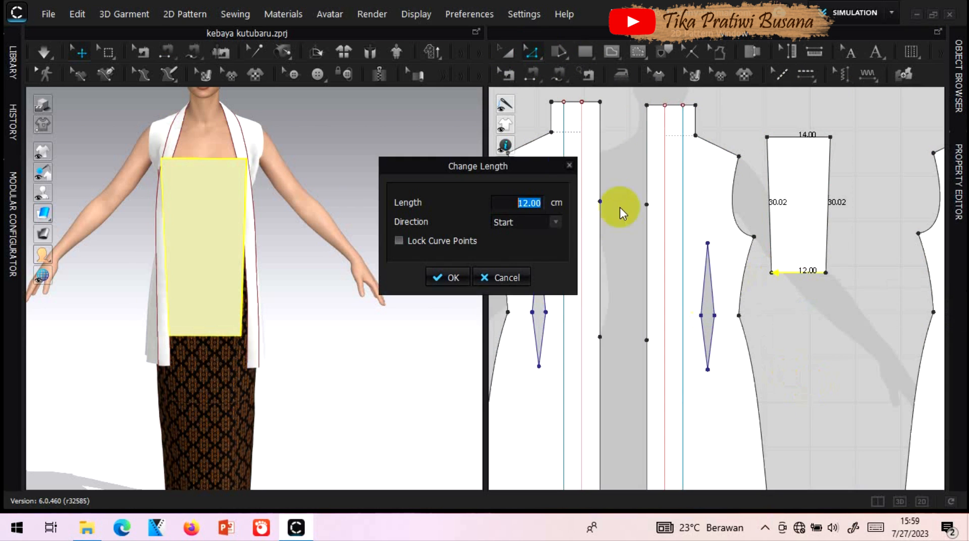
pyautogui.write('11')
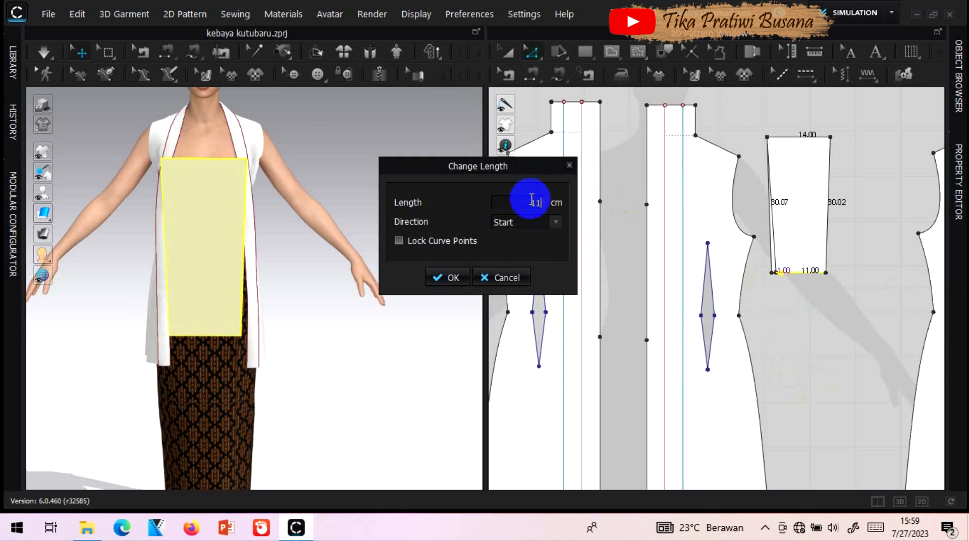
pyautogui.click(555, 221)
pyautogui.click(540, 244)
pyautogui.click(448, 277)
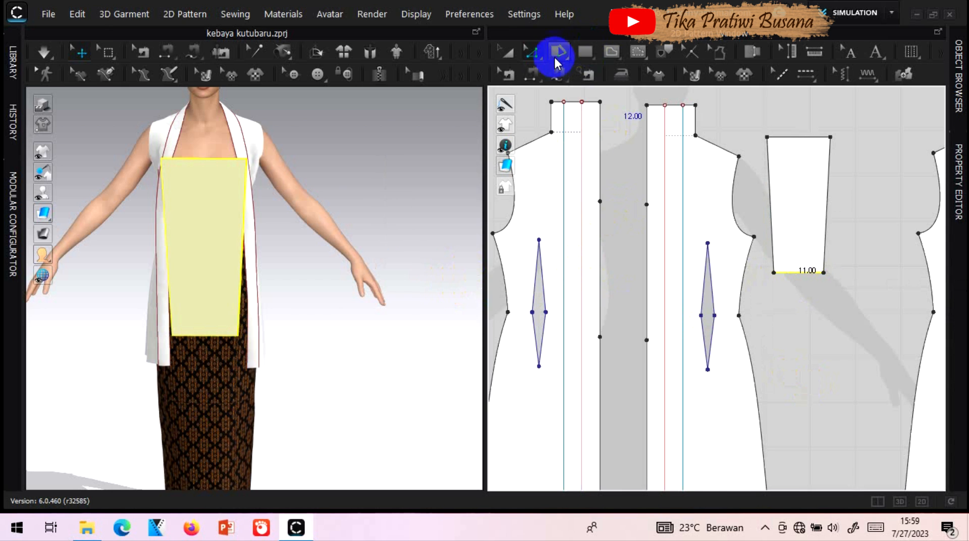
# Segment-sew the front panel's sides to the matching 30 cm sections of both centre front edges, and simulate the garment.
pyautogui.moveTo(532, 75); pyautogui.dragTo(554, 96)
pyautogui.click(777, 182)
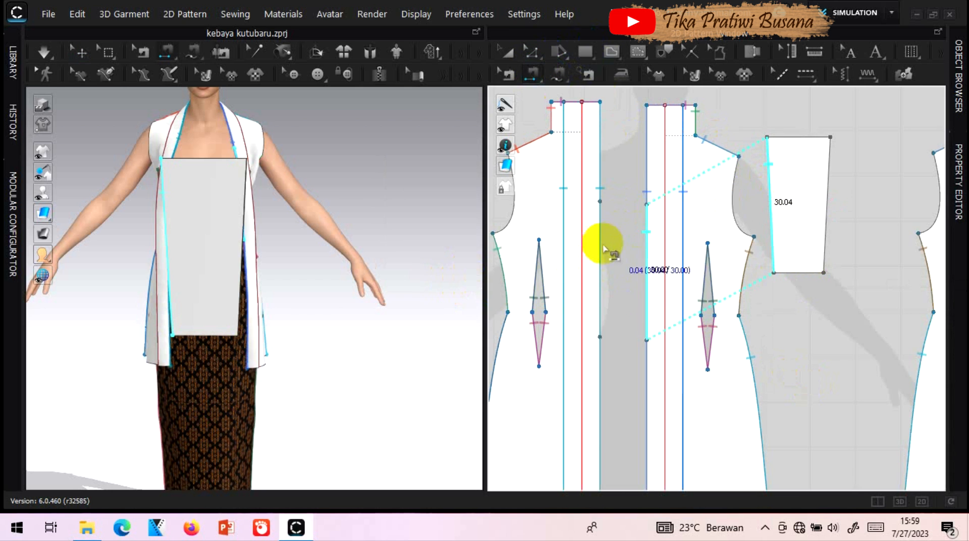
pyautogui.click(600, 253)
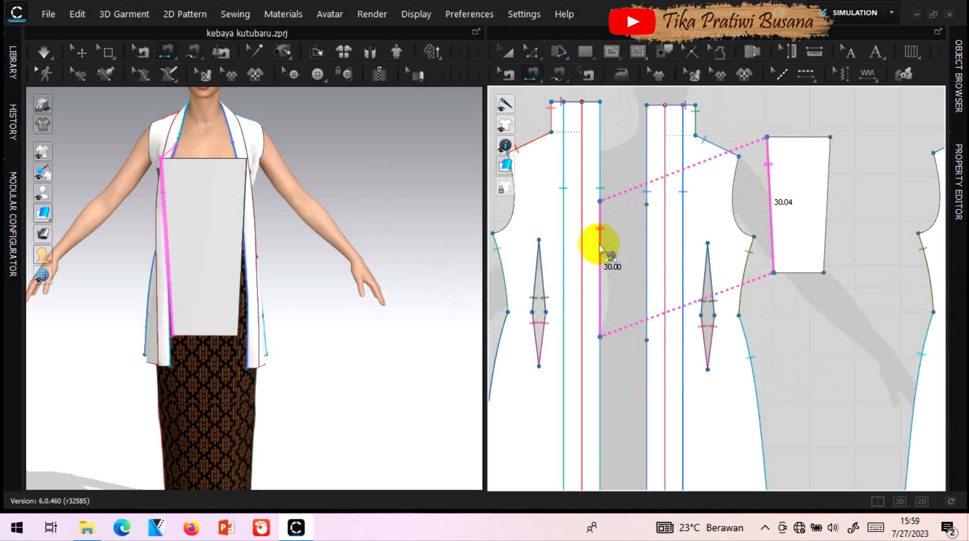
pyautogui.click(830, 197)
pyautogui.click(651, 235)
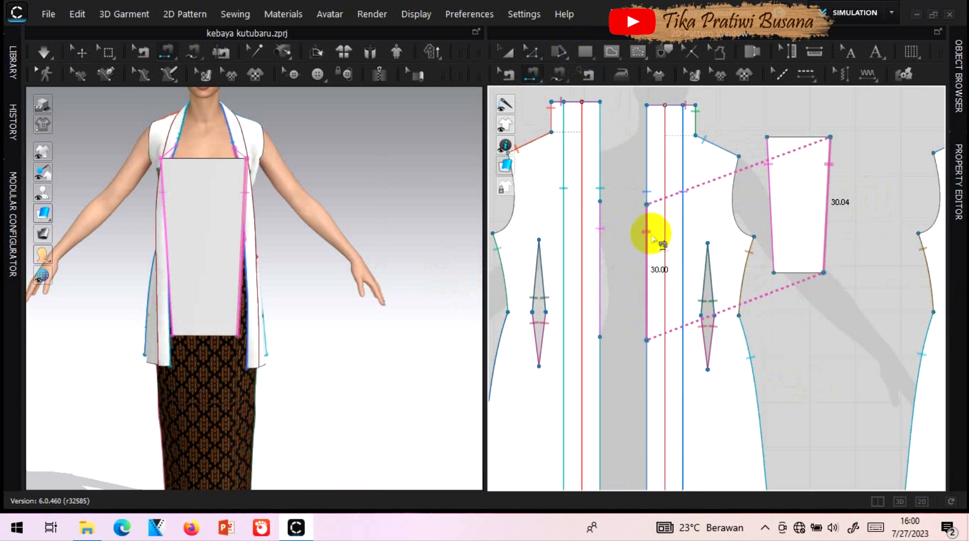
pyautogui.click(45, 52)
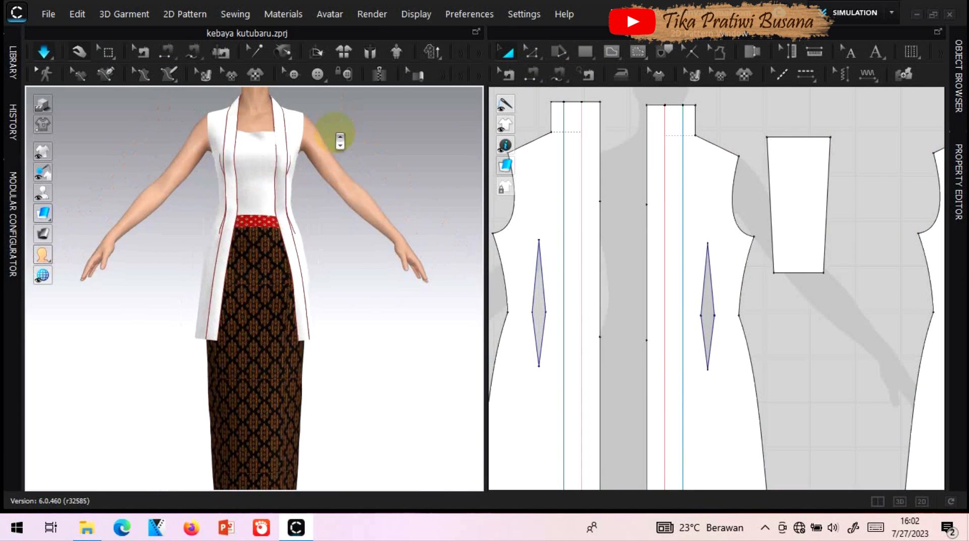
pyautogui.moveTo(339, 141); pyautogui.dragTo(431, 167, button='right')
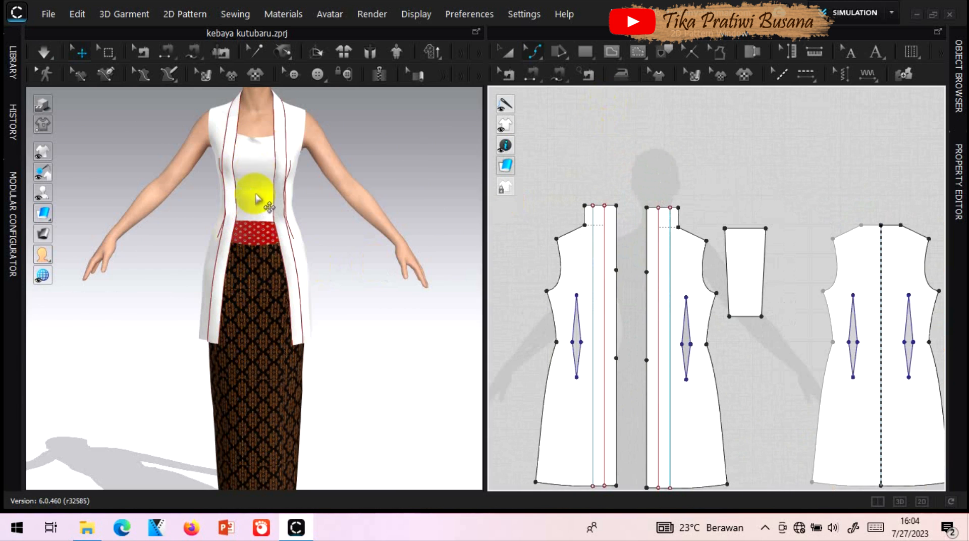
# Raise the lower sewing point on both centre front edges, shortening each front panel seam section to about 25.7 cm.
pyautogui.click(540, 57)
pyautogui.click(545, 74)
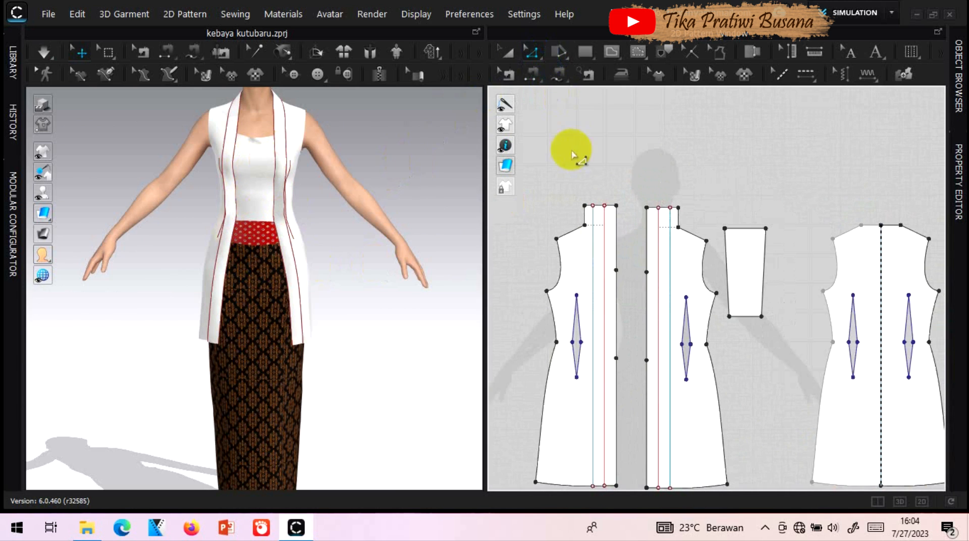
pyautogui.click(616, 360)
pyautogui.moveTo(615, 357); pyautogui.dragTo(615, 348)
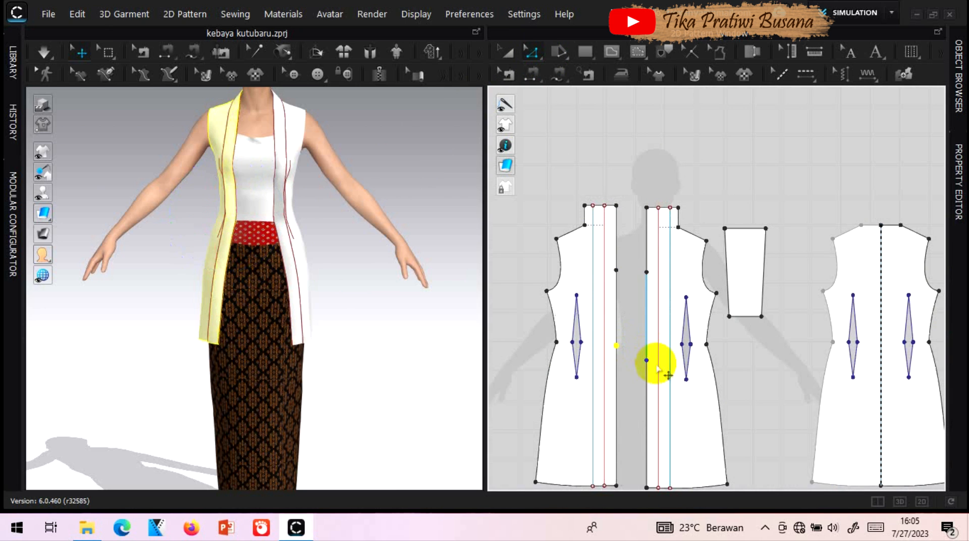
pyautogui.click(646, 348)
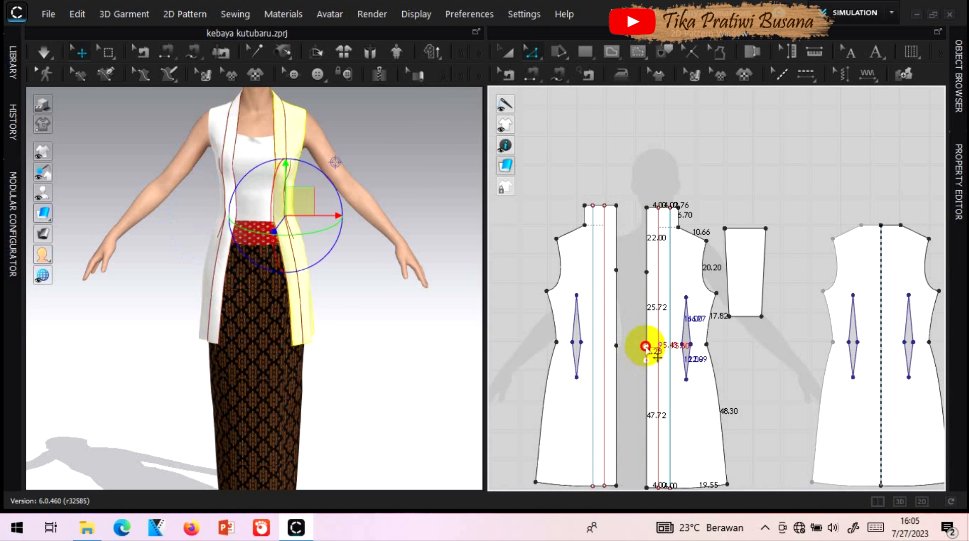
pyautogui.moveTo(645, 346); pyautogui.dragTo(646, 347)
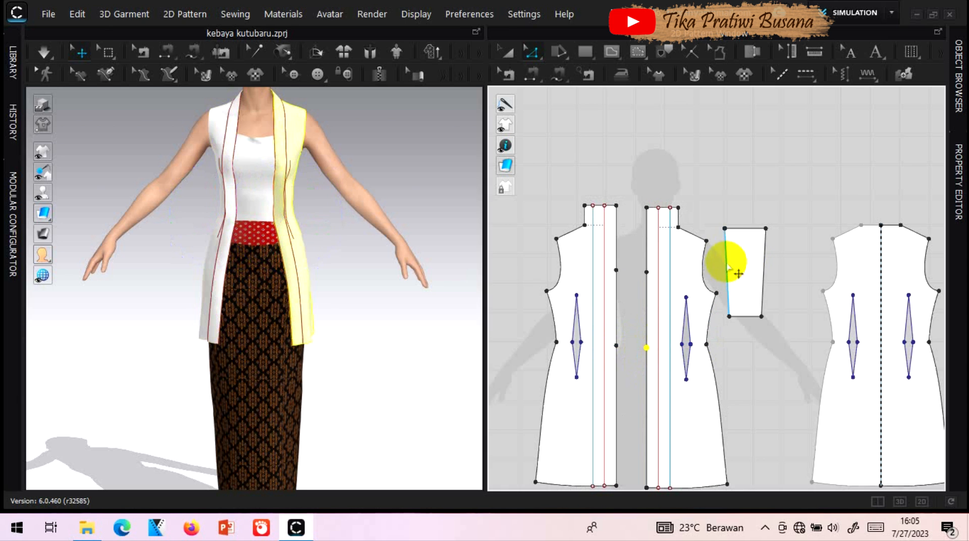
# Change the length of the tapered front panel's left side edge to 25.7 cm with the direction set to Both.
pyautogui.click(616, 304)
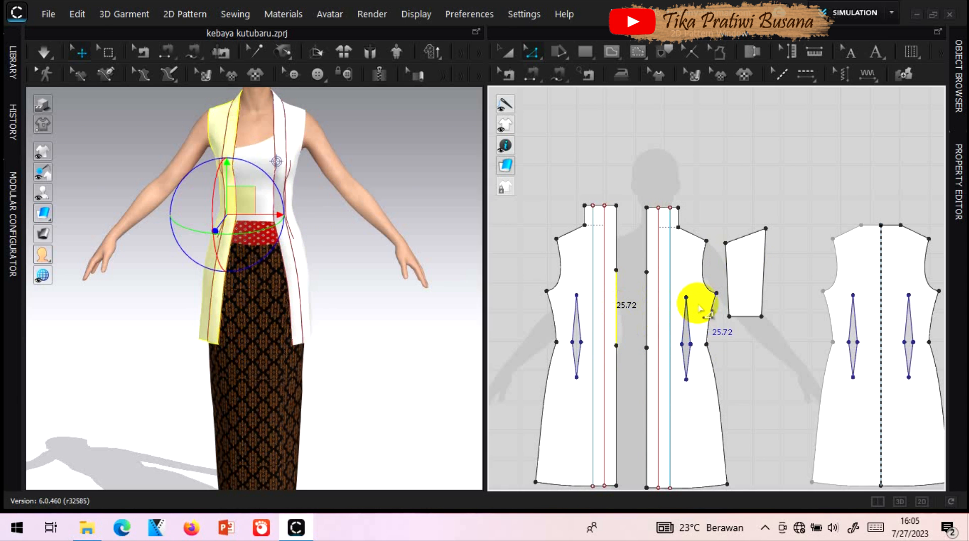
pyautogui.click(727, 302)
pyautogui.moveTo(702, 309); pyautogui.dragTo(735, 281)
pyautogui.rightClick(727, 276)
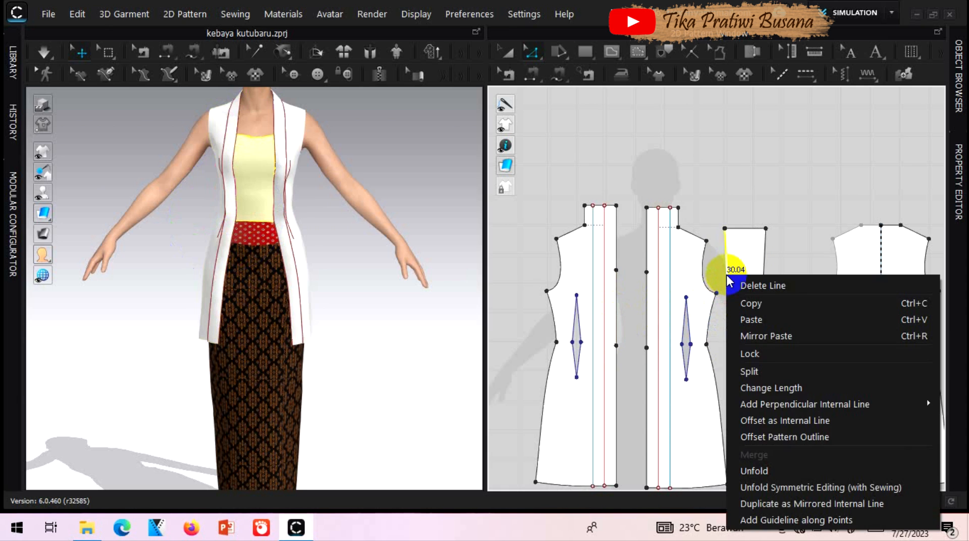
pyautogui.click(771, 388)
pyautogui.write('25.7')
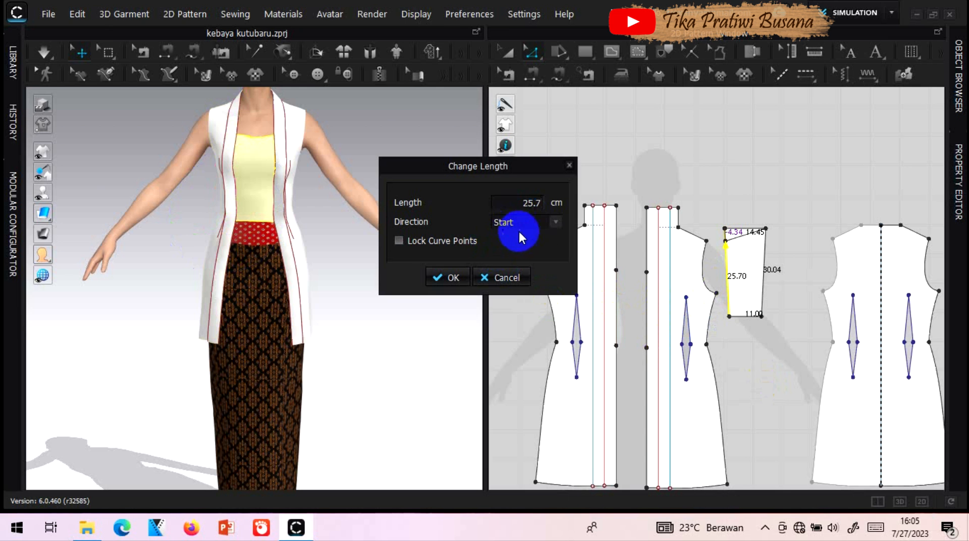
pyautogui.click(555, 223)
pyautogui.click(534, 244)
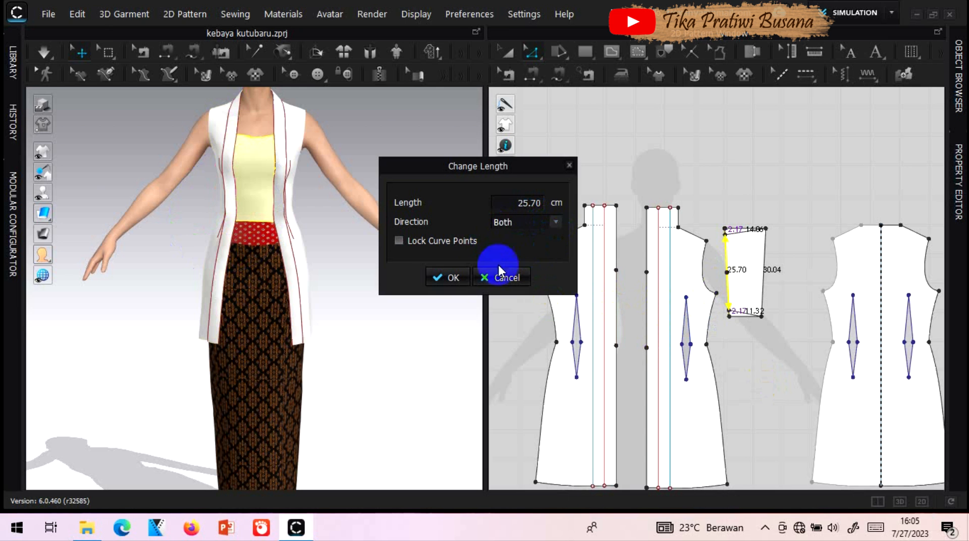
pyautogui.click(446, 280)
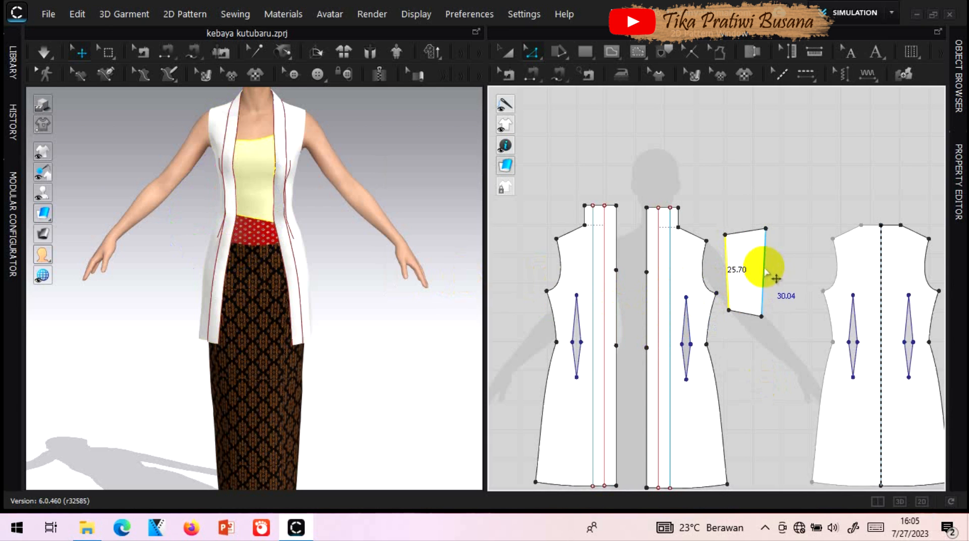
# Shorten the front panel's right side edge to 25.7 cm as well, with direction Both.
pyautogui.rightClick(763, 270)
pyautogui.click(821, 379)
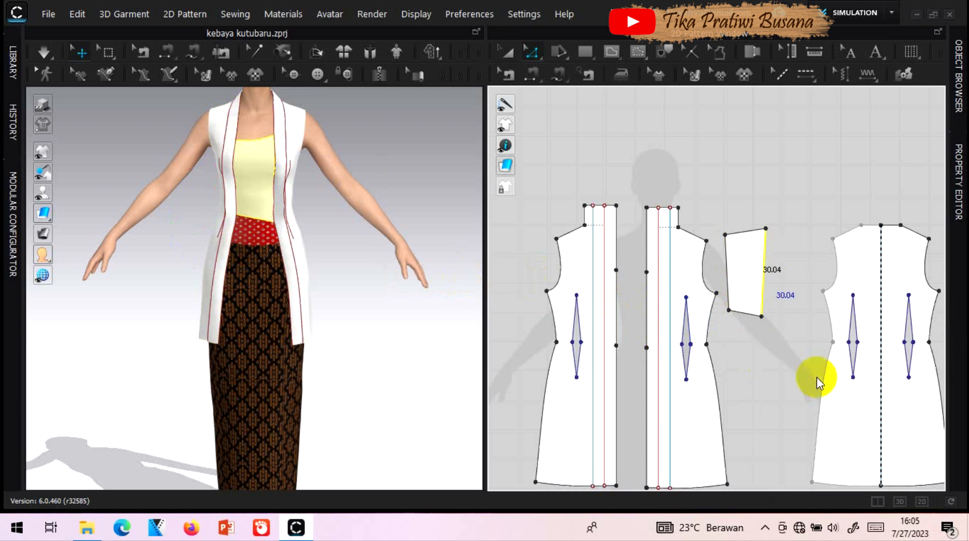
pyautogui.write('25.7')
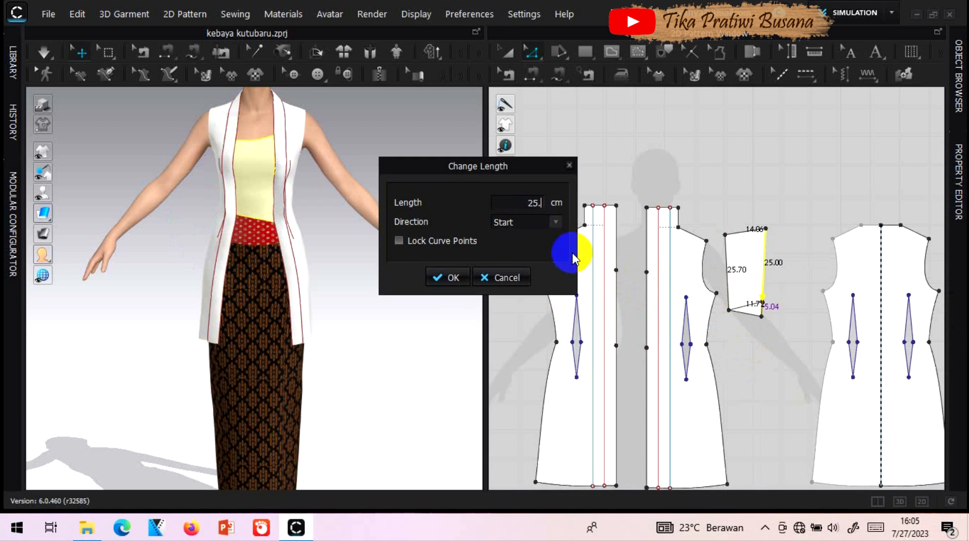
pyautogui.click(564, 222)
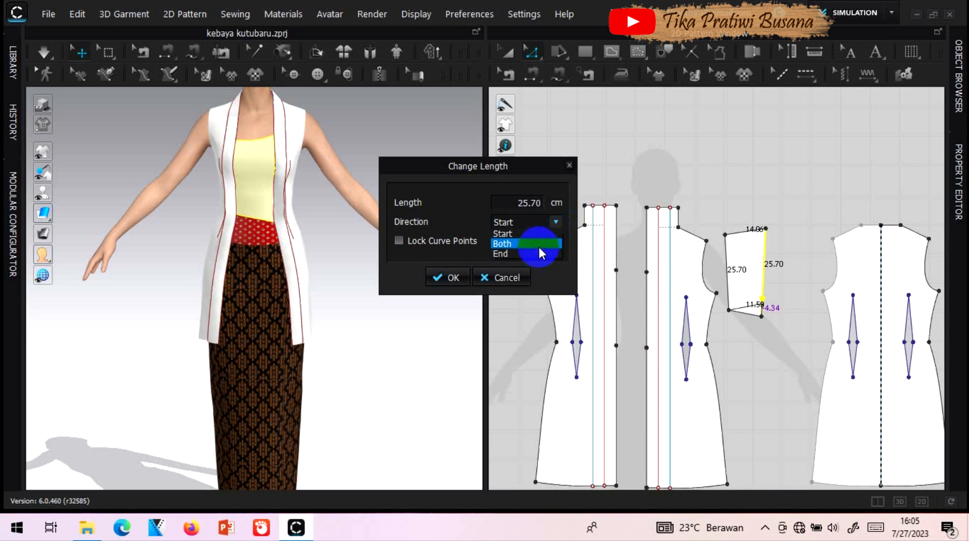
pyautogui.click(538, 246)
pyautogui.click(458, 277)
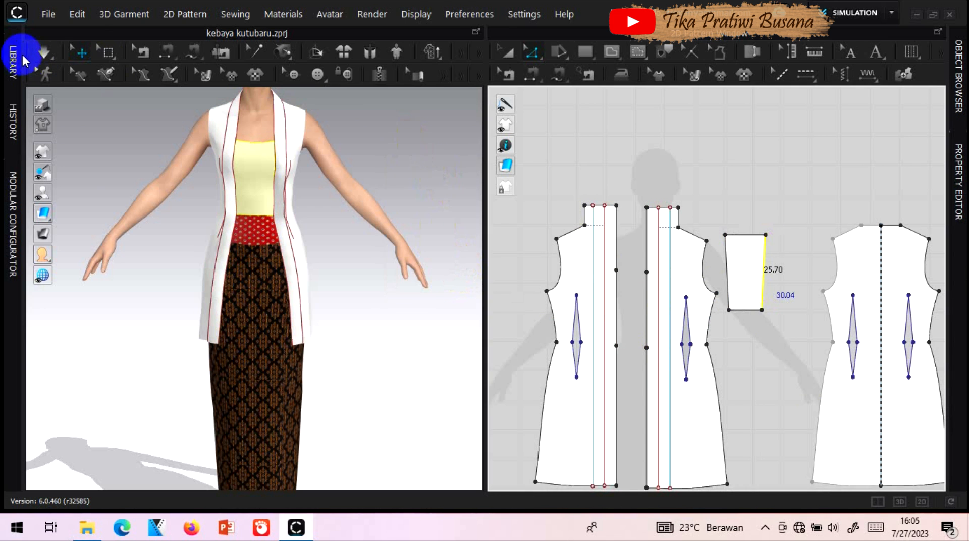
# Simulate the garment with the shortened front panel and examine its fit on the avatar.
pyautogui.click(44, 53)
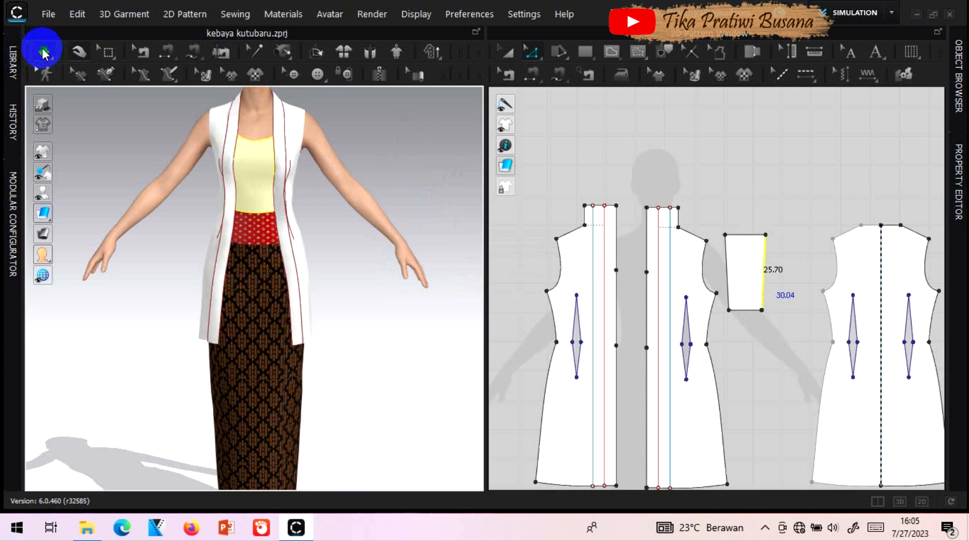
pyautogui.click(45, 52)
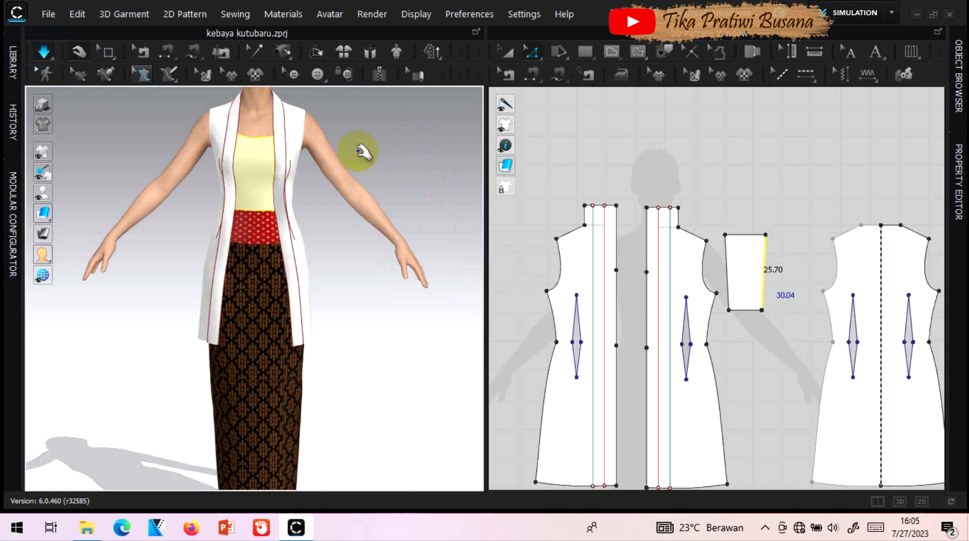
pyautogui.moveTo(381, 148); pyautogui.dragTo(371, 174, button='right')
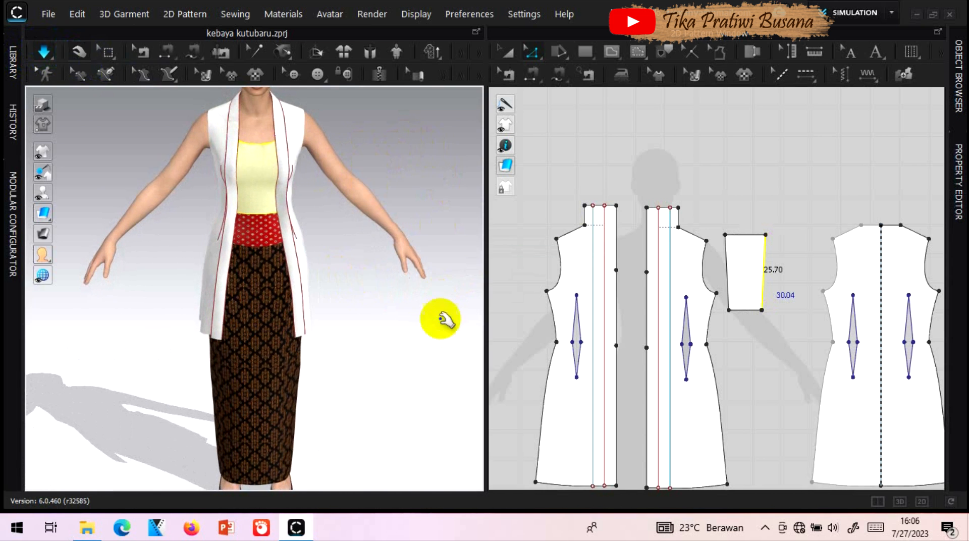
pyautogui.moveTo(391, 329); pyautogui.dragTo(616, 262, button='right')
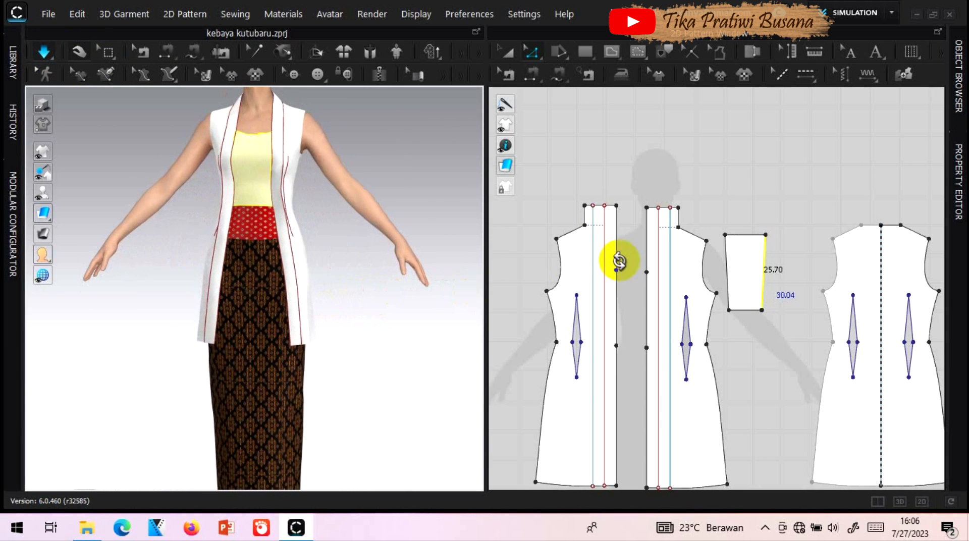
# Create a 14 cm wide, 55 cm high rectangle pattern in the empty area beside the bodice pieces and shift it downward.
pyautogui.click(591, 51)
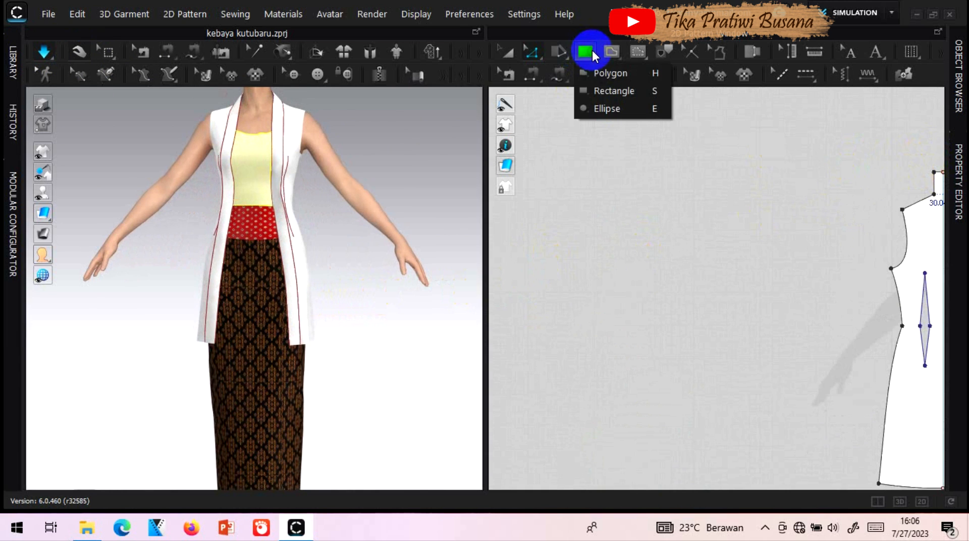
pyautogui.click(611, 91)
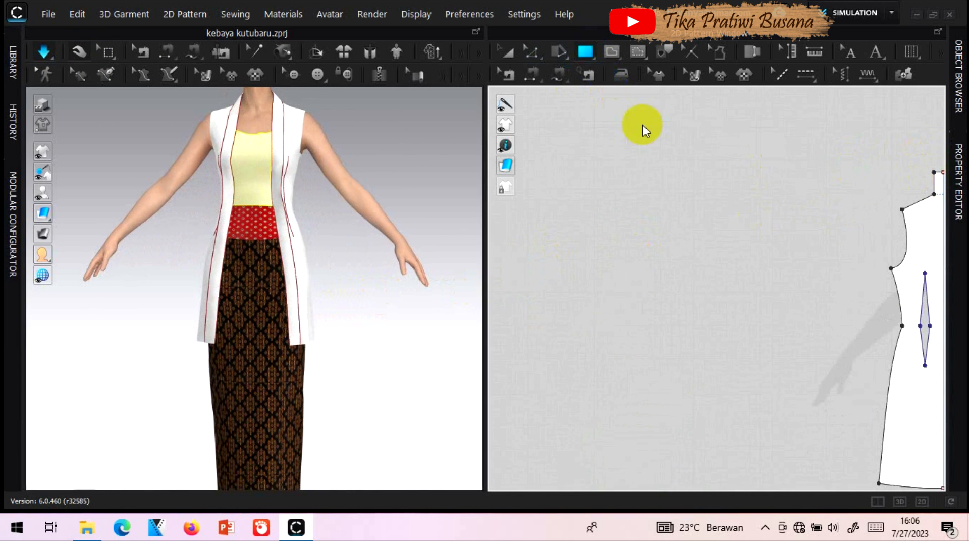
pyautogui.click(681, 171)
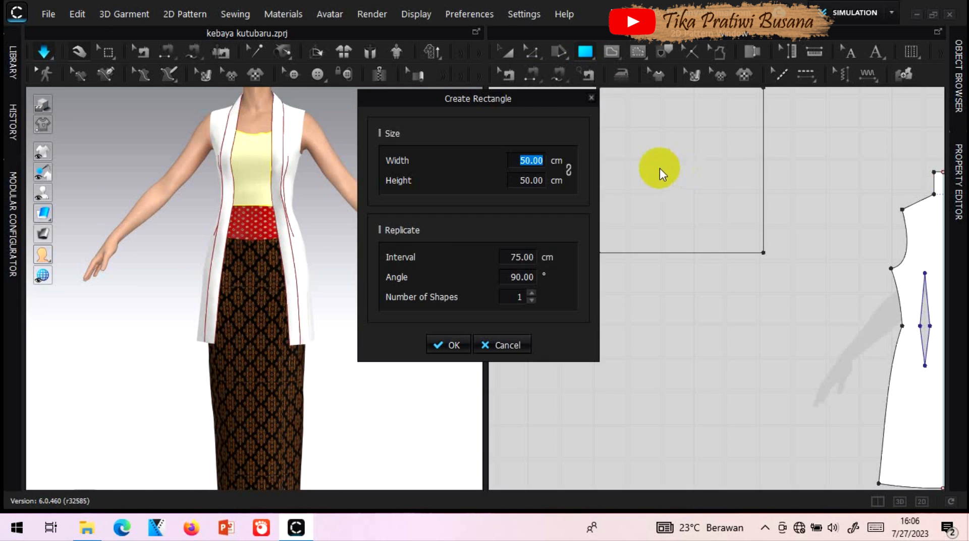
pyautogui.write('13')
pyautogui.click(544, 176)
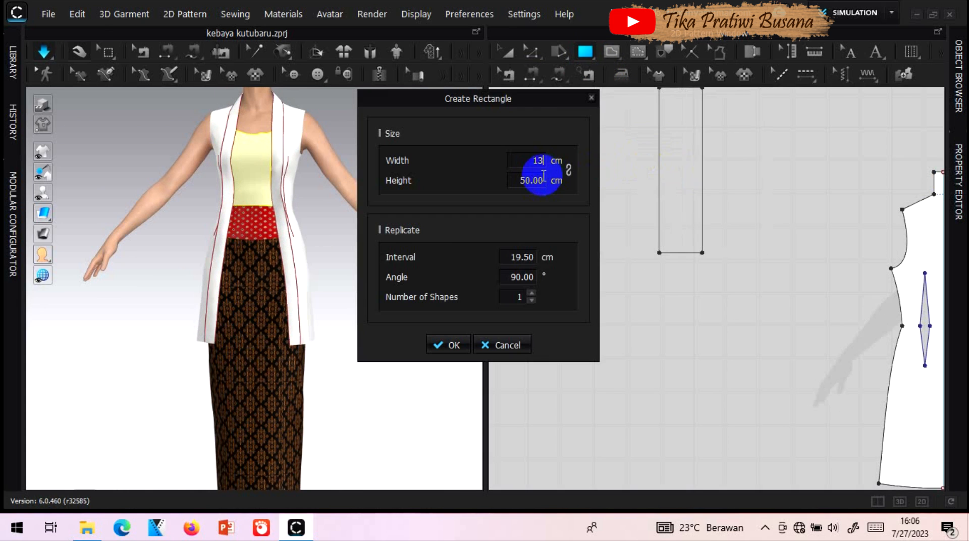
pyautogui.press('BackSpace')
pyautogui.write('4')
pyautogui.click(541, 179)
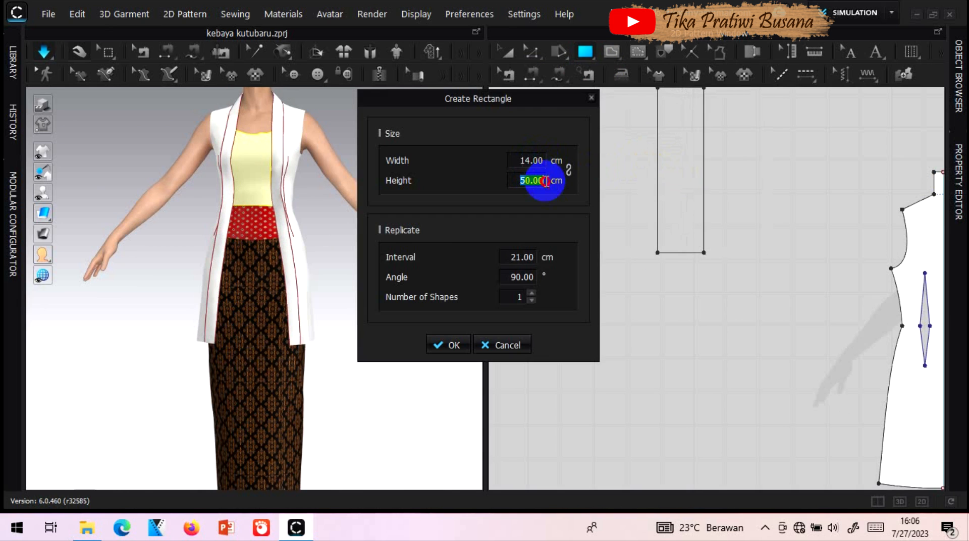
pyautogui.write('55')
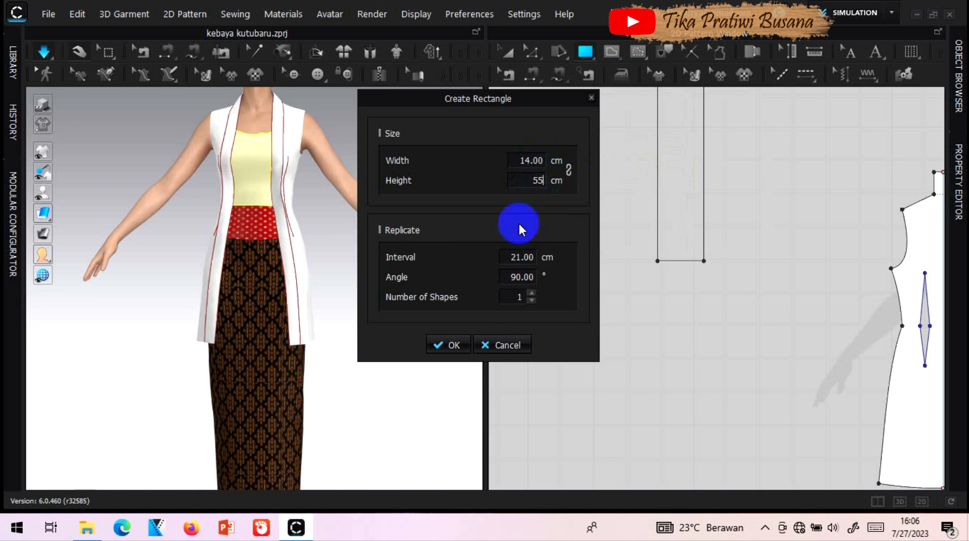
pyautogui.click(458, 346)
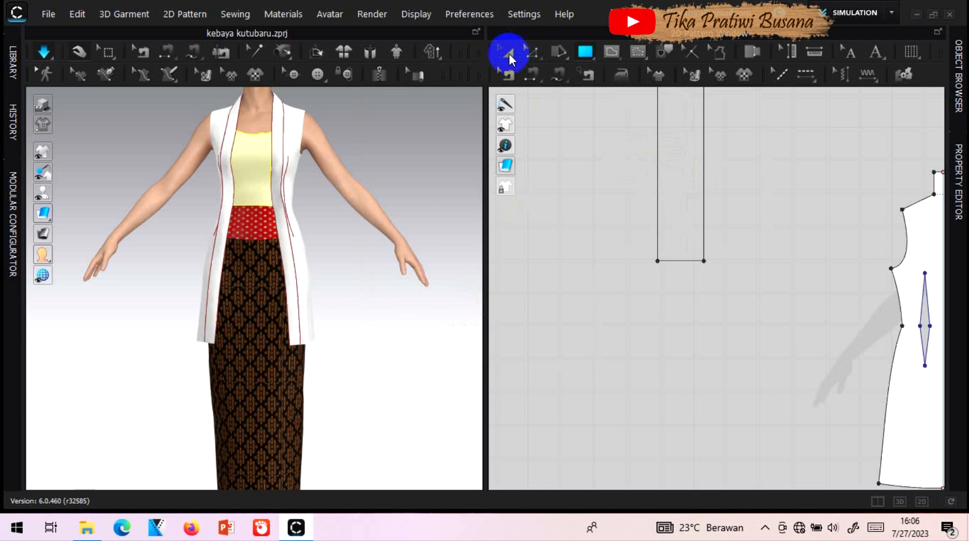
pyautogui.click(509, 54)
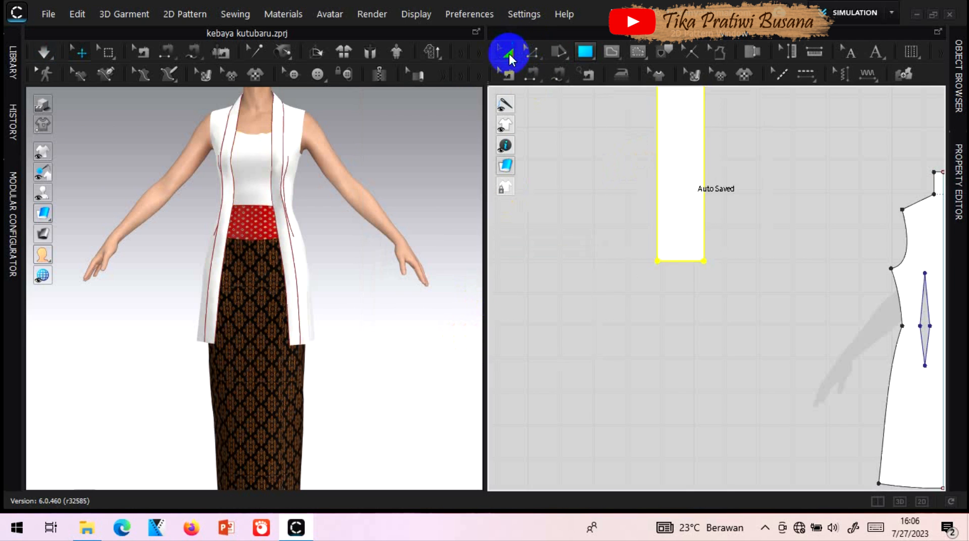
pyautogui.moveTo(687, 123); pyautogui.dragTo(684, 185)
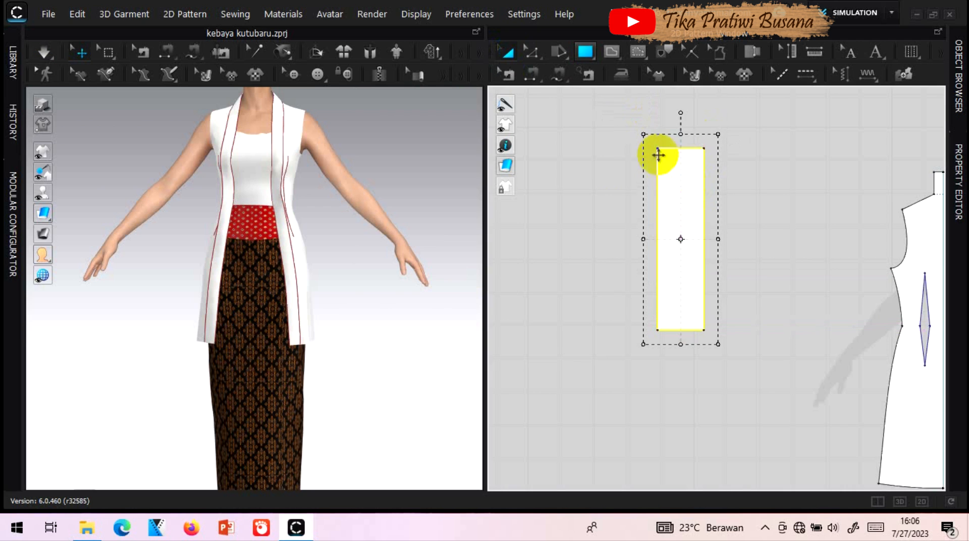
# Split the new rectangle's right edge into two lines, 13 cm above and 42 cm below the added point.
pyautogui.click(535, 52)
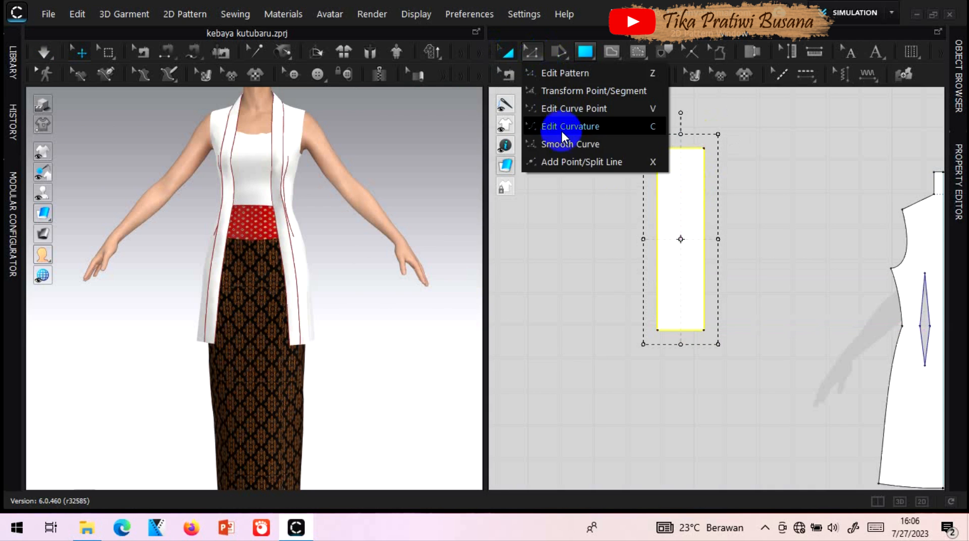
pyautogui.click(563, 162)
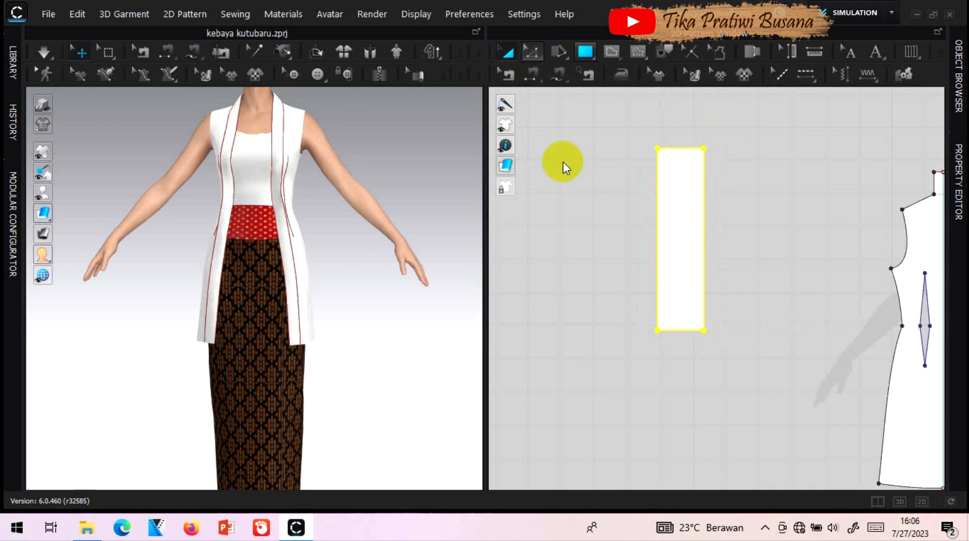
pyautogui.click(705, 171)
pyautogui.click(532, 52)
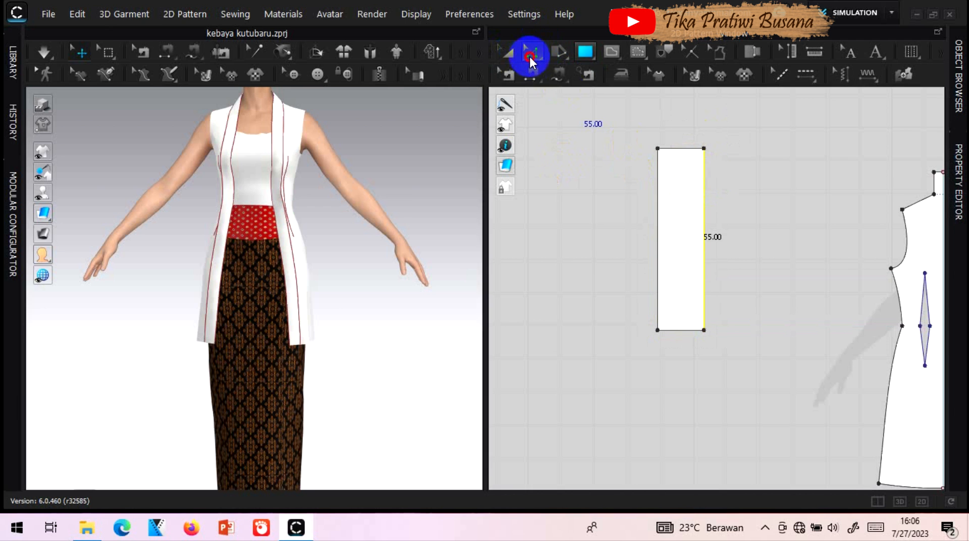
pyautogui.click(551, 160)
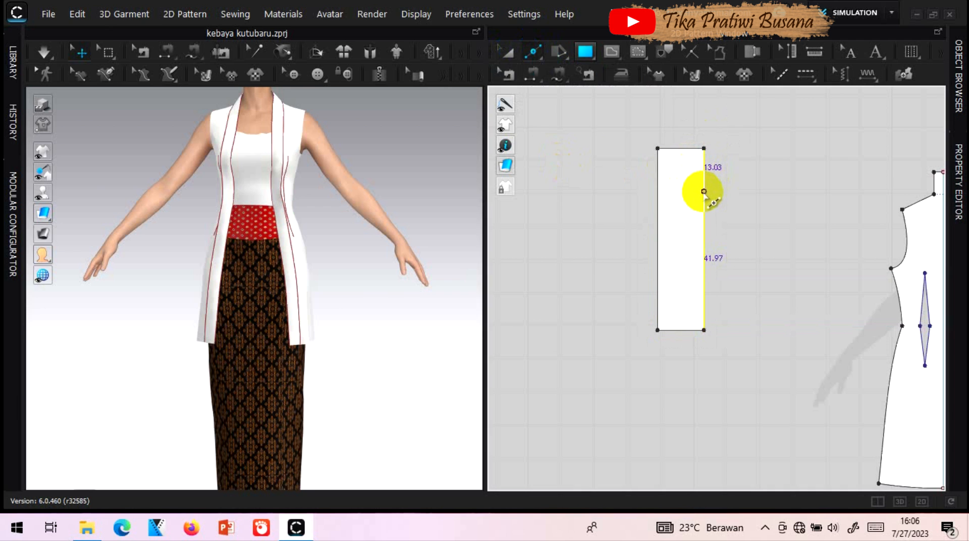
pyautogui.rightClick(704, 191)
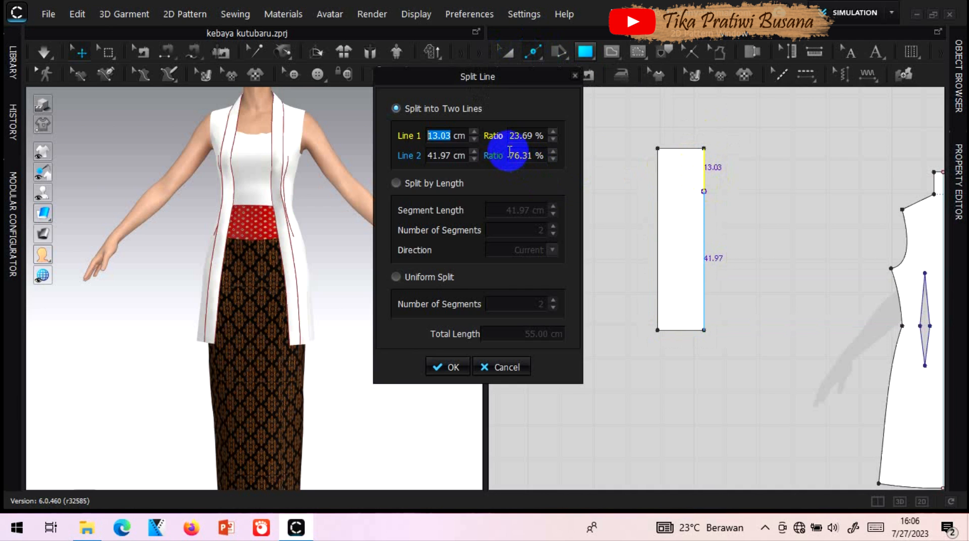
pyautogui.write('13')
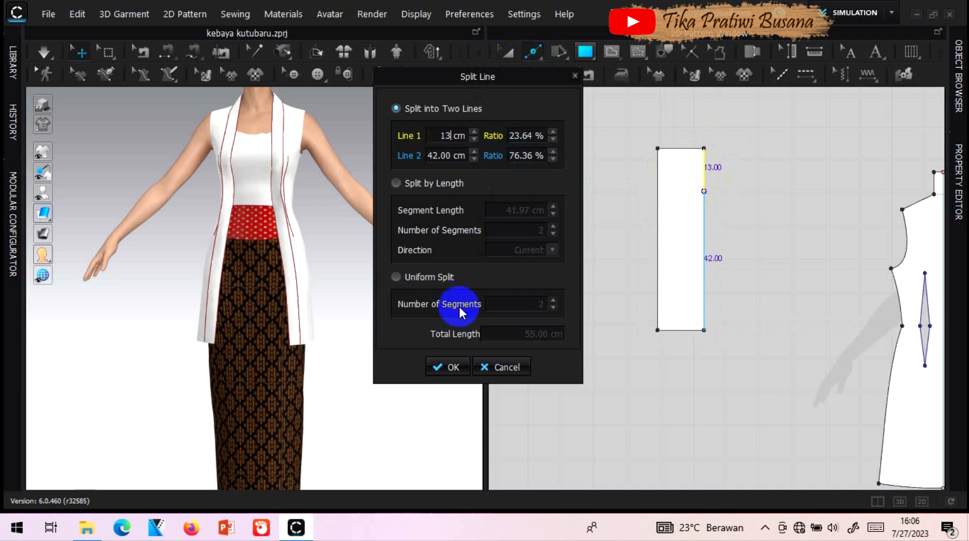
pyautogui.click(446, 367)
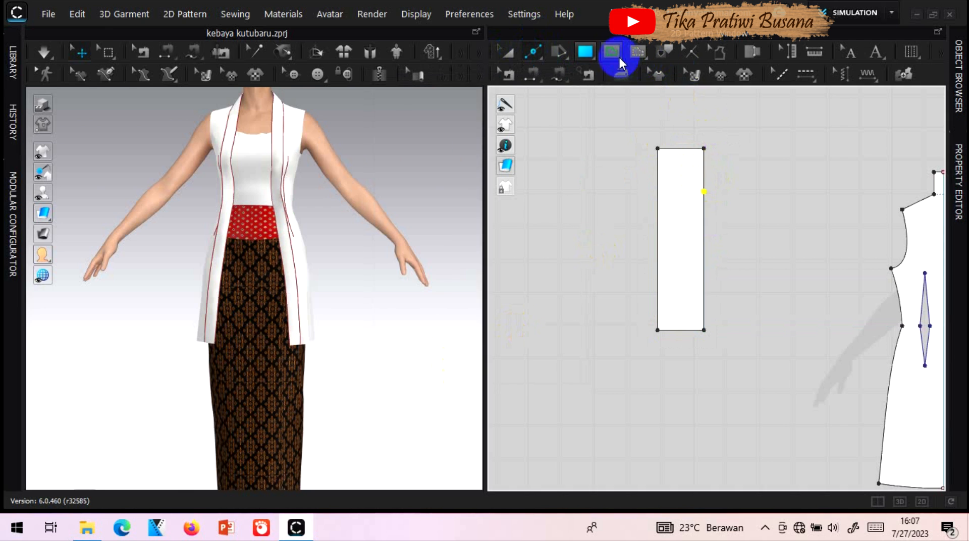
# Draw a straight internal line across the new rectangle from its upper-left corner to the added point on the right edge.
pyautogui.click(616, 60)
pyautogui.click(626, 71)
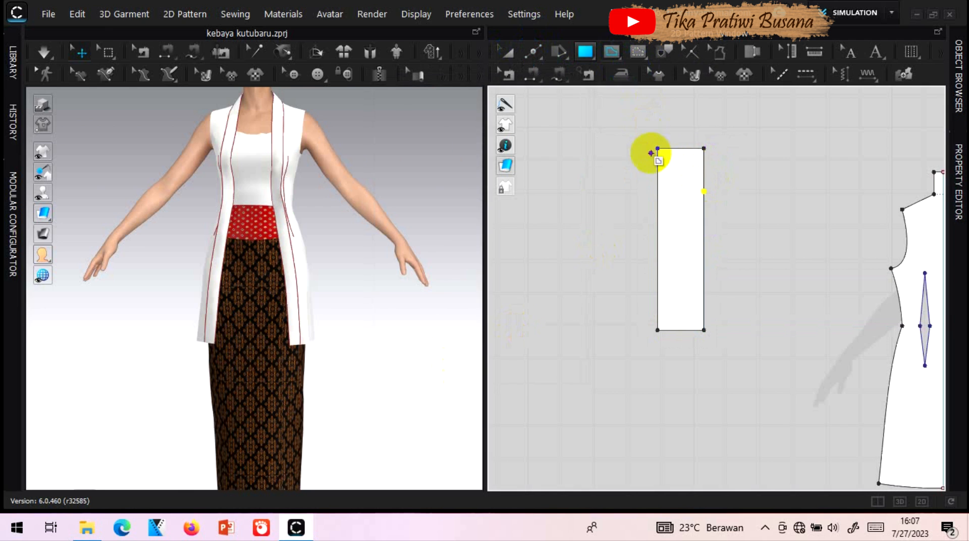
pyautogui.click(657, 148)
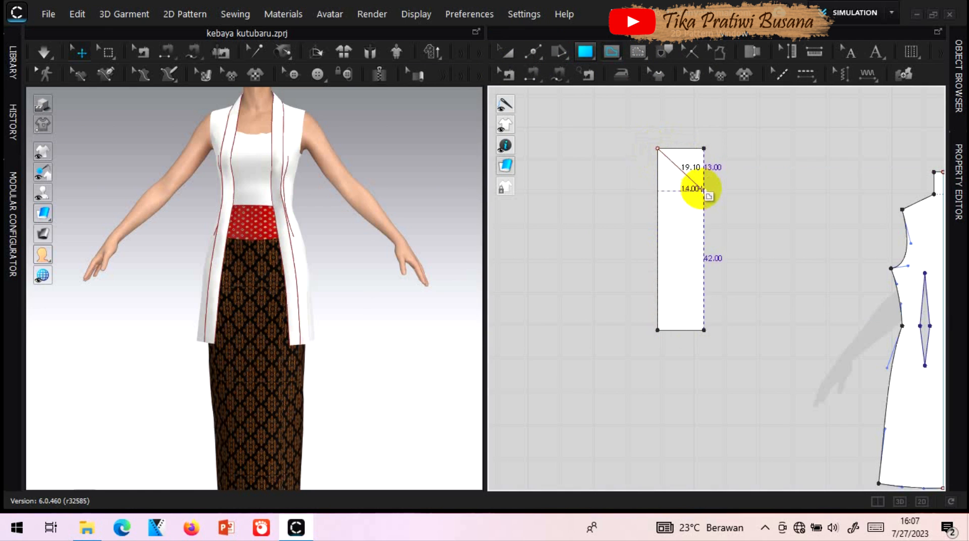
pyautogui.doubleClick(703, 191)
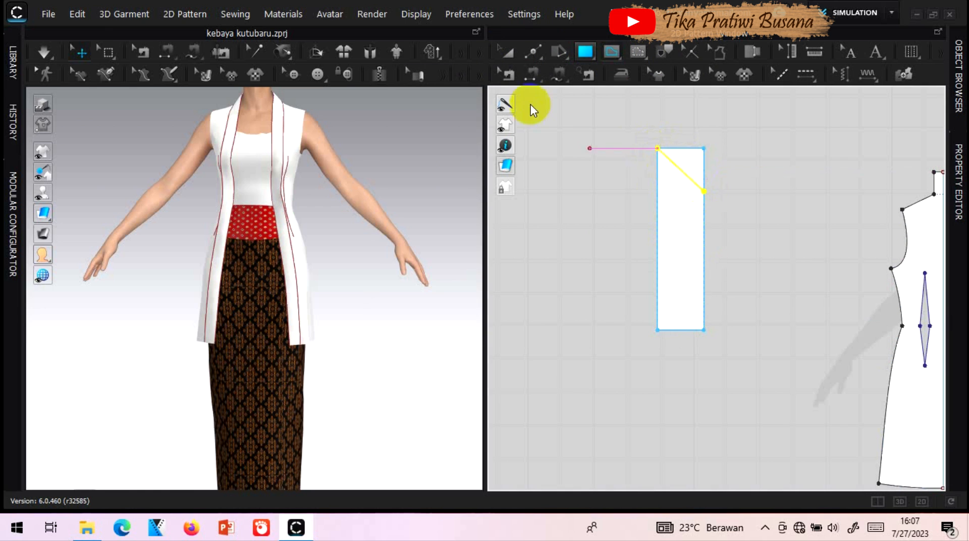
# Cut the rectangle along the diagonal internal line and delete the upper triangular piece.
pyautogui.click(508, 51)
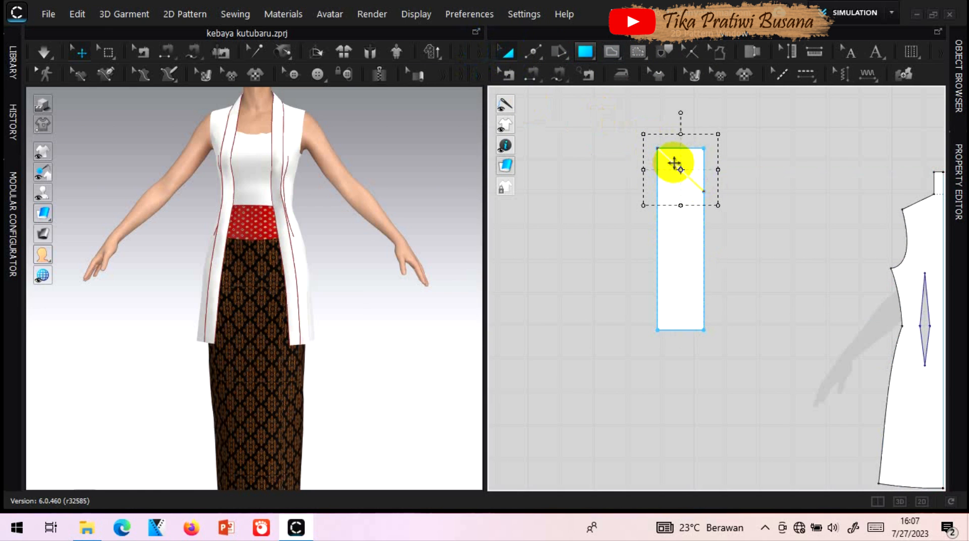
pyautogui.rightClick(675, 165)
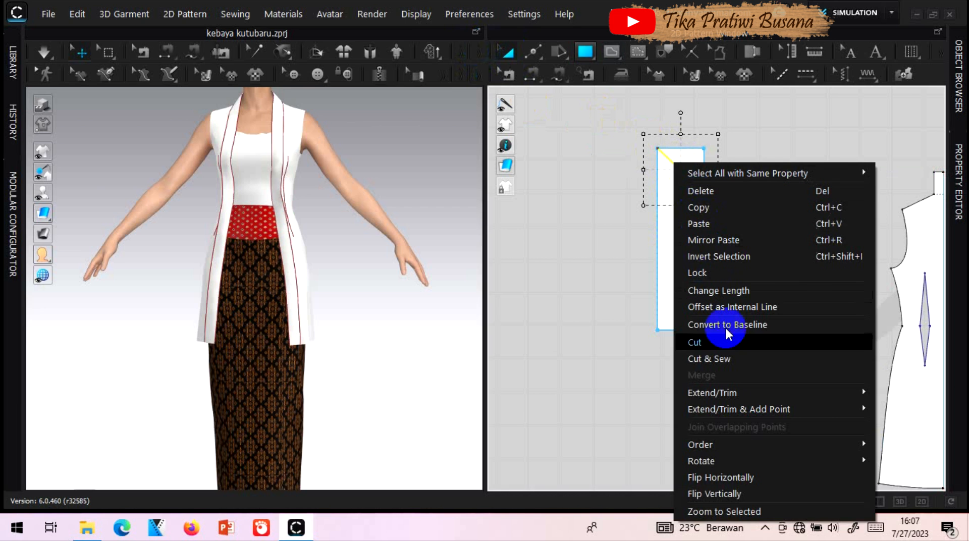
pyautogui.click(732, 345)
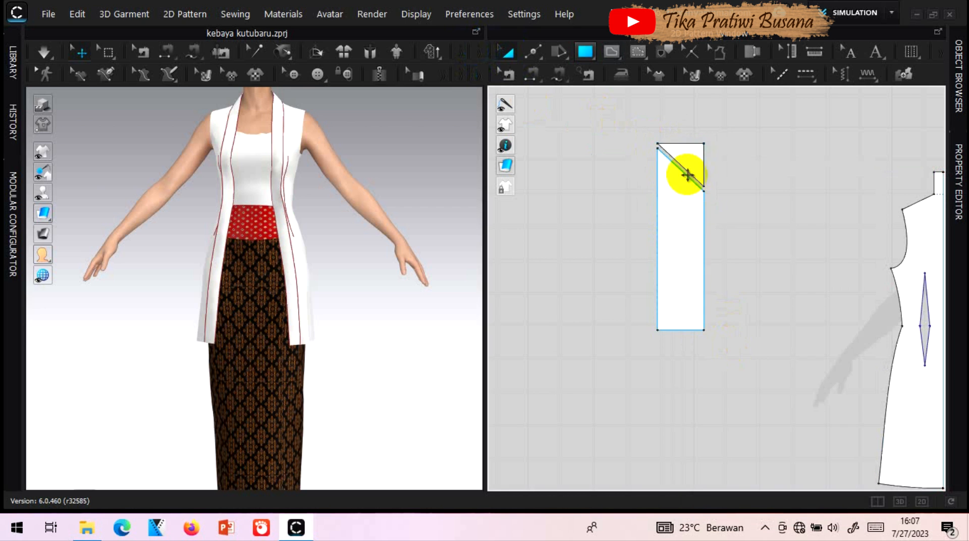
pyautogui.press('Delete')
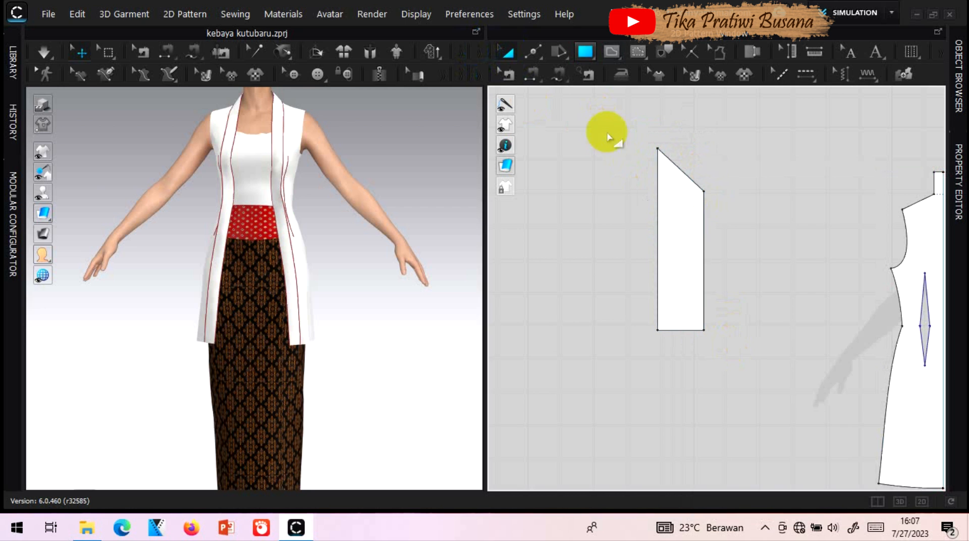
# Shape the slanted top edge into an S-shaped sleeve cap about 20.3 cm long, bulging outward near the top and dipping inward lower down.
pyautogui.click(535, 58)
pyautogui.moveTo(535, 58); pyautogui.dragTo(578, 109)
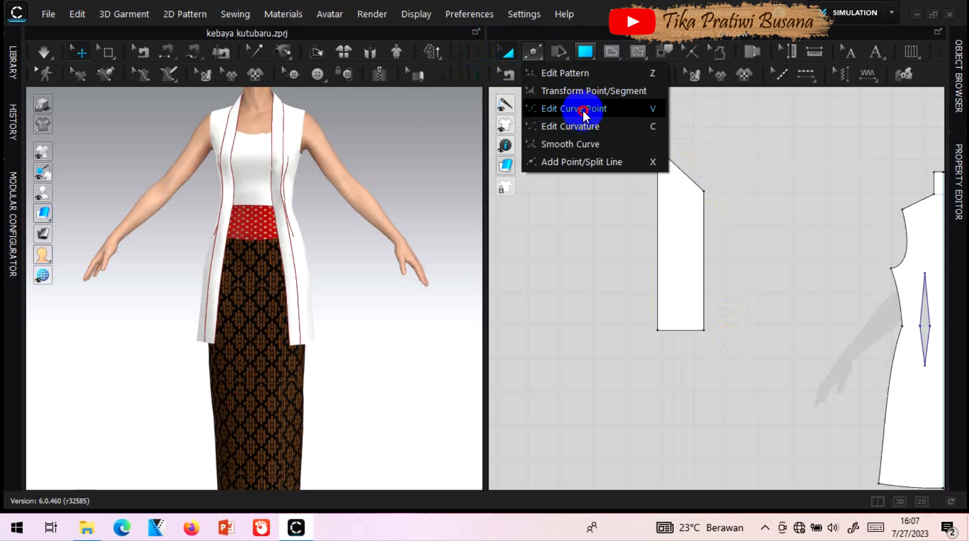
pyautogui.click(583, 110)
pyautogui.scroll(5, 727, 116)
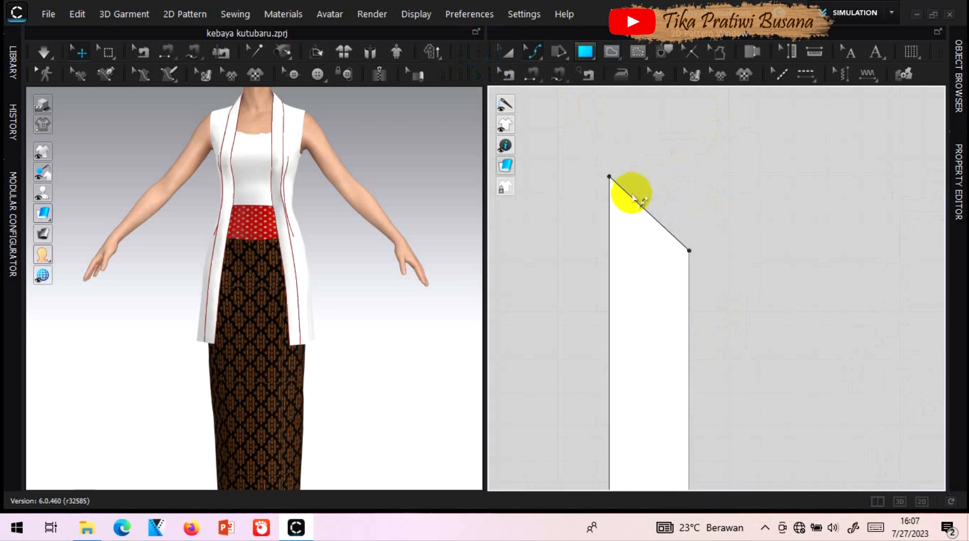
pyautogui.moveTo(627, 193); pyautogui.dragTo(637, 180)
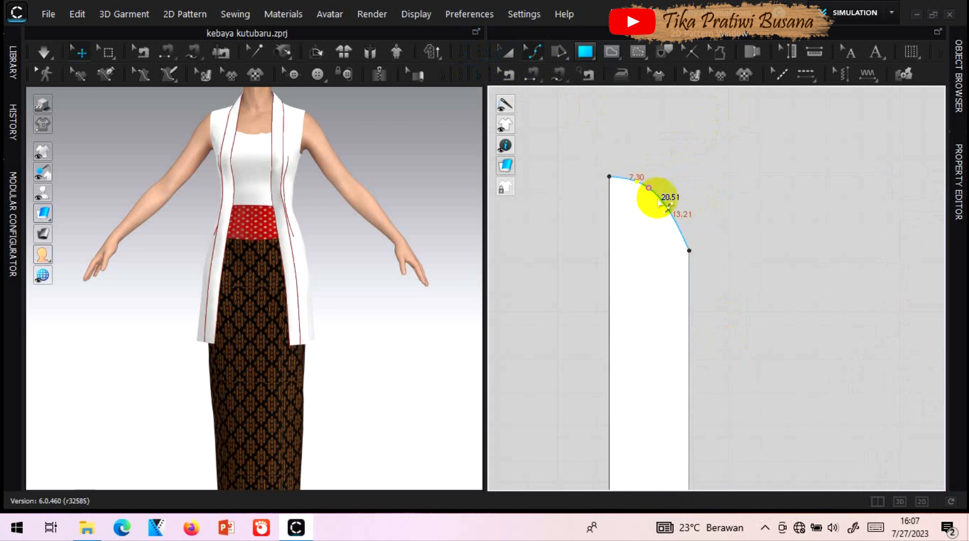
pyautogui.moveTo(674, 224); pyautogui.dragTo(673, 229)
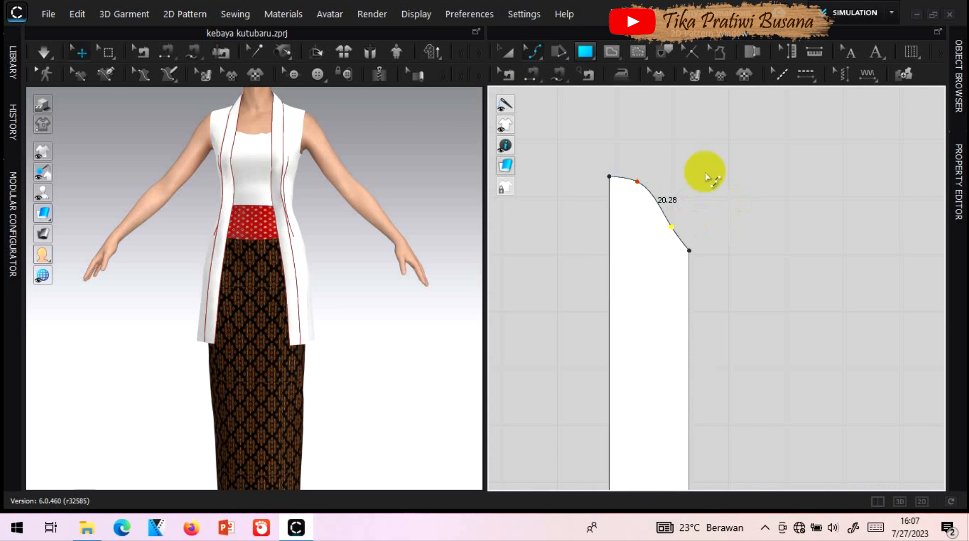
# Move the corner at the sleeve cap's lower end slightly outward, making the cap curve about 21.1 cm long.
pyautogui.click(511, 51)
pyautogui.scroll(-3, 735, 267)
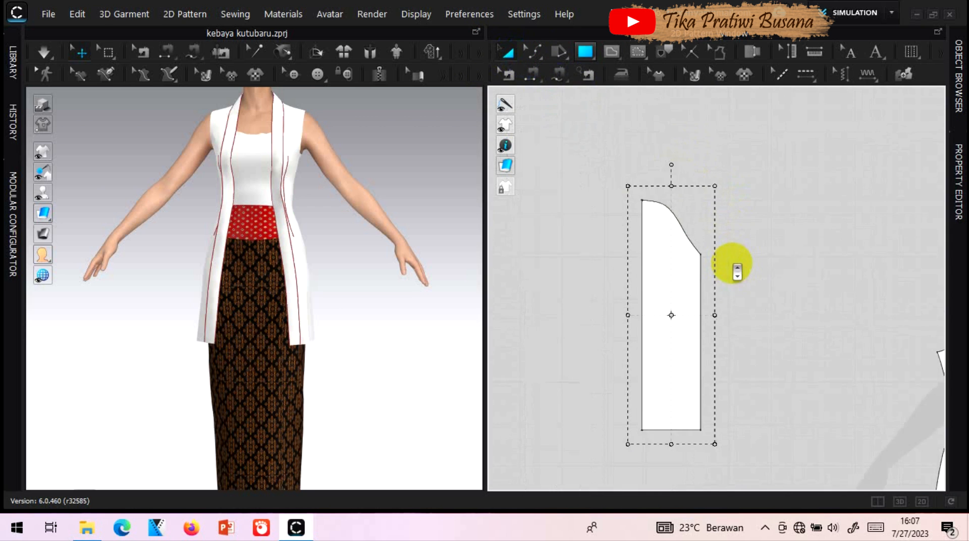
pyautogui.scroll(2, 713, 295)
pyautogui.click(705, 234)
pyautogui.click(538, 51)
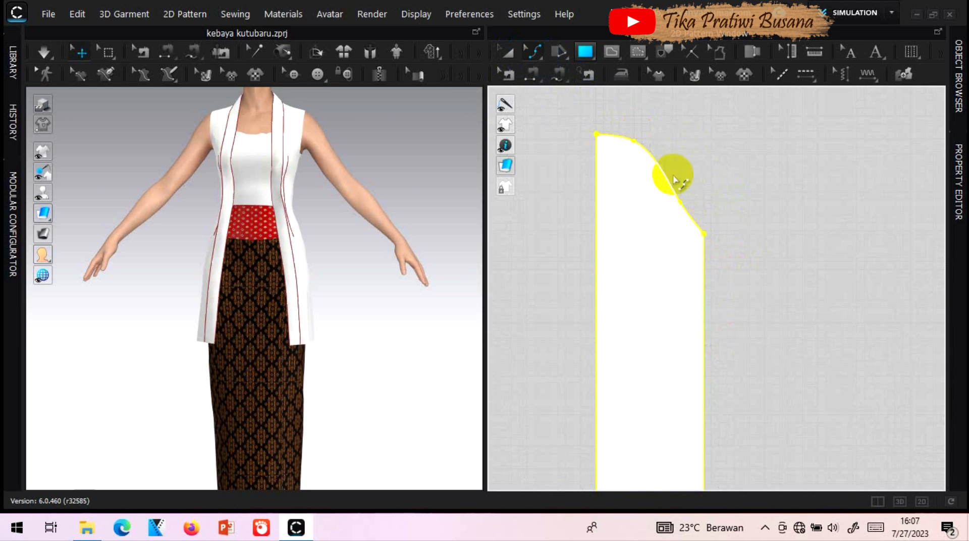
pyautogui.click(704, 235)
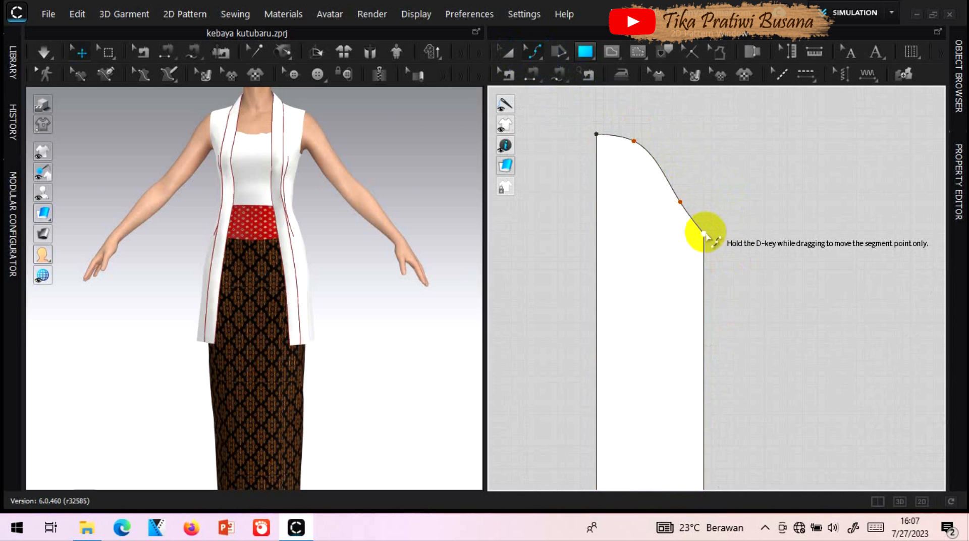
pyautogui.moveTo(705, 234); pyautogui.dragTo(714, 238)
pyautogui.scroll(2, 671, 271)
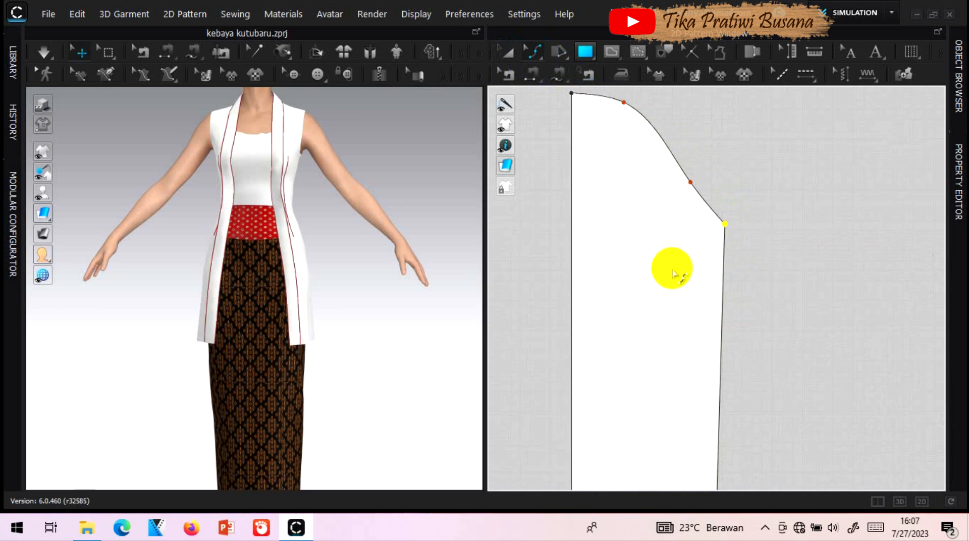
pyautogui.scroll(-4, 677, 275)
# Shorten the half sleeve's bottom edge to 12 cm with direction End.
pyautogui.moveTo(532, 52); pyautogui.dragTo(534, 71)
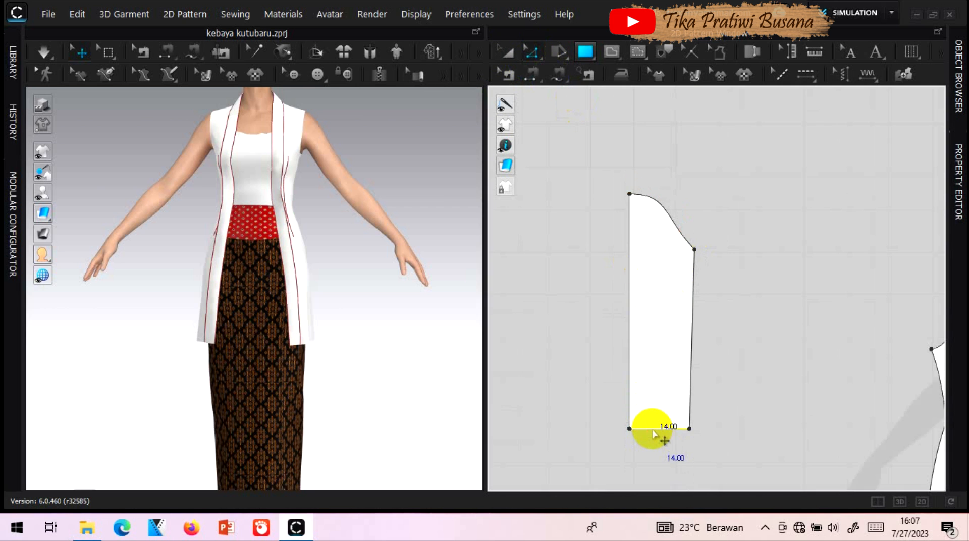
pyautogui.rightClick(654, 433)
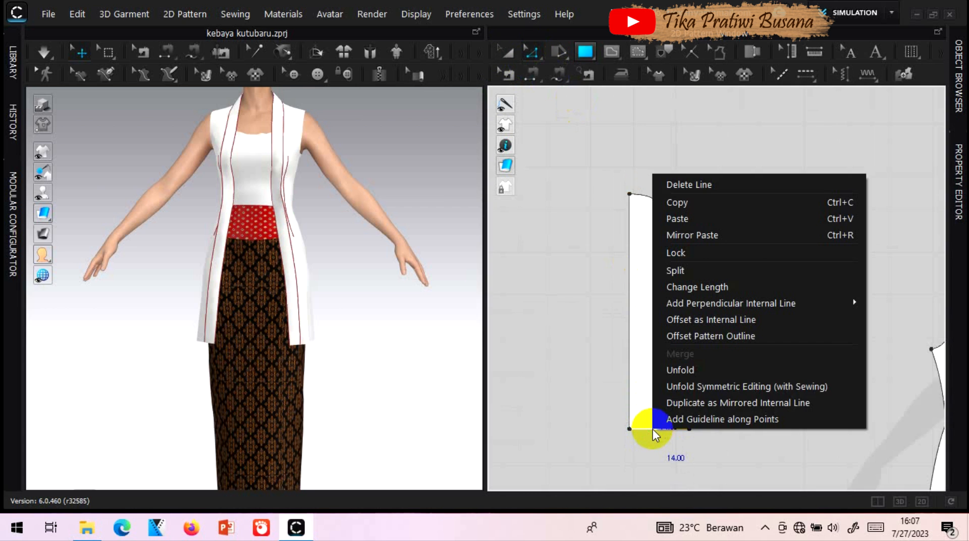
pyautogui.click(709, 287)
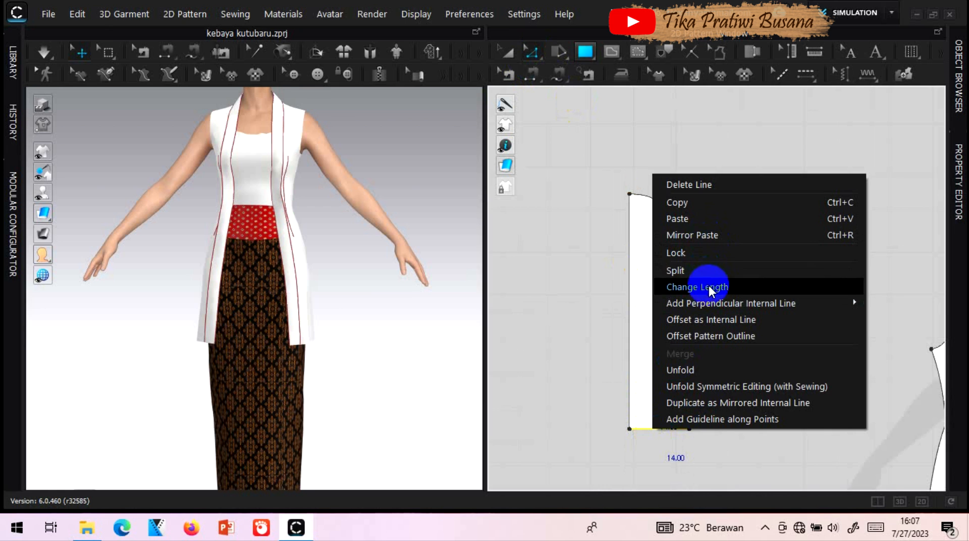
pyautogui.click(517, 210)
pyautogui.write('12')
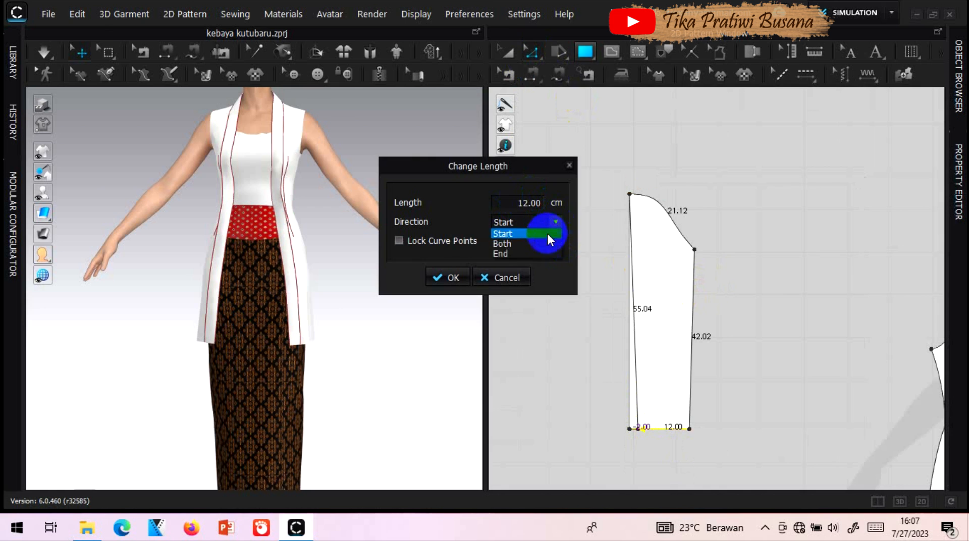
pyautogui.click(533, 252)
pyautogui.click(452, 278)
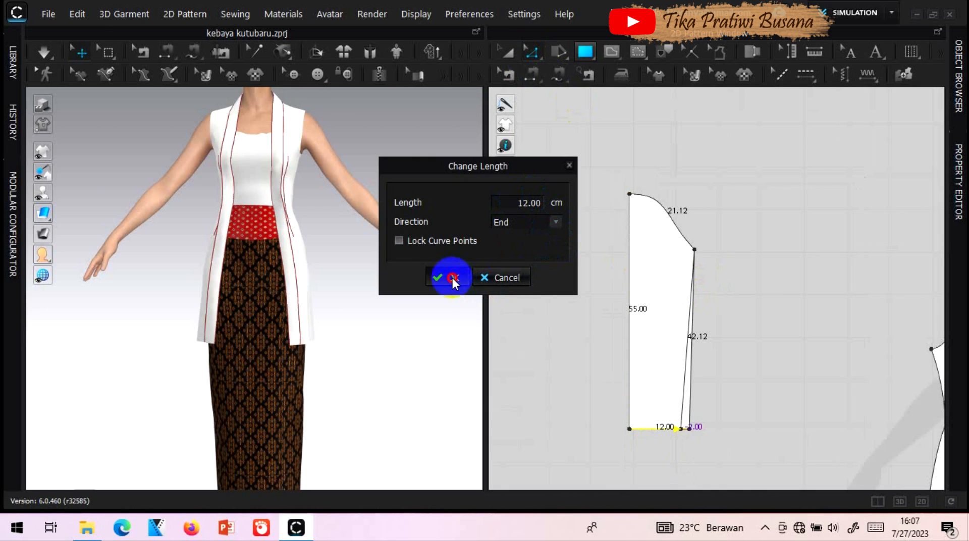
# Unfold the half sleeve along its straight 55 cm edge to make a full symmetrical sleeve.
pyautogui.click(509, 52)
pyautogui.click(627, 235)
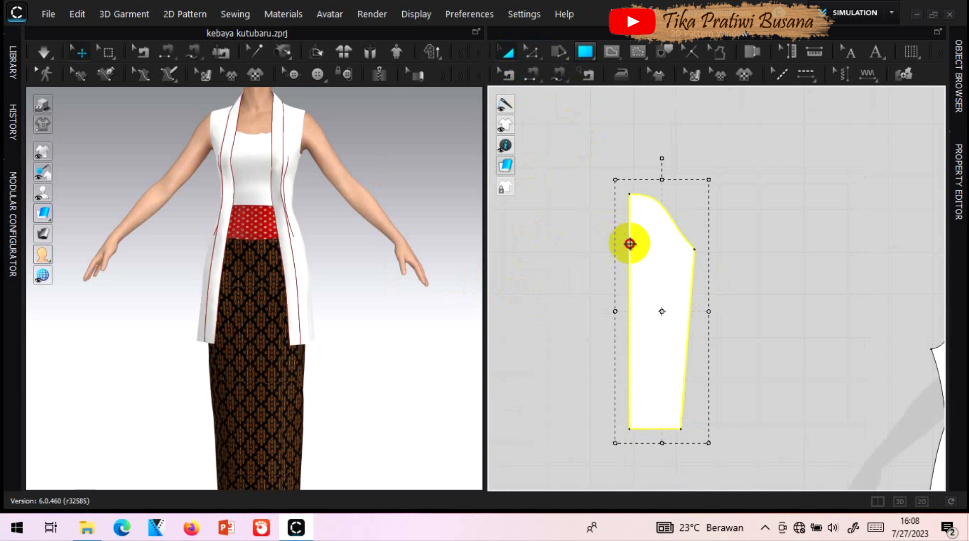
pyautogui.moveTo(534, 55); pyautogui.dragTo(538, 69)
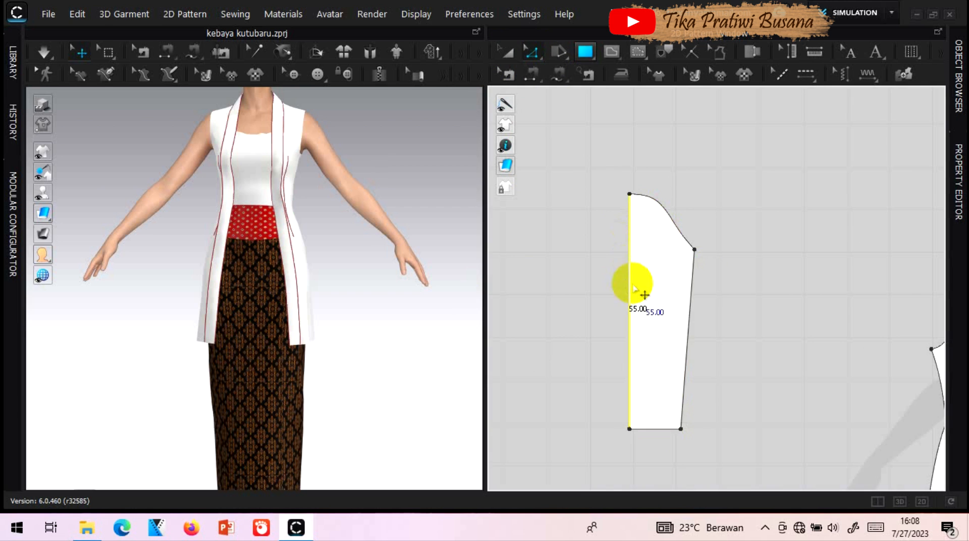
pyautogui.click(556, 76)
pyautogui.moveTo(532, 54); pyautogui.dragTo(556, 78)
pyautogui.rightClick(631, 288)
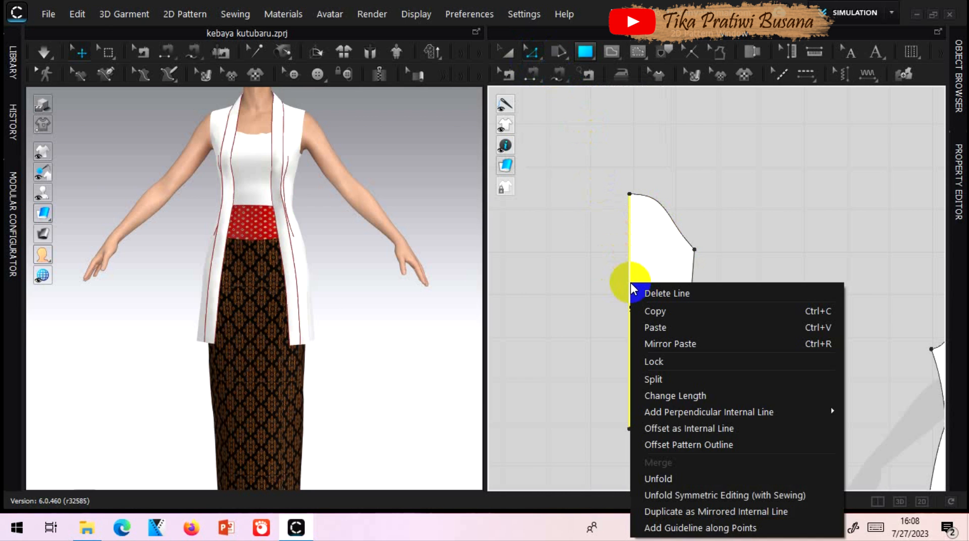
pyautogui.click(680, 479)
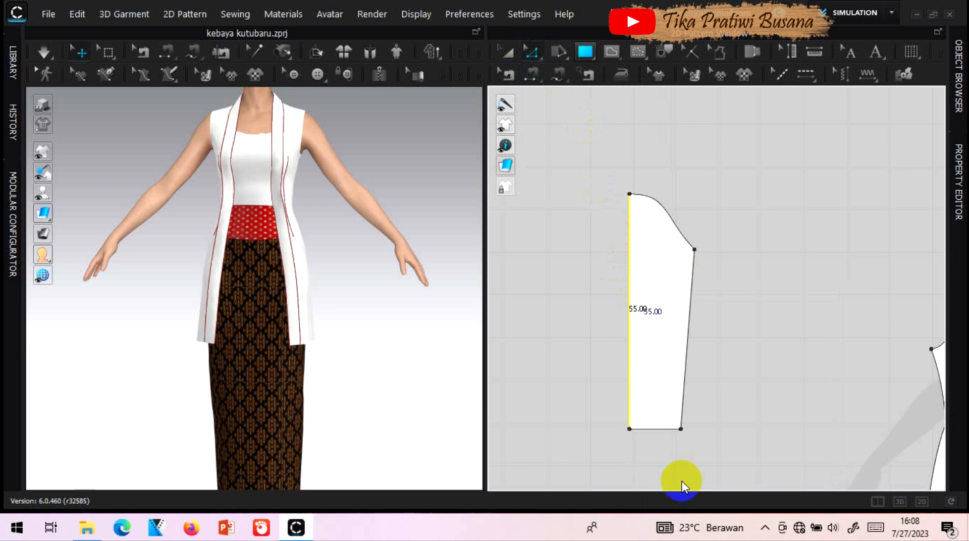
pyautogui.click(500, 56)
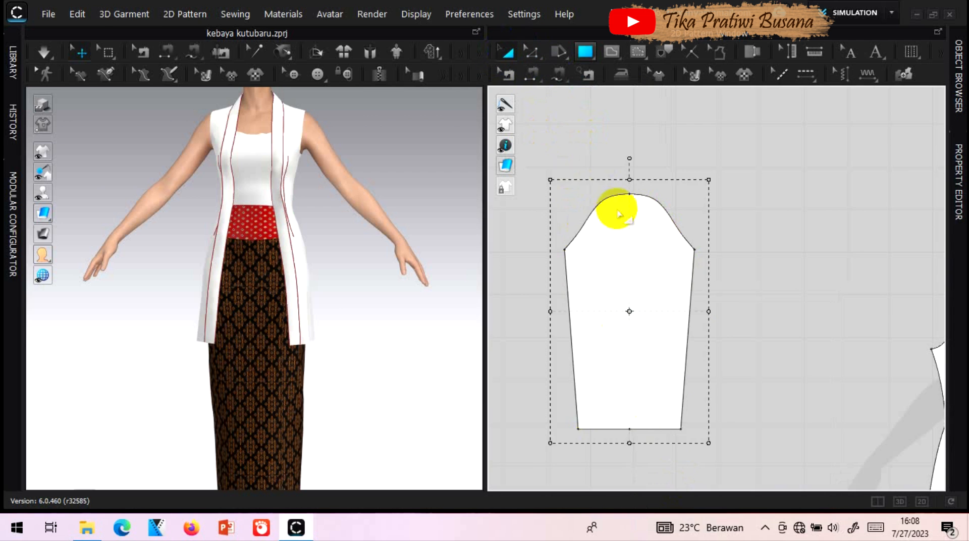
# Copy the full sleeve and paste the duplicate on the far side of the back bodice.
pyautogui.scroll(-5, 682, 303)
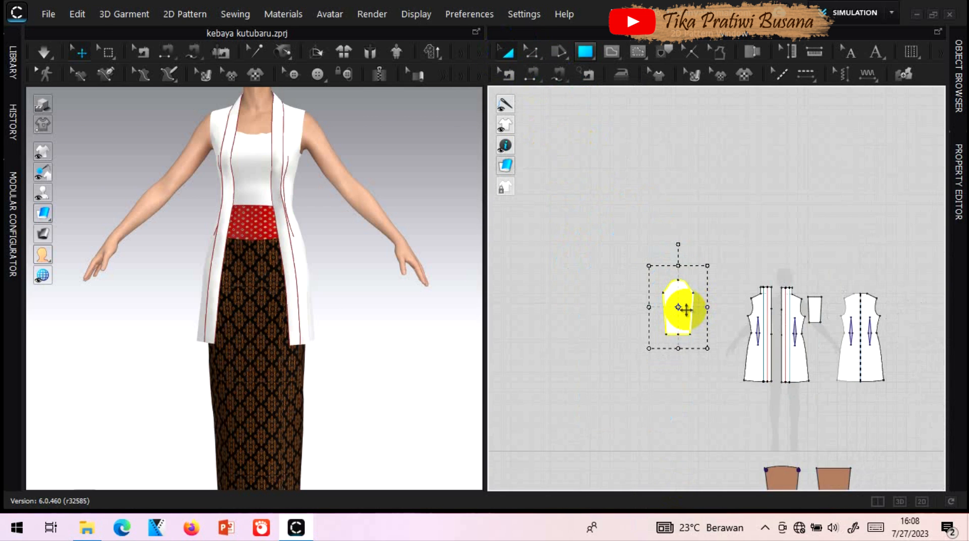
pyautogui.rightClick(686, 310)
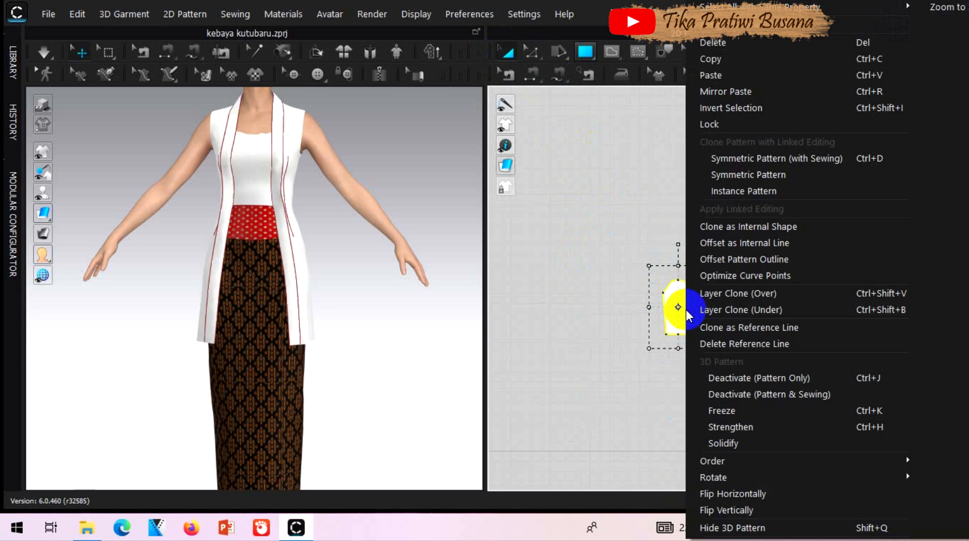
pyautogui.click(746, 59)
pyautogui.rightClick(899, 286)
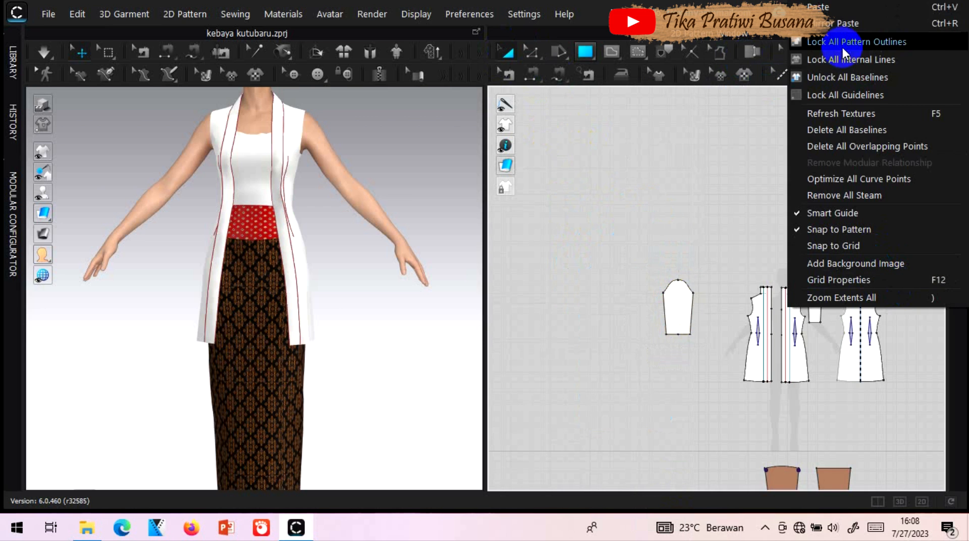
pyautogui.click(843, 10)
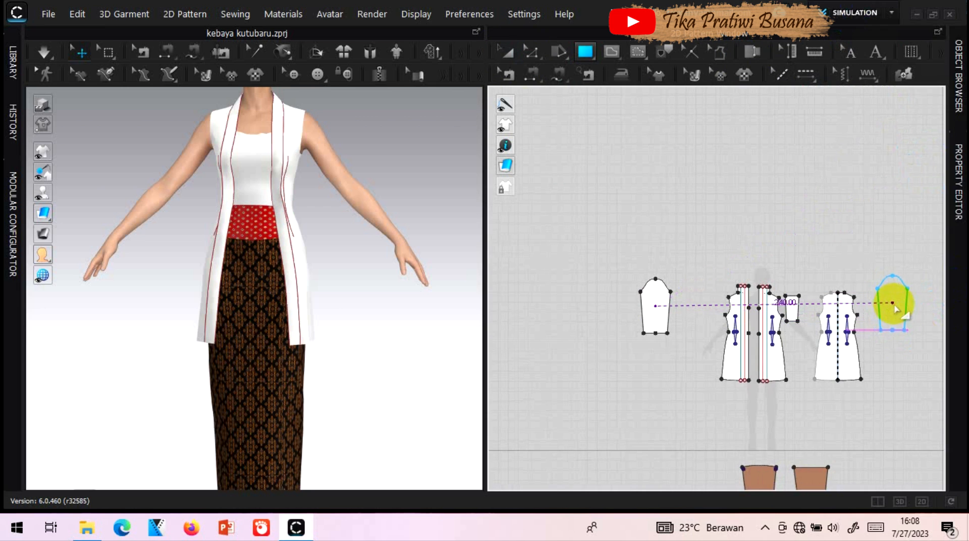
pyautogui.click(897, 305)
# Show the avatar's arrangement points and place the duplicate sleeve on the avatar's left arm.
pyautogui.scroll(-3, 323, 197)
pyautogui.scroll(-3, 324, 197)
pyautogui.moveTo(43, 195)
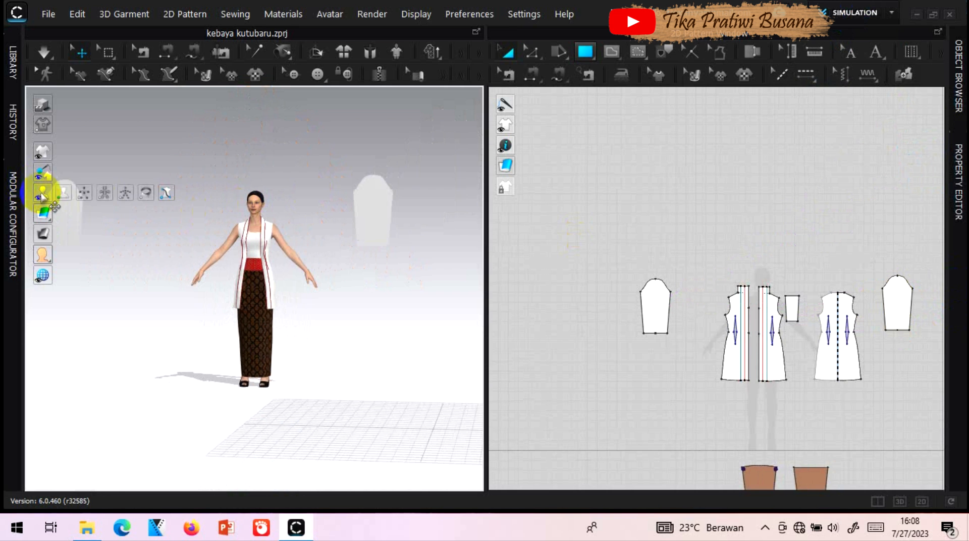
pyautogui.click(85, 196)
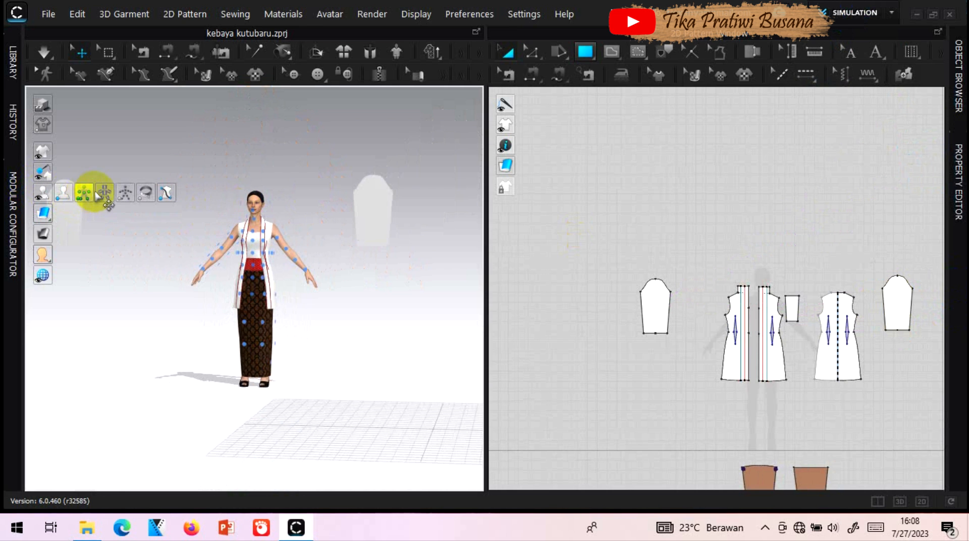
pyautogui.moveTo(453, 218); pyautogui.dragTo(369, 225, button='right')
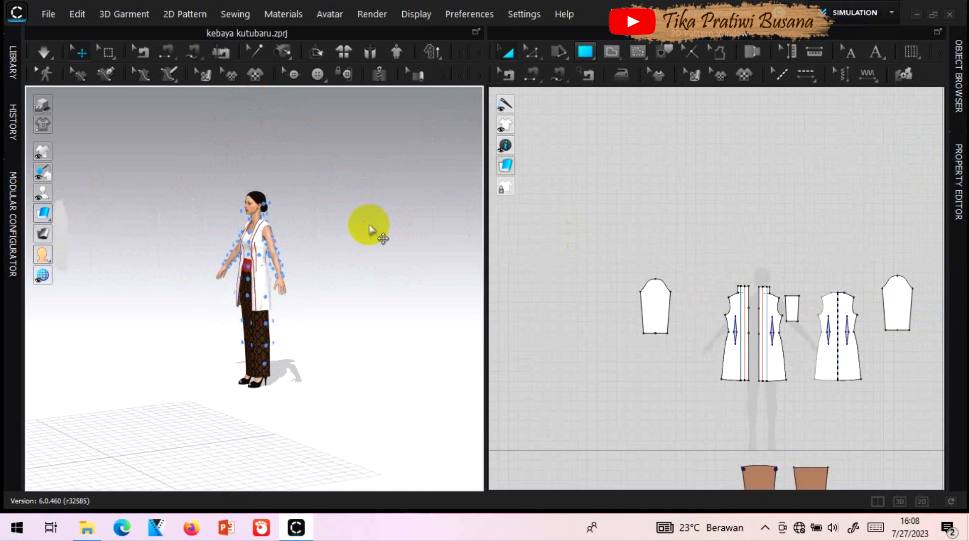
pyautogui.click(93, 242)
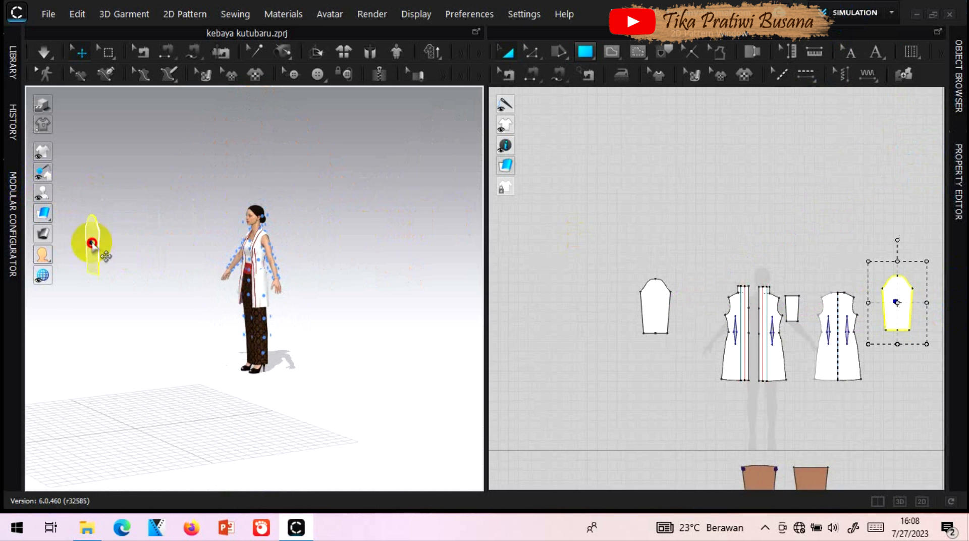
pyautogui.click(271, 254)
# Arrange the original sleeve on the avatar's right arm and return to the front view.
pyautogui.moveTo(324, 243); pyautogui.dragTo(492, 272, button='right')
pyautogui.click(83, 230)
pyautogui.click(233, 257)
pyautogui.click(382, 226)
pyautogui.press('2')
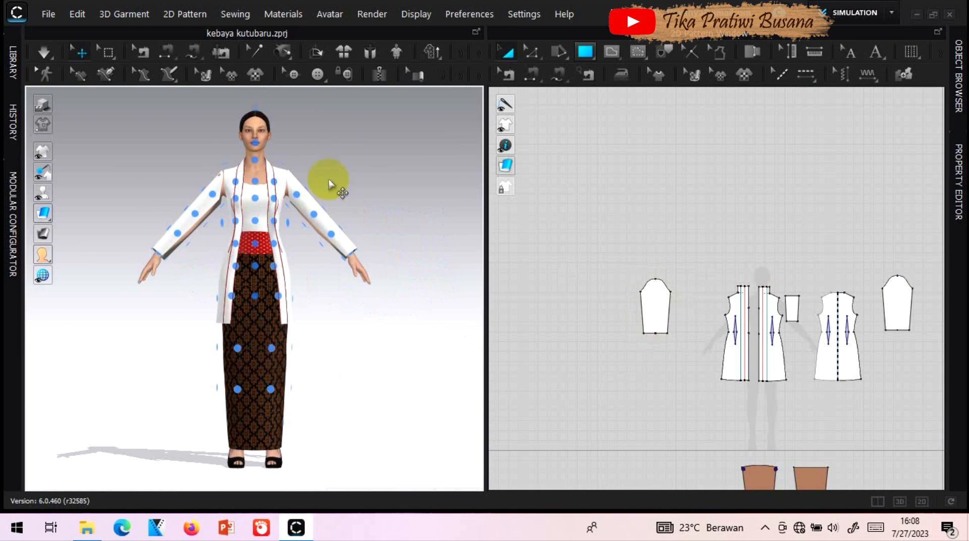
pyautogui.scroll(3, 805, 255)
pyautogui.scroll(-3, 843, 293)
pyautogui.scroll(3, 916, 374)
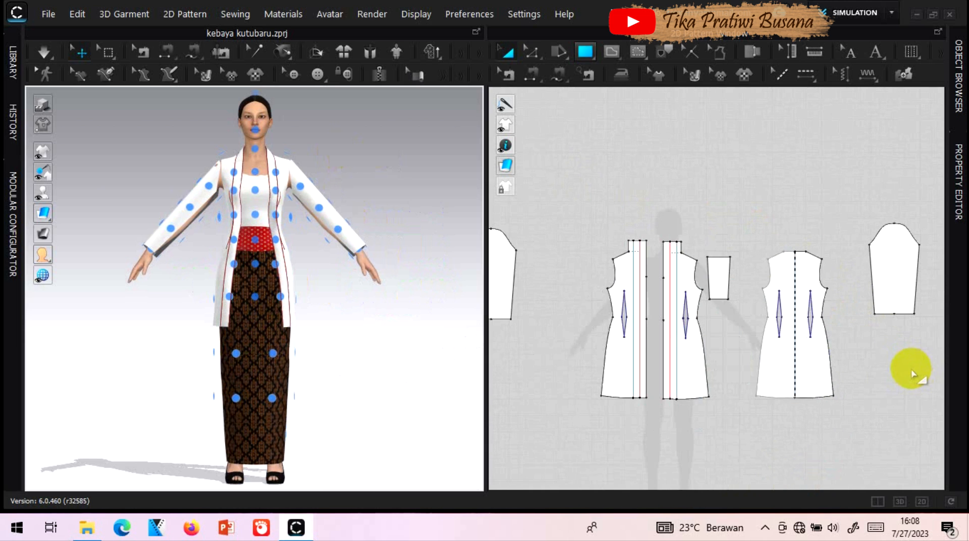
# Move the two sleeve patterns closer to the bodice, one beside the front pieces and one beside the back piece.
pyautogui.moveTo(495, 258); pyautogui.dragTo(570, 291)
pyautogui.moveTo(881, 278); pyautogui.dragTo(862, 289)
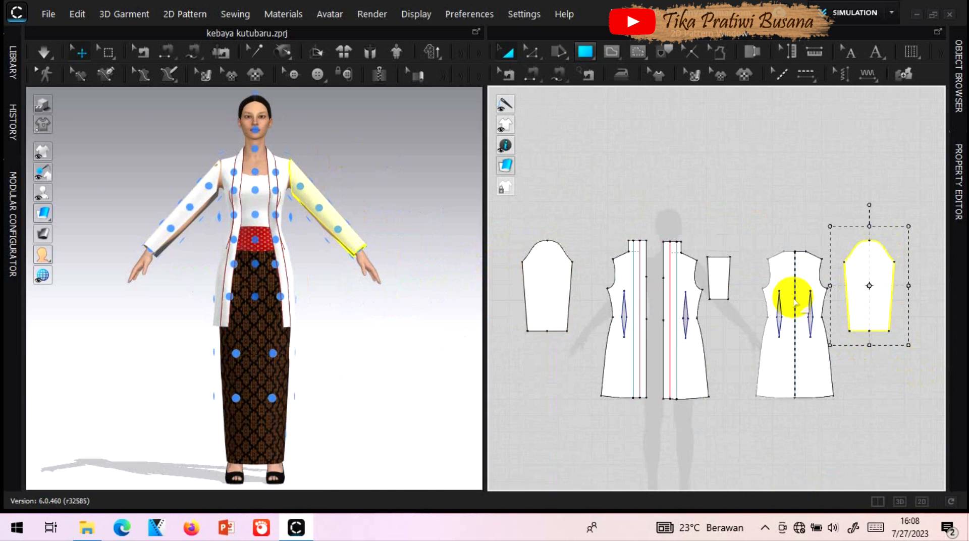
pyautogui.moveTo(543, 289); pyautogui.dragTo(572, 297)
# Sew the two halves of the avatar's right sleeve cap to the matching front and back bodice armholes.
pyautogui.scroll(3, 752, 188)
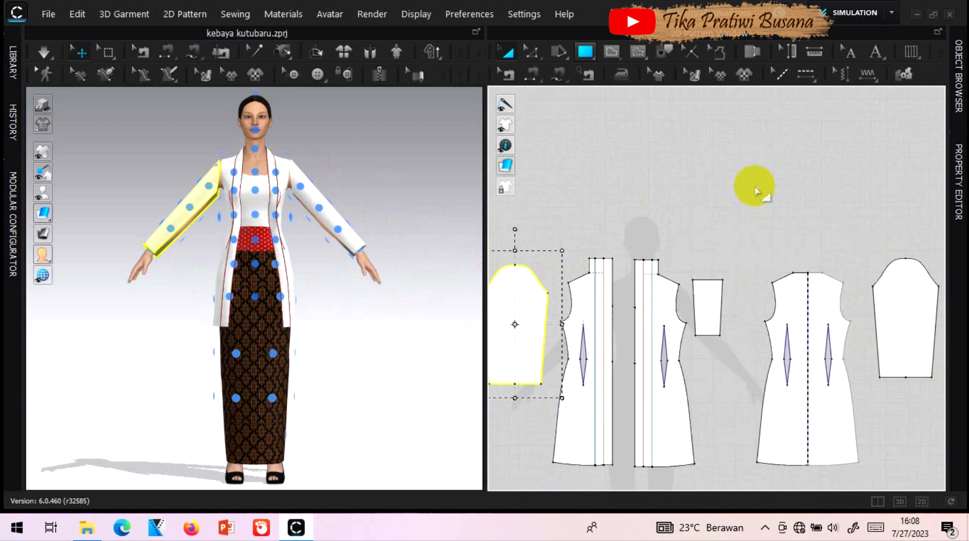
pyautogui.scroll(-2, 570, 328)
pyautogui.scroll(3, 508, 361)
pyautogui.scroll(-2, 507, 355)
pyautogui.click(558, 52)
pyautogui.moveTo(545, 74); pyautogui.dragTo(561, 92)
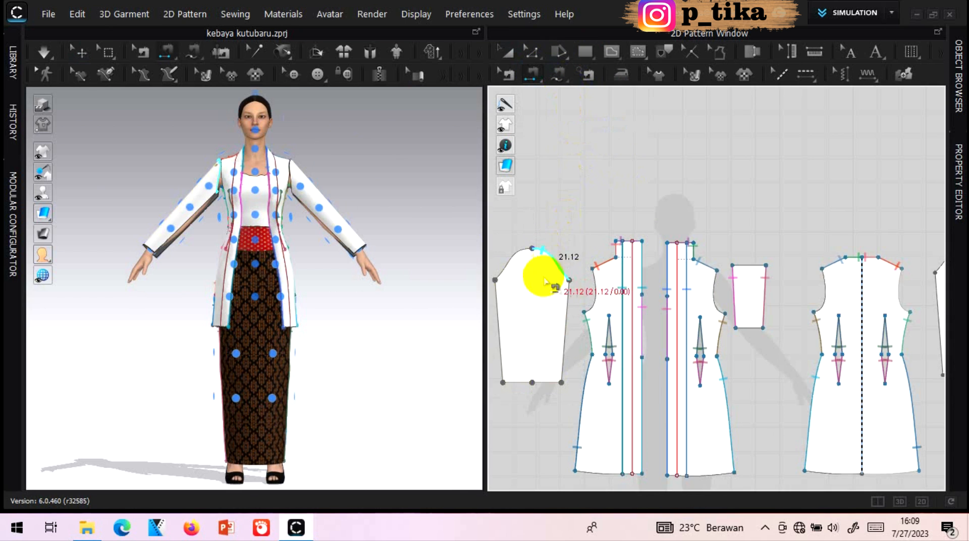
pyautogui.click(555, 255)
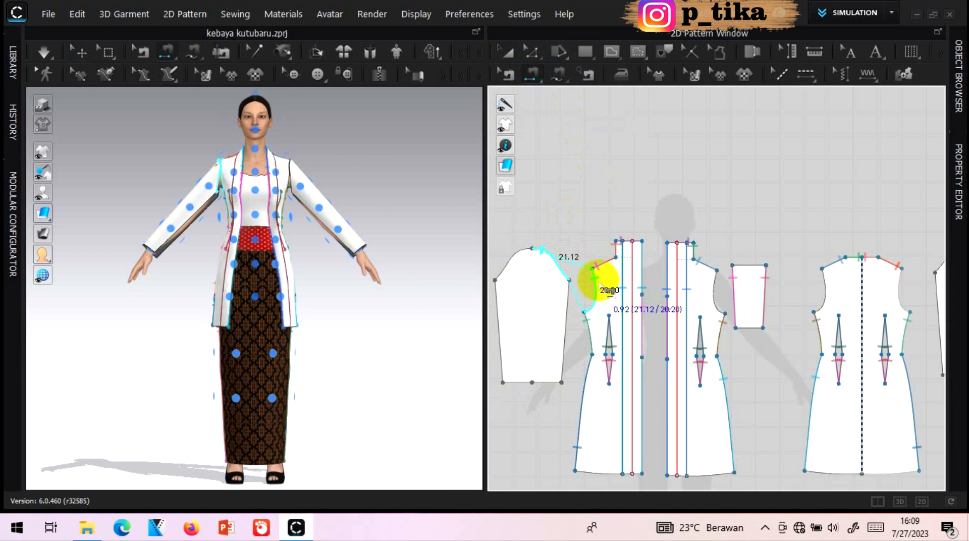
pyautogui.click(599, 282)
pyautogui.click(508, 263)
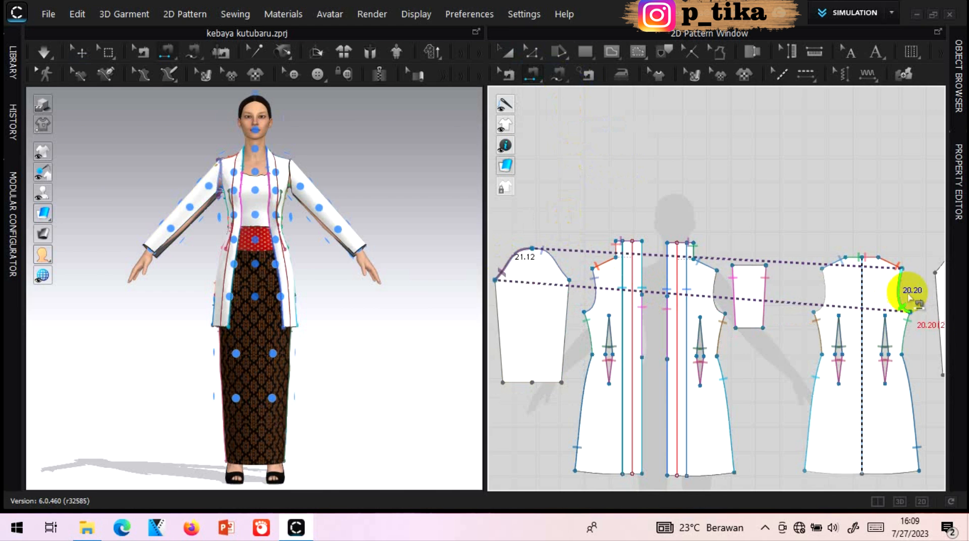
# Sew both halves of the avatar's left sleeve cap to the matching front and back armholes and simulate the garment.
pyautogui.scroll(-3, 916, 283)
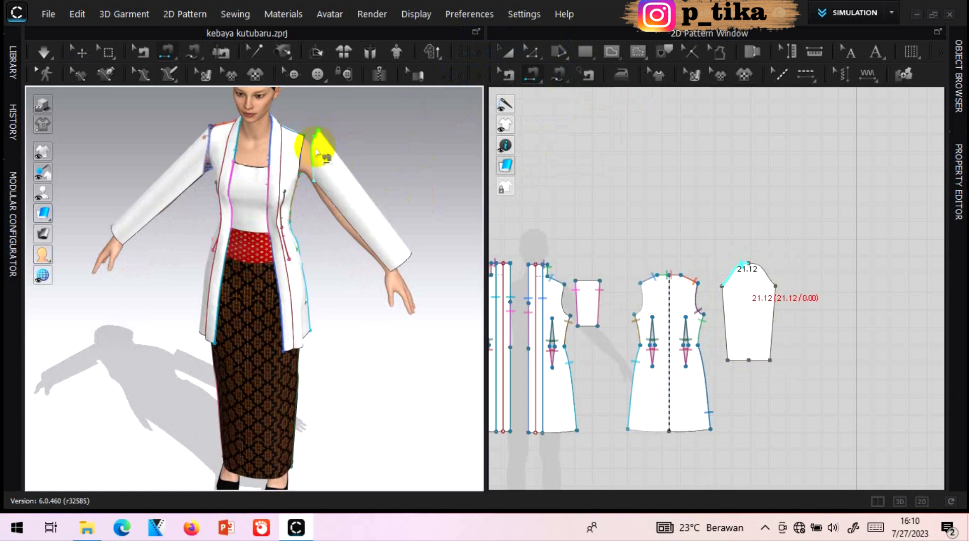
pyautogui.click(316, 149)
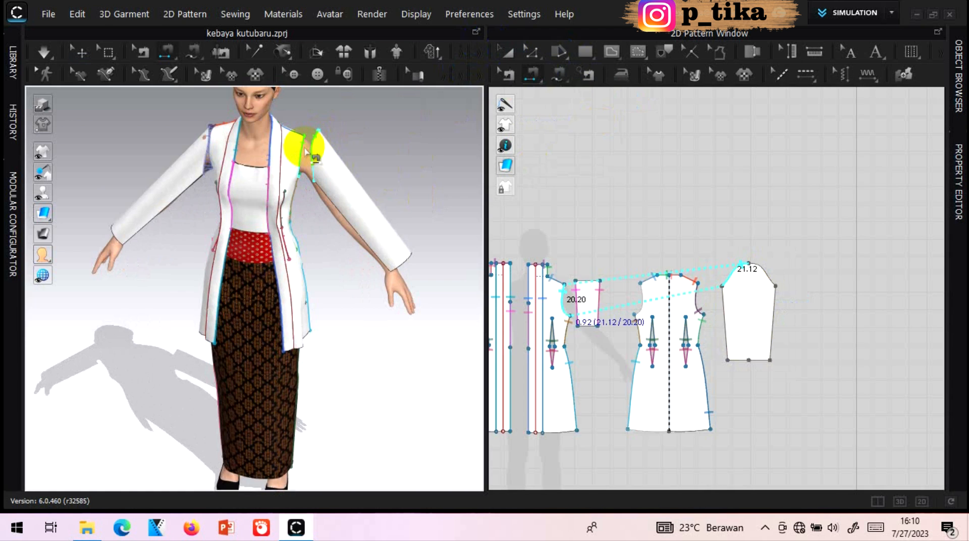
pyautogui.click(306, 150)
pyautogui.moveTo(385, 146); pyautogui.dragTo(136, 138, button='right')
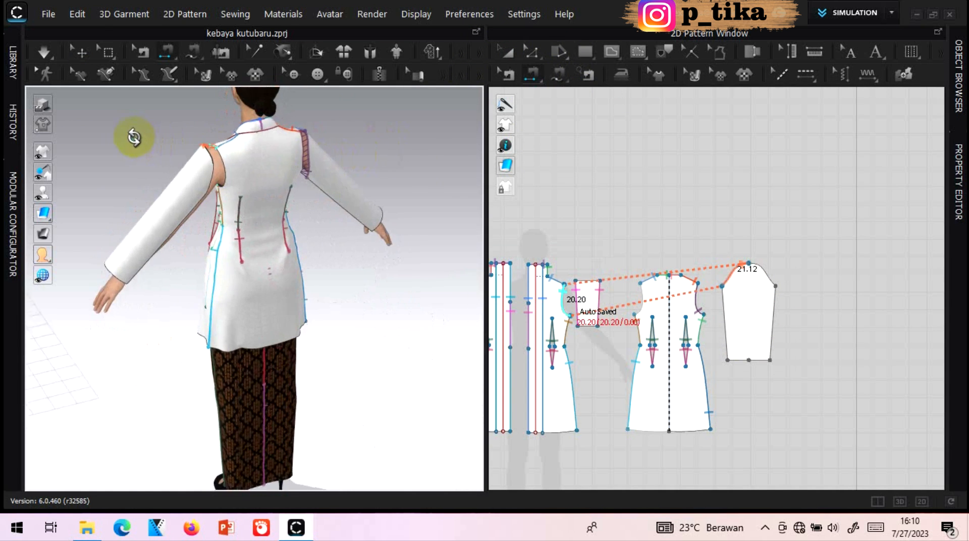
pyautogui.click(218, 157)
pyautogui.click(223, 160)
pyautogui.moveTo(456, 141); pyautogui.dragTo(697, 148, button='right')
pyautogui.click(52, 55)
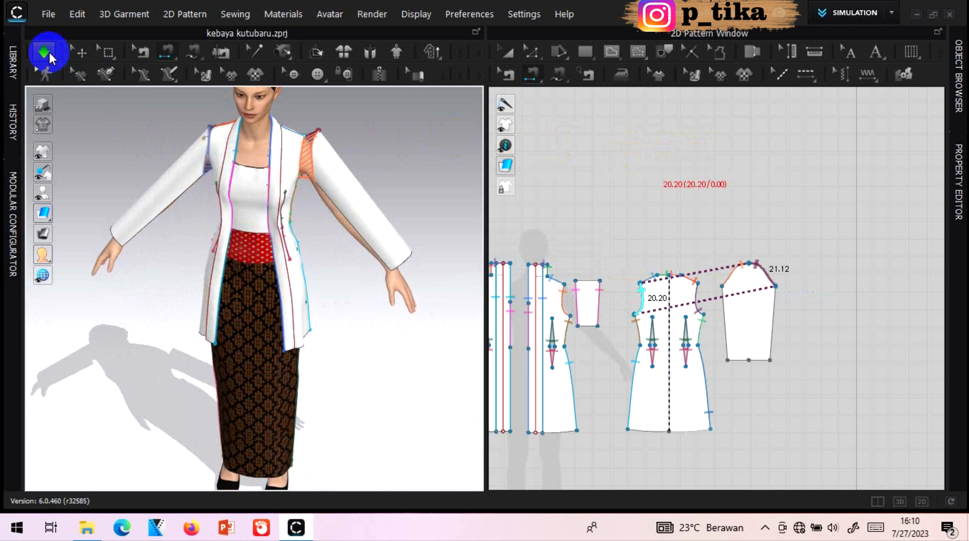
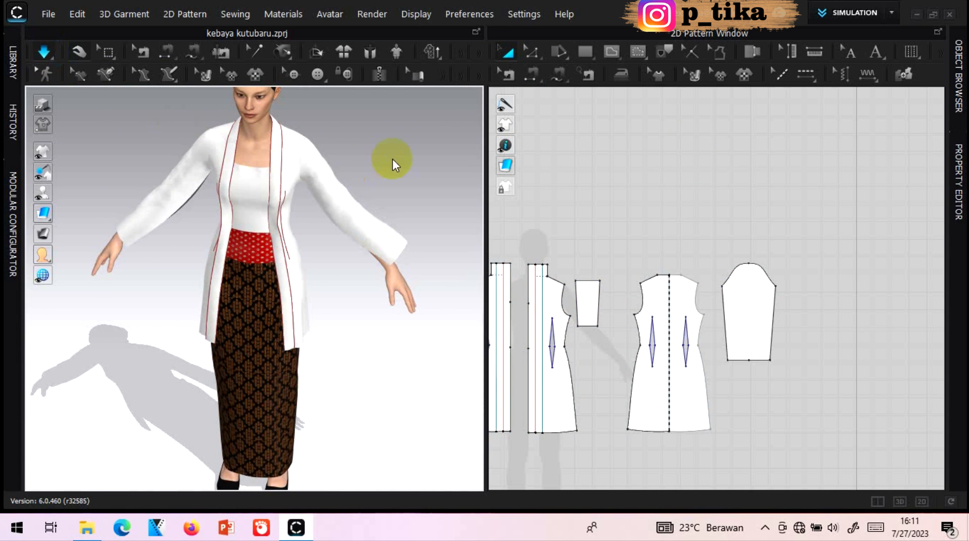
pyautogui.moveTo(410, 147); pyautogui.dragTo(427, 126, button='right')
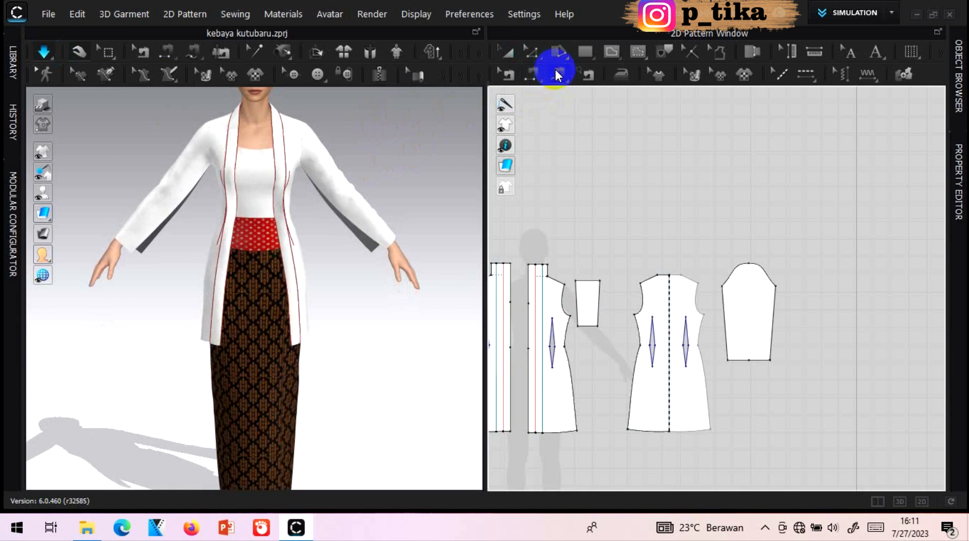
# Sew the two underarm edges of each sleeve together and simulate the garment to close both sleeves.
pyautogui.click(533, 75)
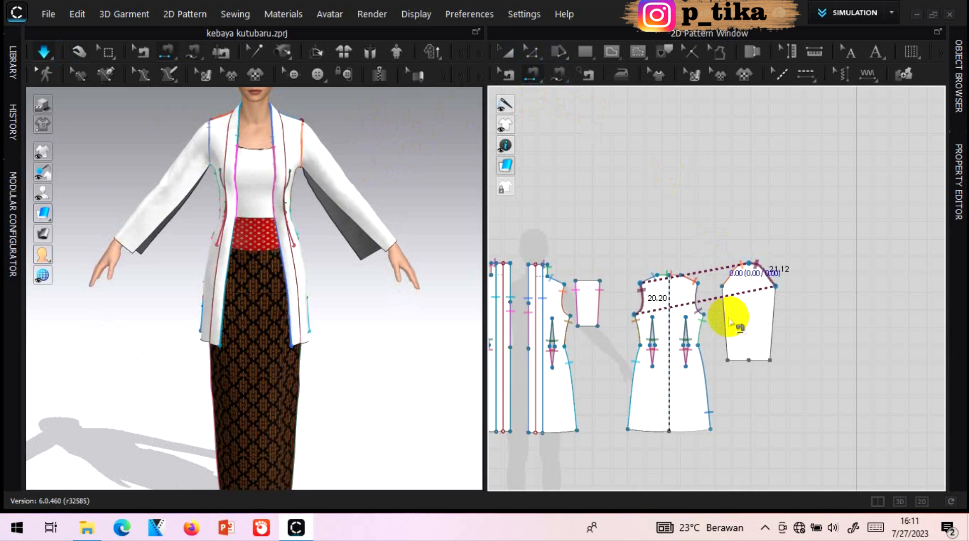
pyautogui.click(777, 319)
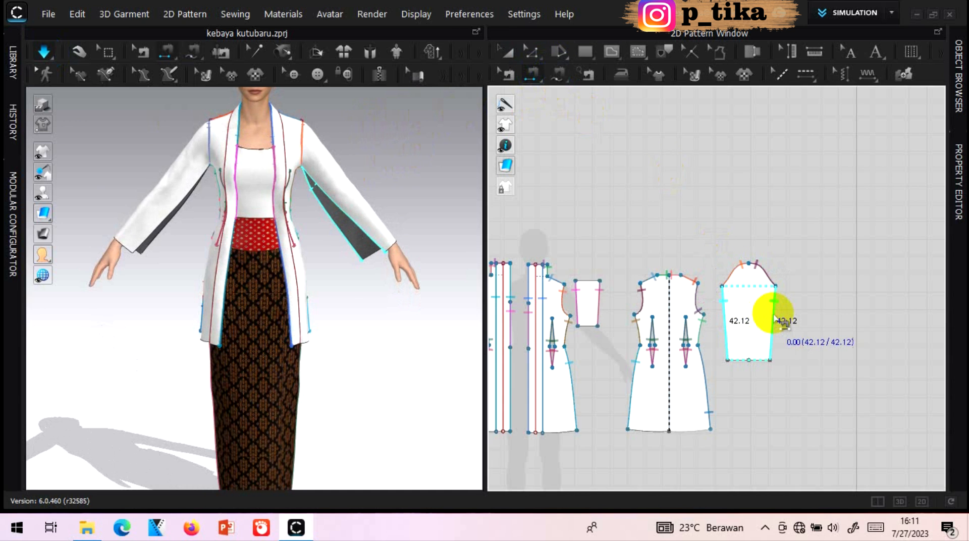
pyautogui.scroll(-3, 671, 326)
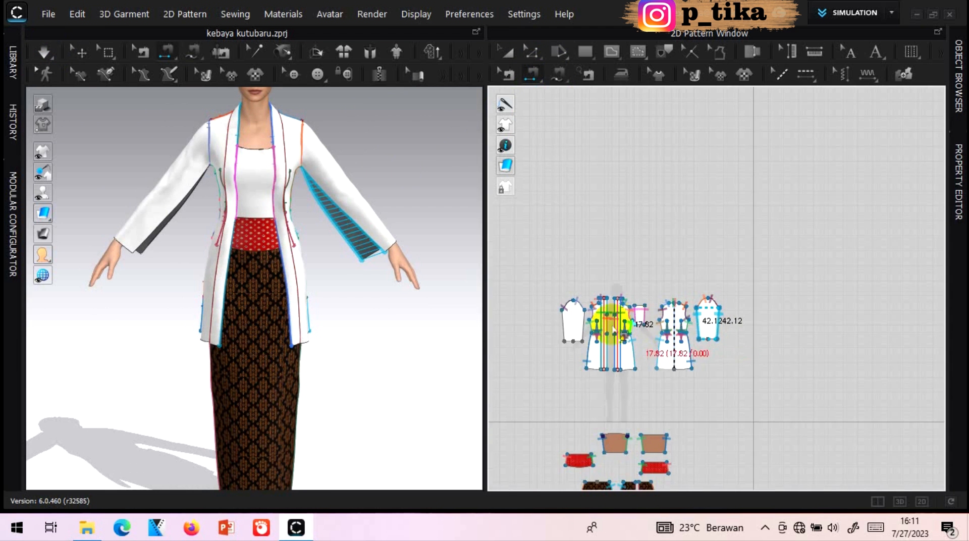
pyautogui.scroll(5, 594, 344)
pyautogui.scroll(-3, 554, 325)
pyautogui.scroll(6, 552, 324)
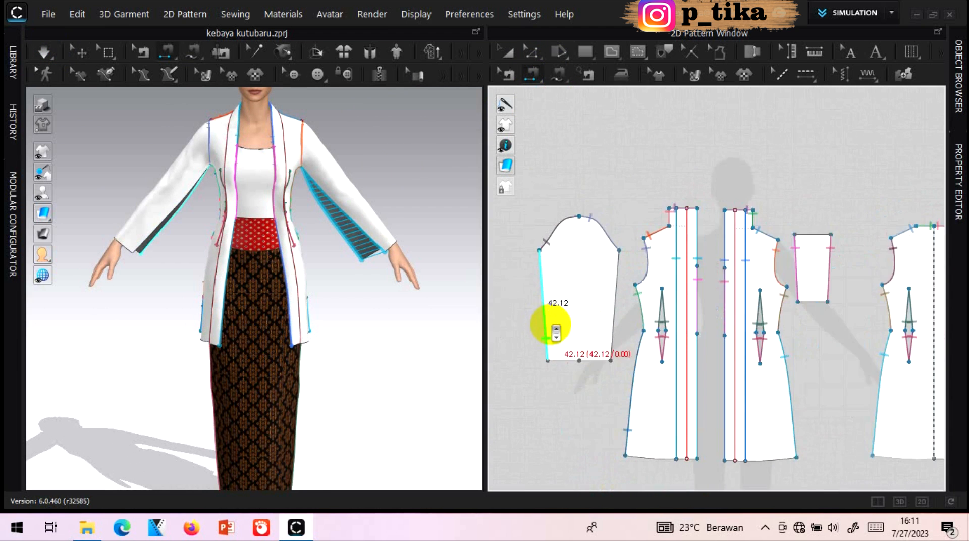
pyautogui.click(538, 262)
pyautogui.click(640, 261)
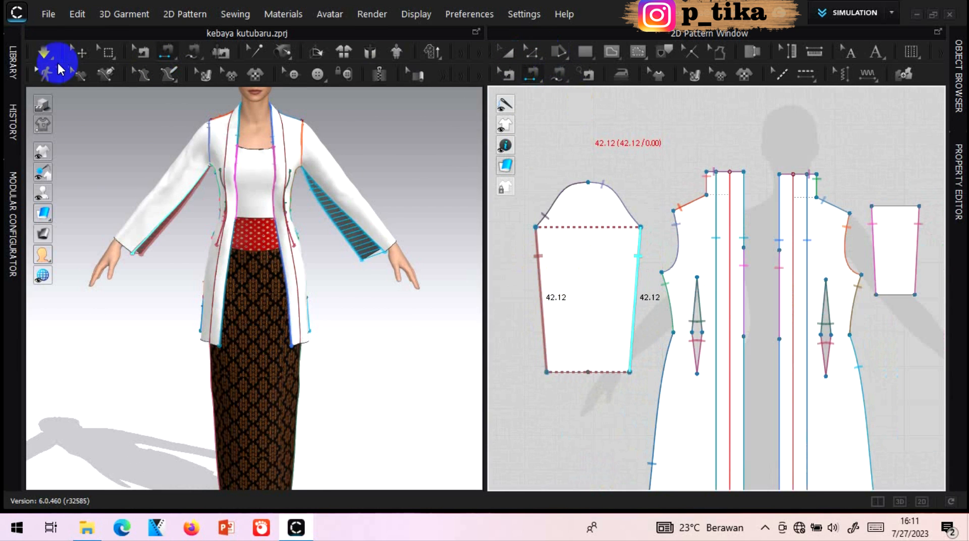
pyautogui.click(46, 52)
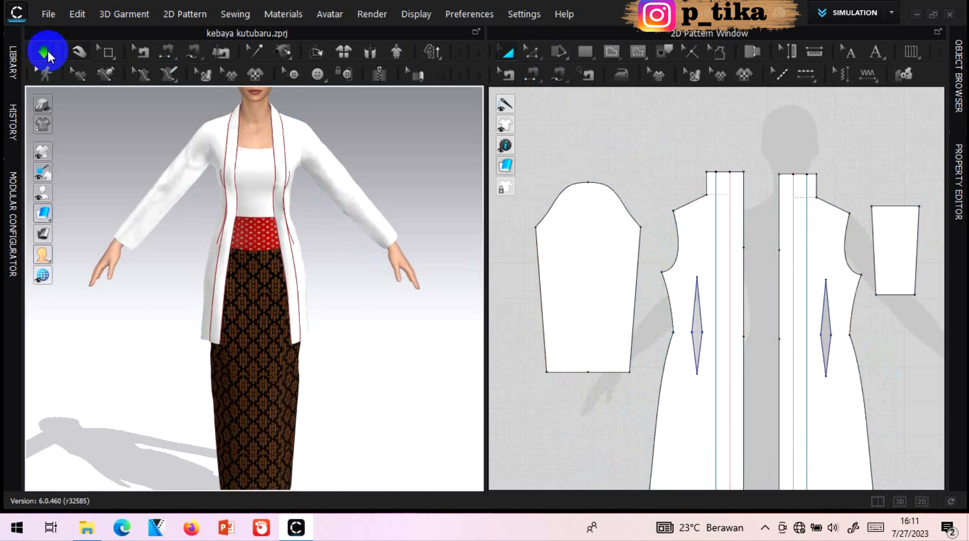
pyautogui.click(47, 50)
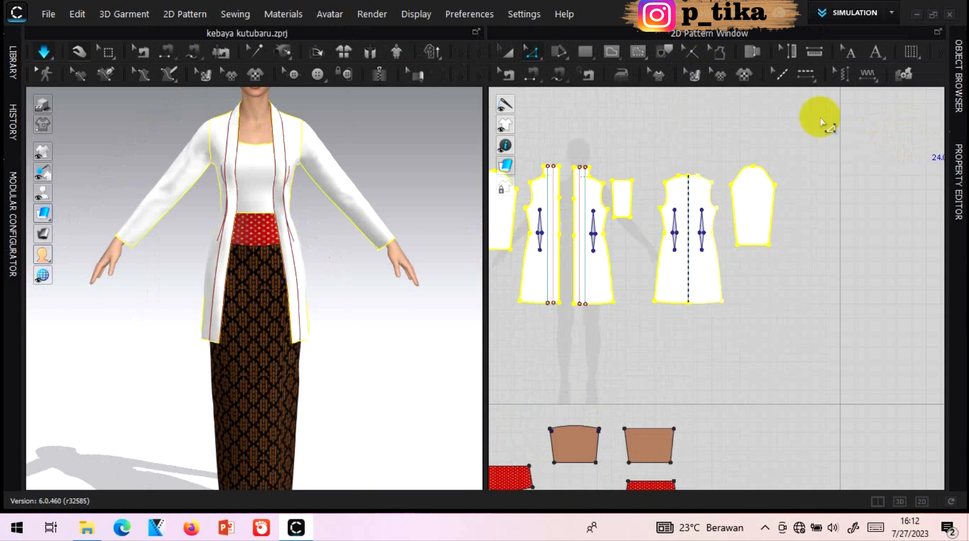
# Select the kebaya's FABRIC 5 and show its material color and opacity properties.
pyautogui.click(959, 66)
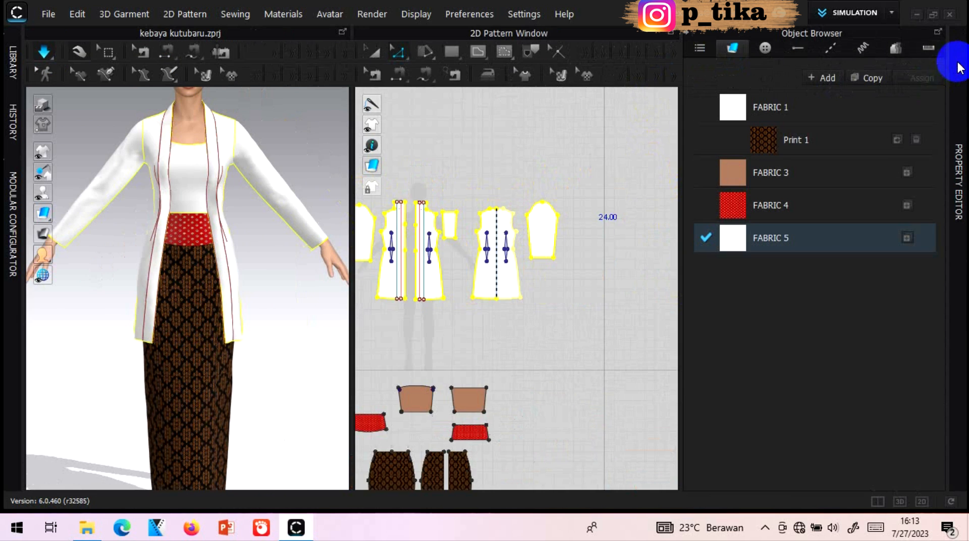
pyautogui.click(962, 101)
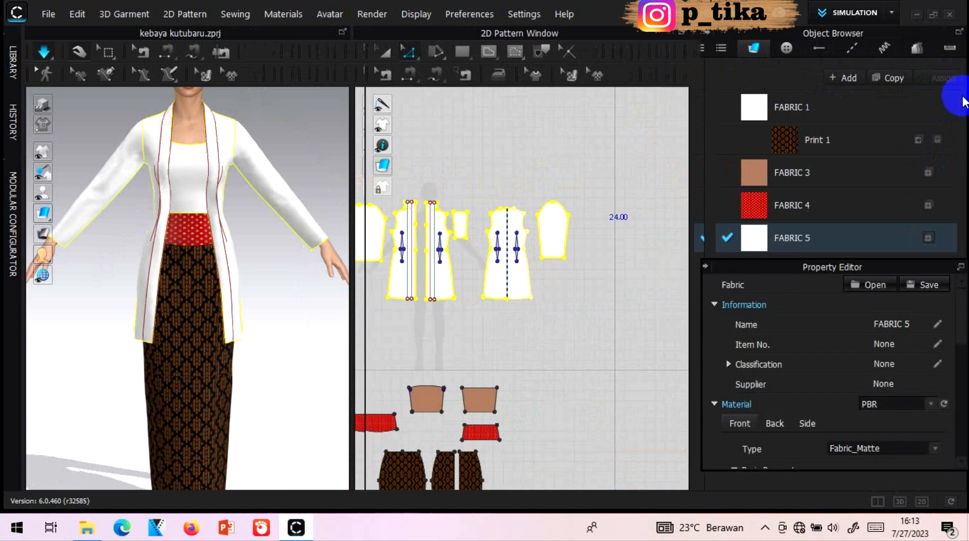
pyautogui.click(828, 242)
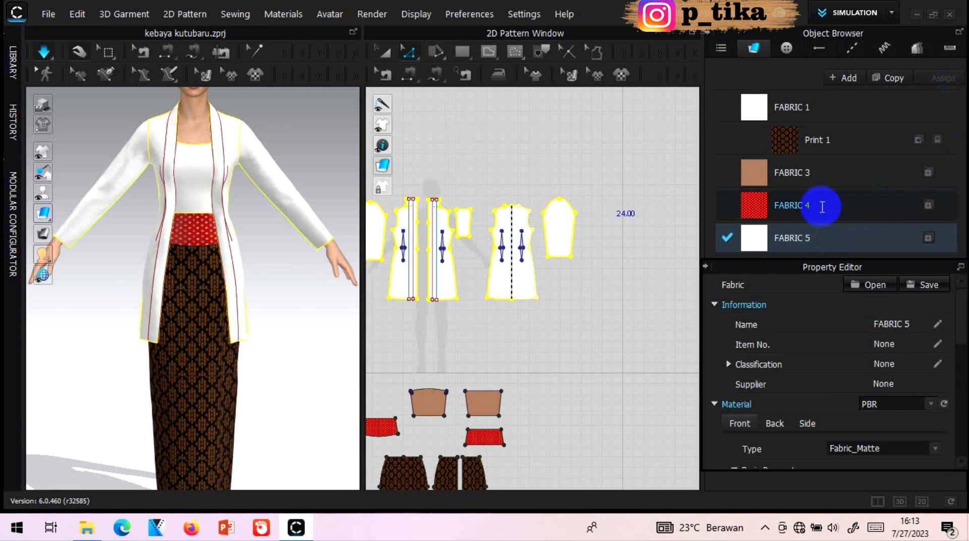
pyautogui.click(757, 242)
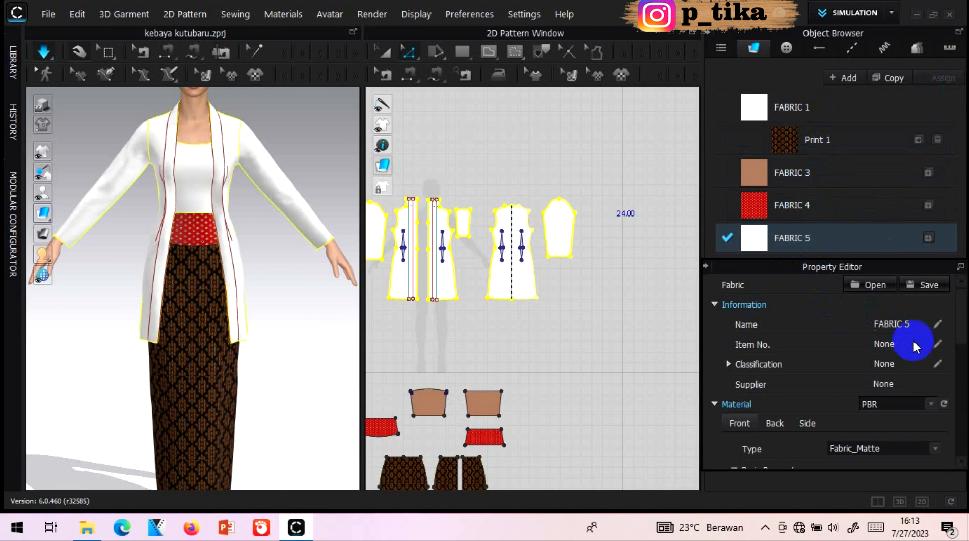
pyautogui.click(963, 382)
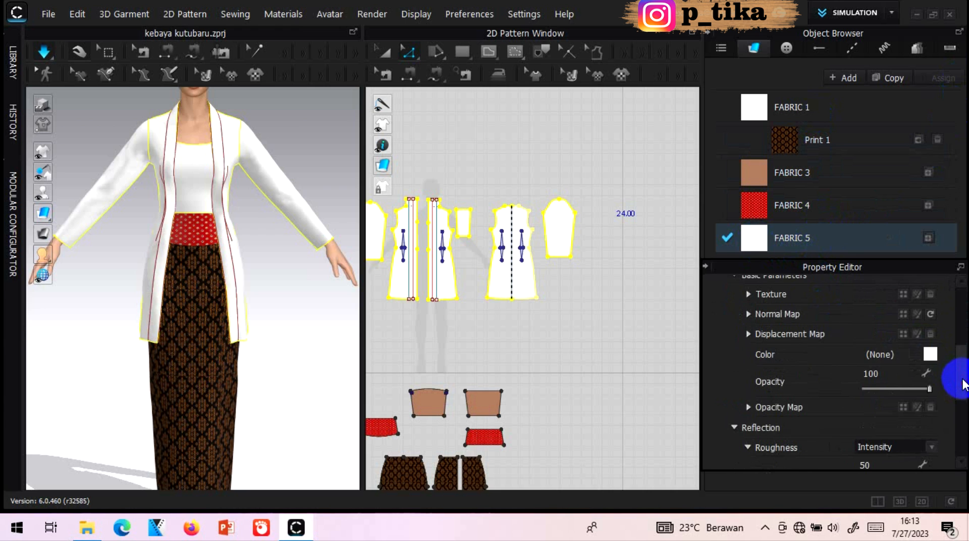
pyautogui.scroll(-1, 943, 366)
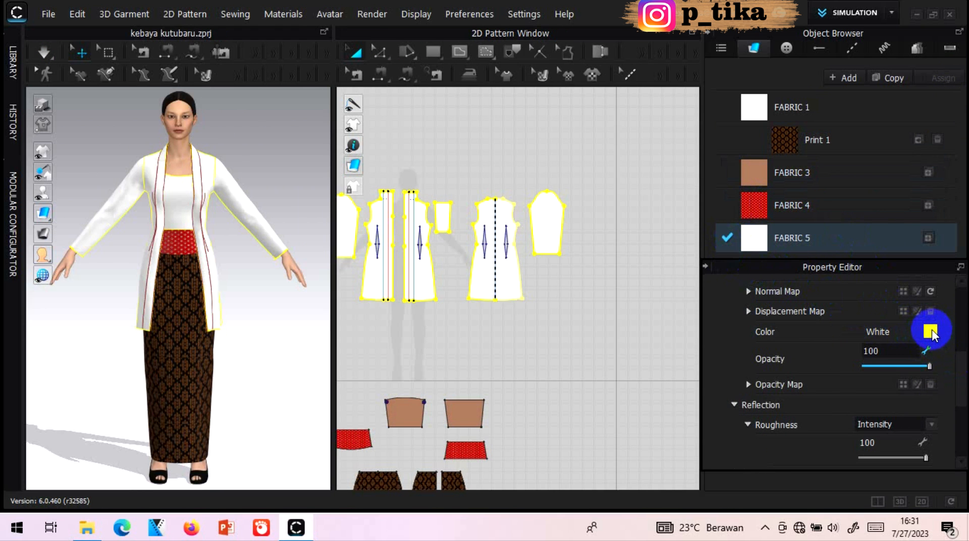
# Change the color of FABRIC 5 to the coral shade E57464.
pyautogui.click(929, 329)
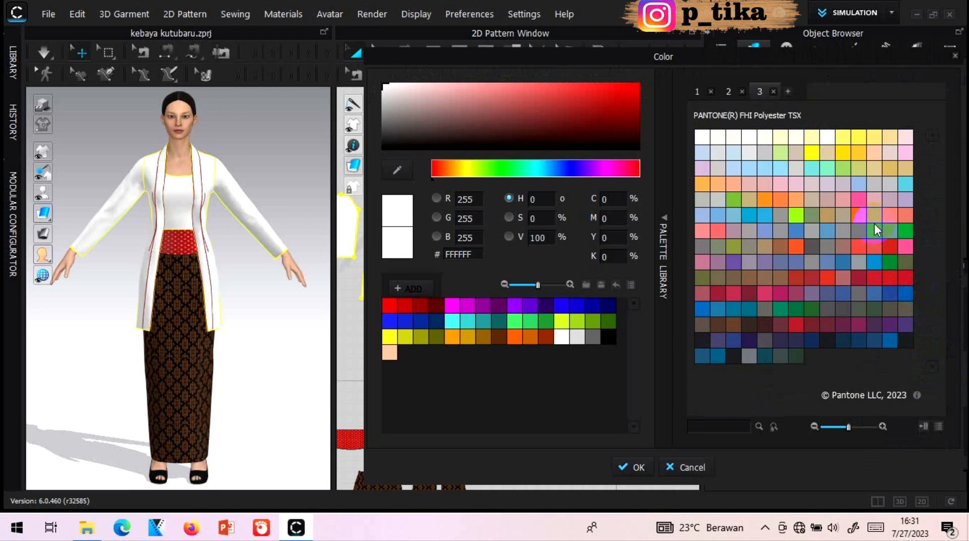
pyautogui.click(856, 199)
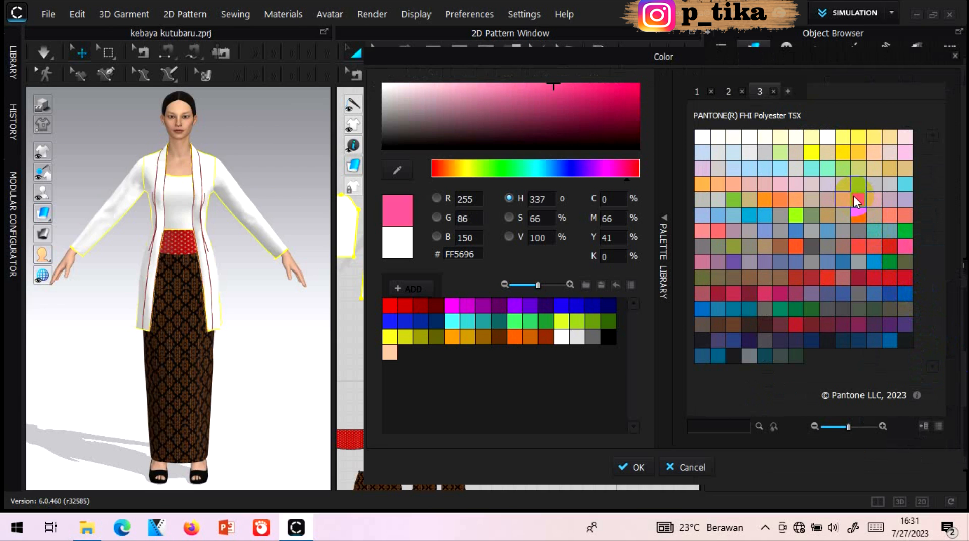
pyautogui.click(876, 217)
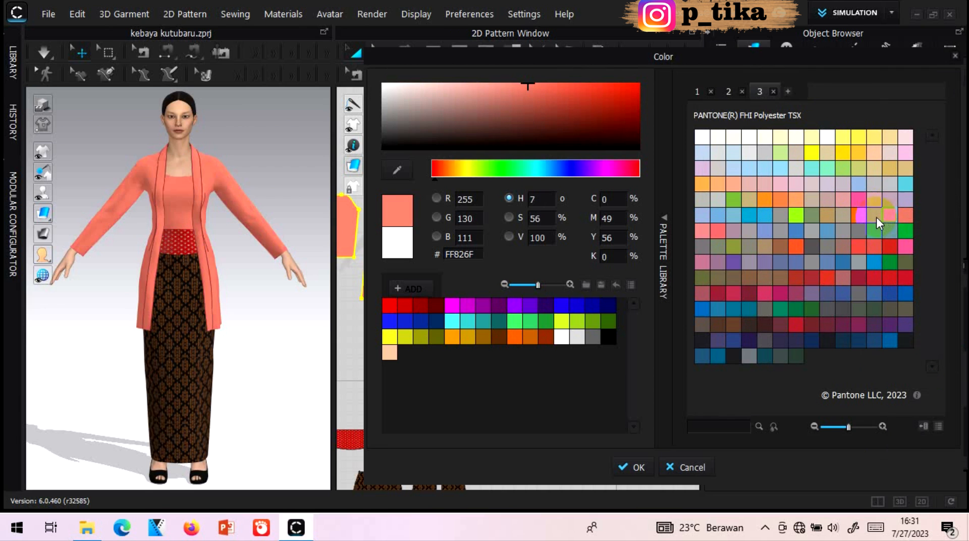
pyautogui.click(528, 90)
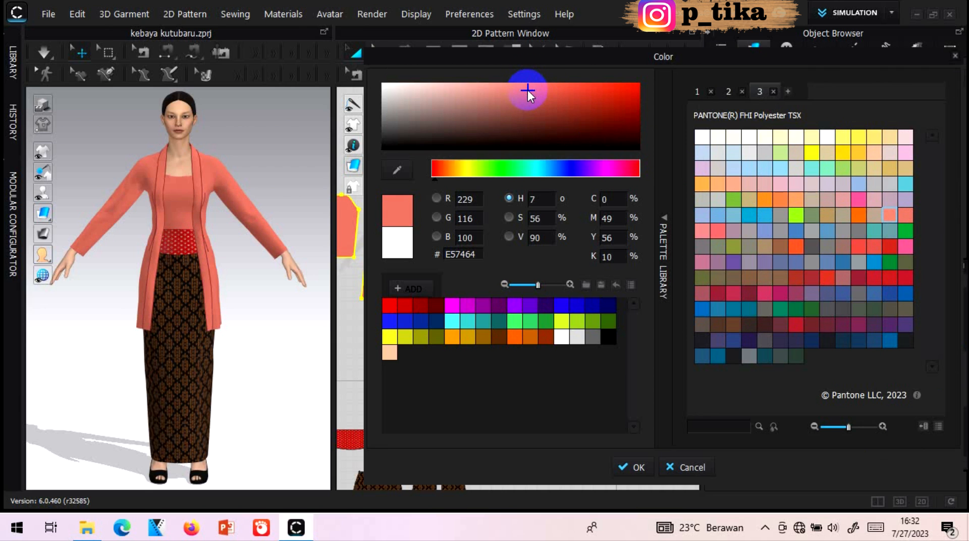
pyautogui.click(642, 465)
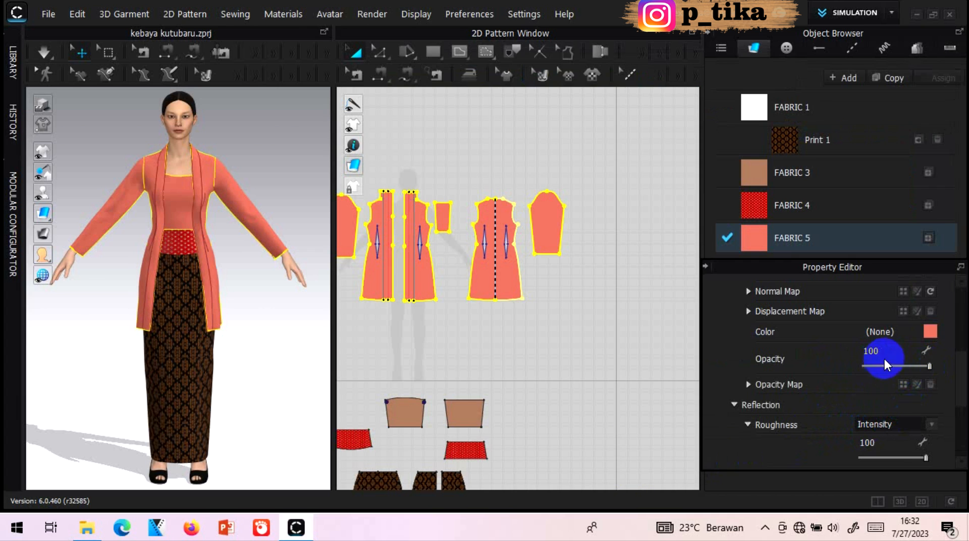
# Set the opacity of FABRIC 5 to 80, close the fabric settings and deselect the patterns to inspect the kebaya.
pyautogui.doubleClick(871, 351)
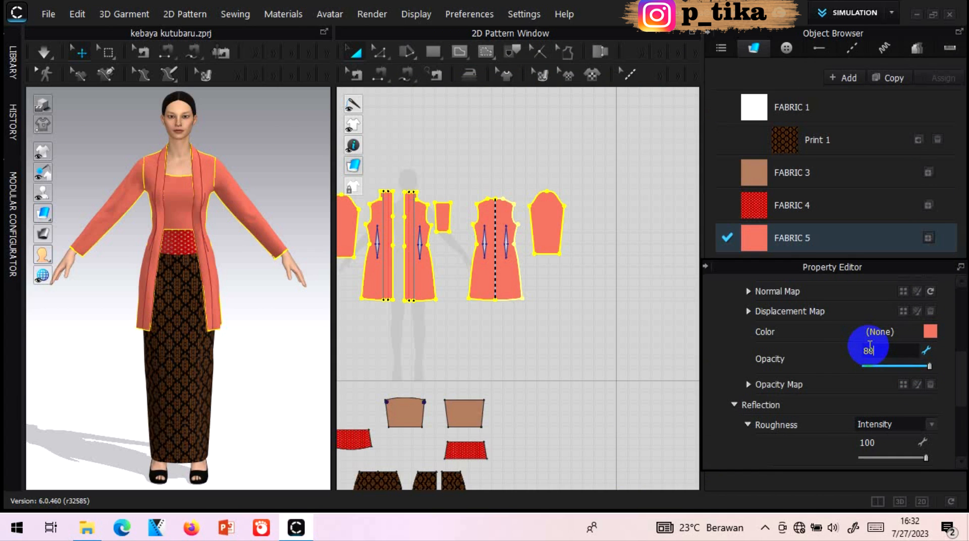
pyautogui.press('Return')
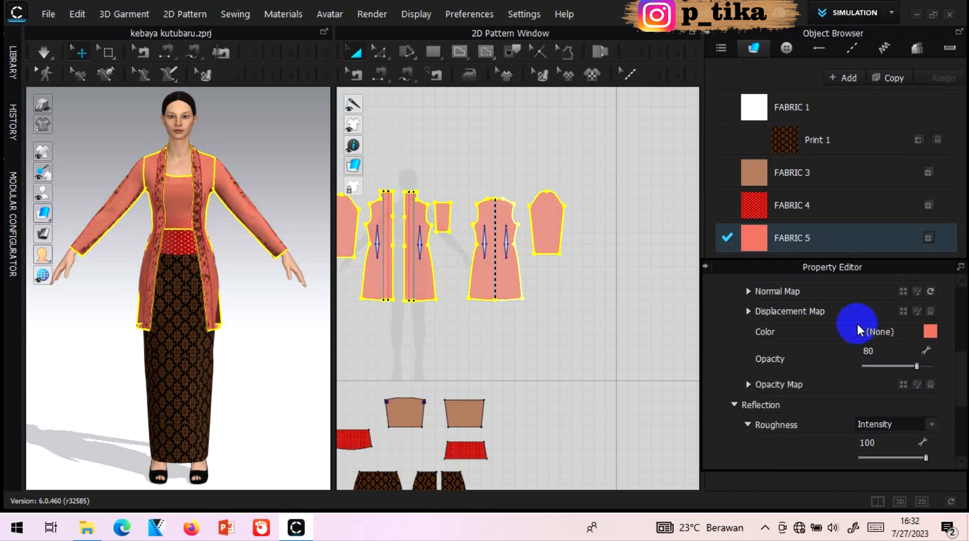
pyautogui.click(706, 265)
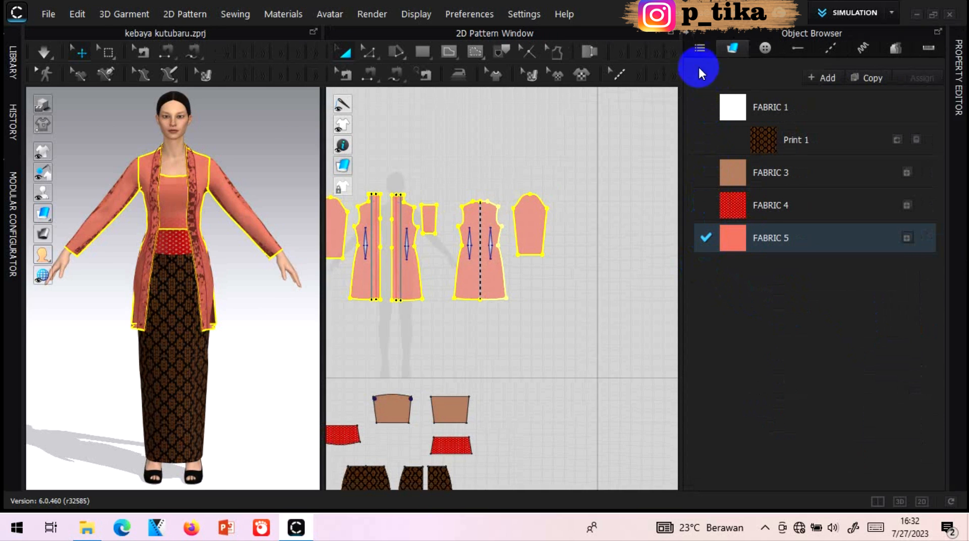
pyautogui.click(689, 32)
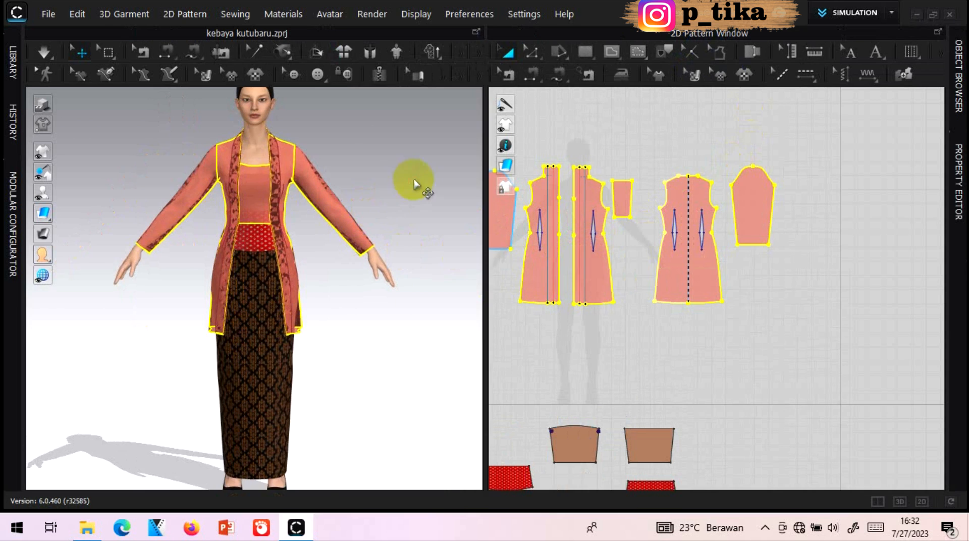
pyautogui.click(394, 189)
pyautogui.moveTo(368, 199); pyautogui.dragTo(253, 177, button='right')
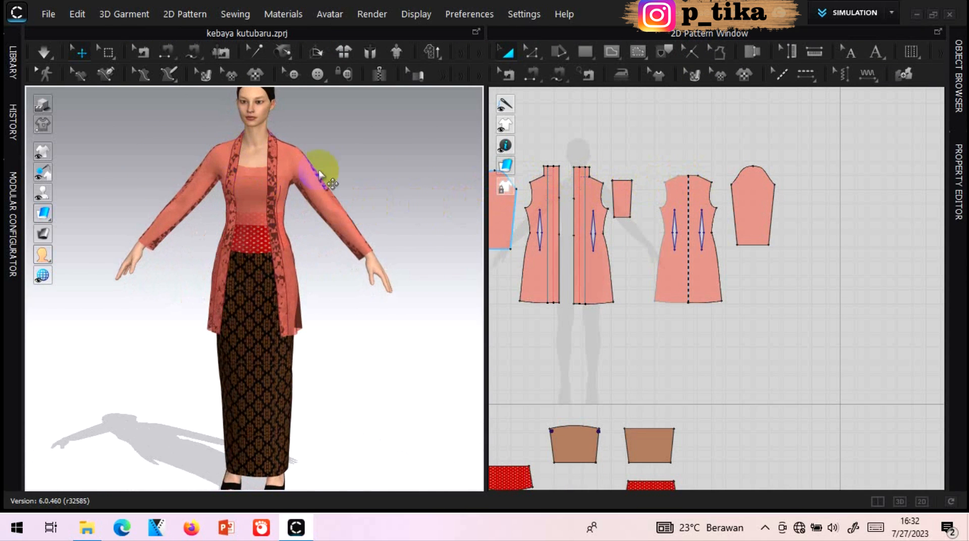
pyautogui.moveTo(320, 174); pyautogui.dragTo(405, 169, button='right')
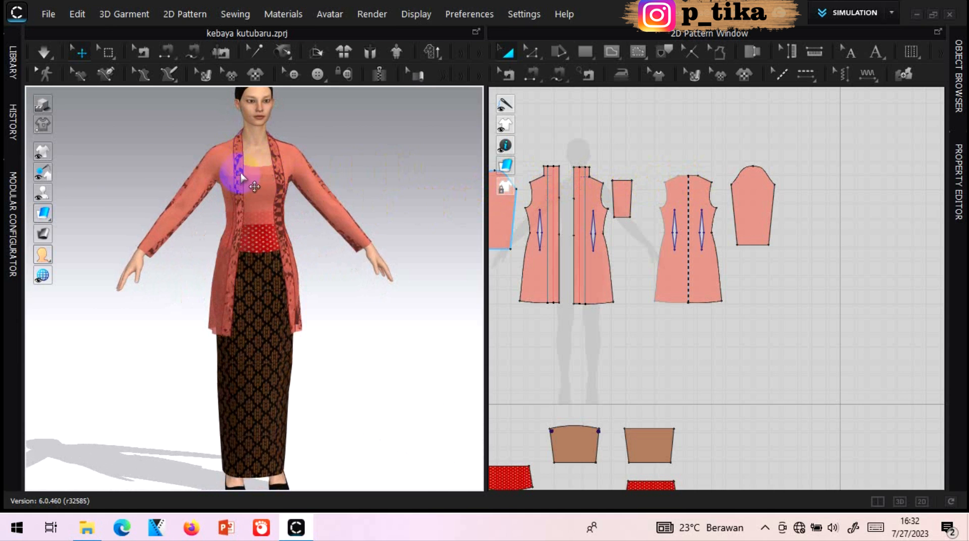
# Inspect the finished coral kebaya and batik skirt on the avatar up close and from slightly turned angles.
pyautogui.scroll(2, 241, 176)
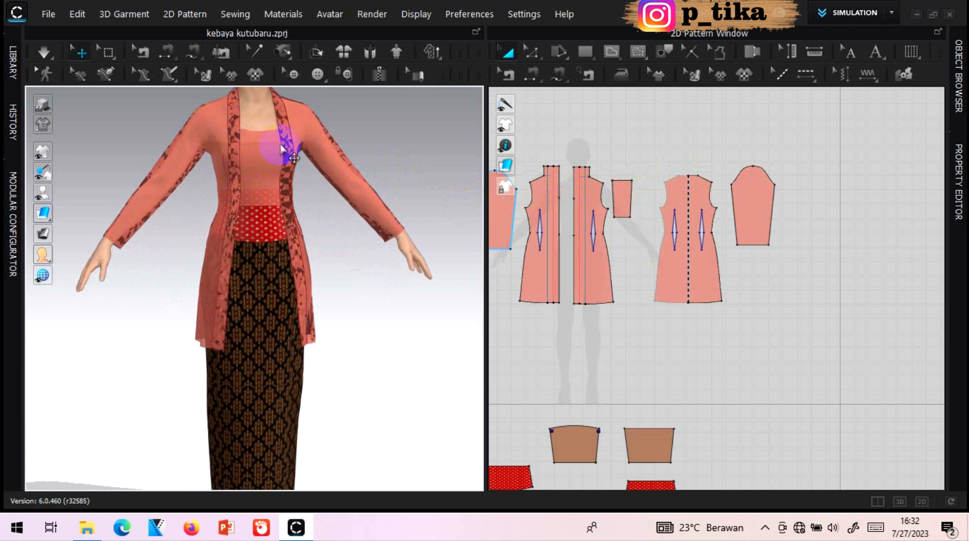
pyautogui.moveTo(391, 130); pyautogui.dragTo(360, 138, button='right')
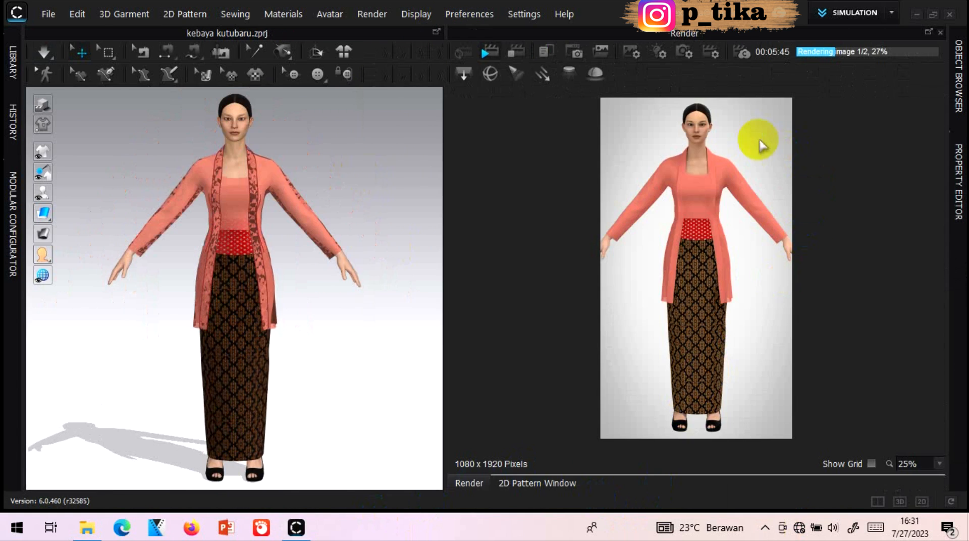
pyautogui.scroll(-2, 713, 200)
pyautogui.scroll(1, 713, 201)
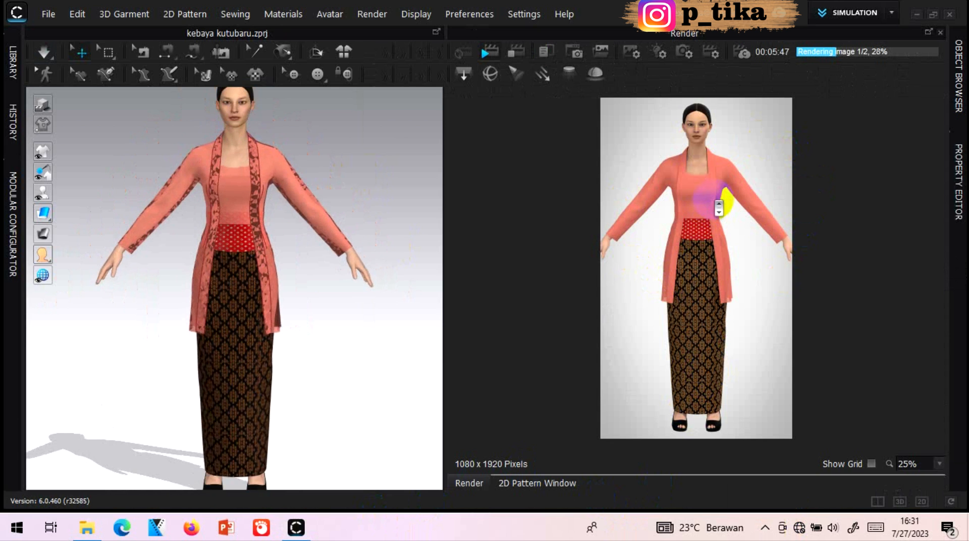
pyautogui.scroll(1, 713, 200)
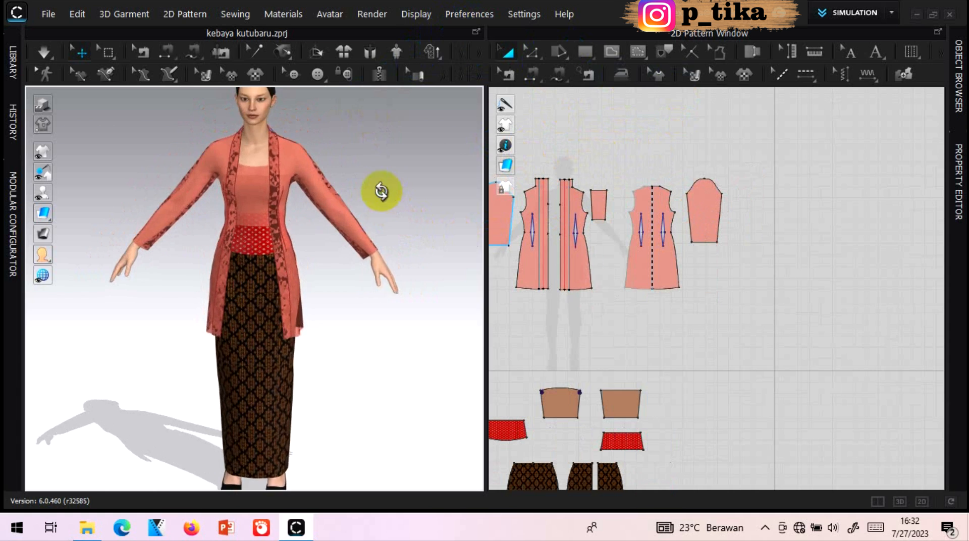
pyautogui.moveTo(378, 190); pyautogui.dragTo(404, 154, button='right')
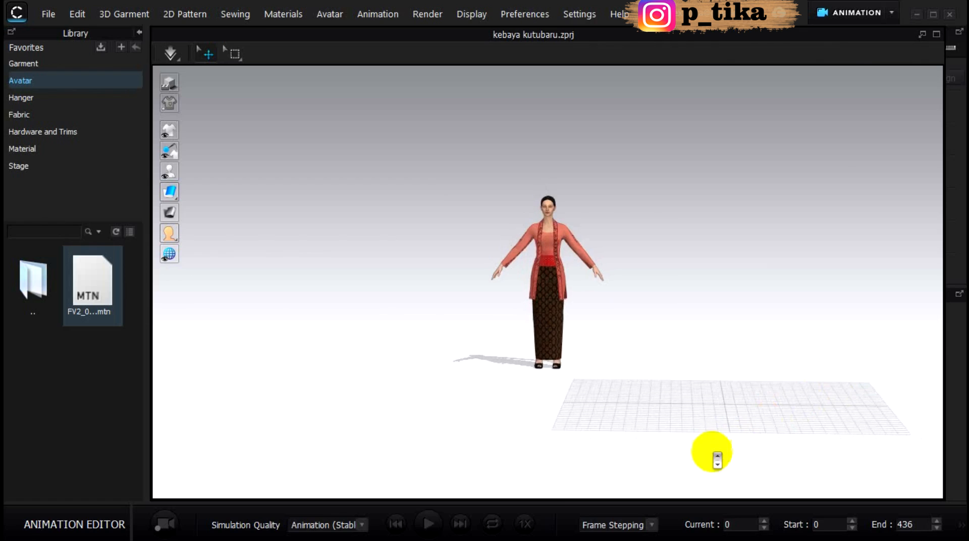
# Play the avatar's motion animation from frame 0 with the kebaya outfit on.
pyautogui.click(428, 523)
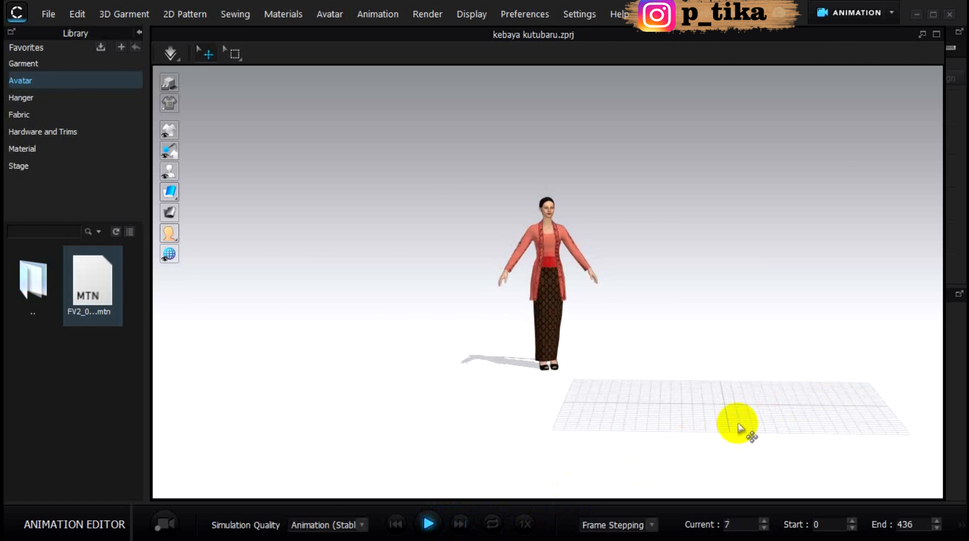